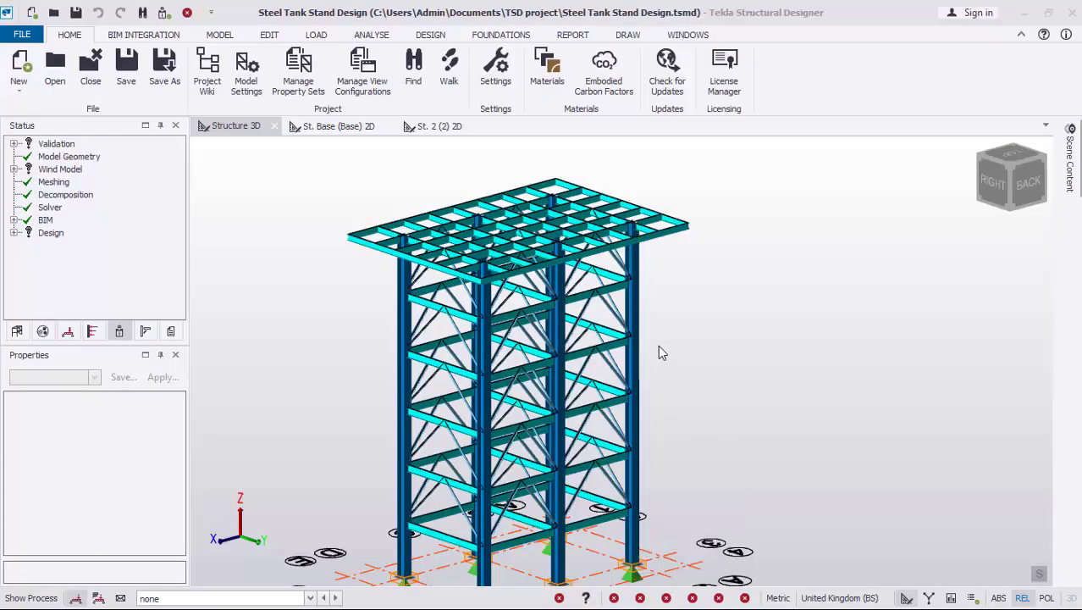
Orbit and zoom the 3D view until the roof framing fills the screen from the front
{"action": "middle_click_drag", "start_coordinate": [668, 444], "coordinate": [688, 435]}
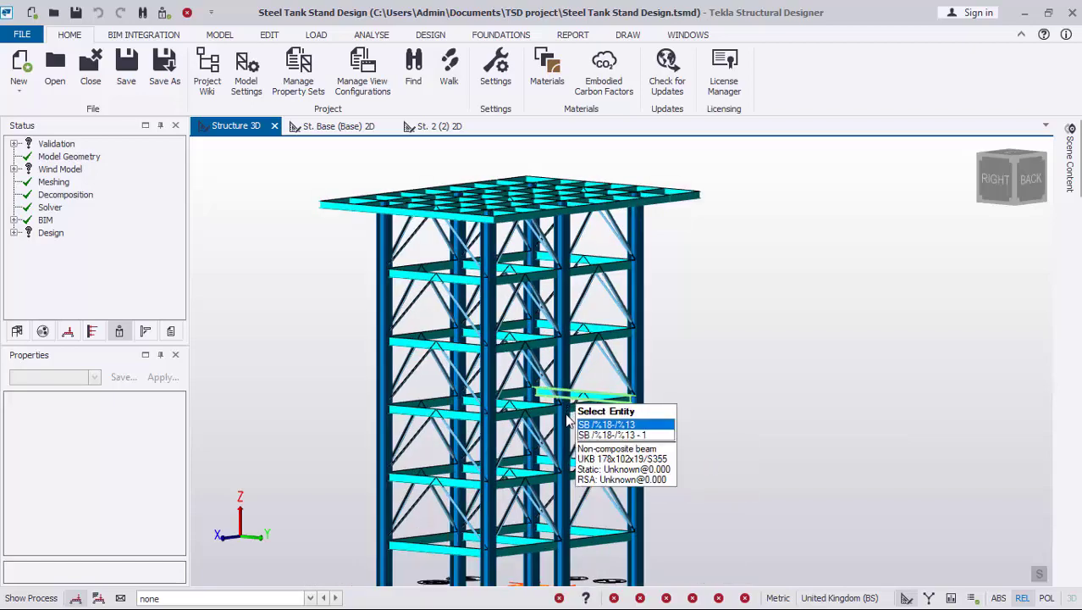
{"action": "scroll", "coordinate": [678, 444], "scroll_direction": "down", "scroll_amount": 2}
{"action": "middle_click_drag", "start_coordinate": [464, 494], "coordinate": [418, 484]}
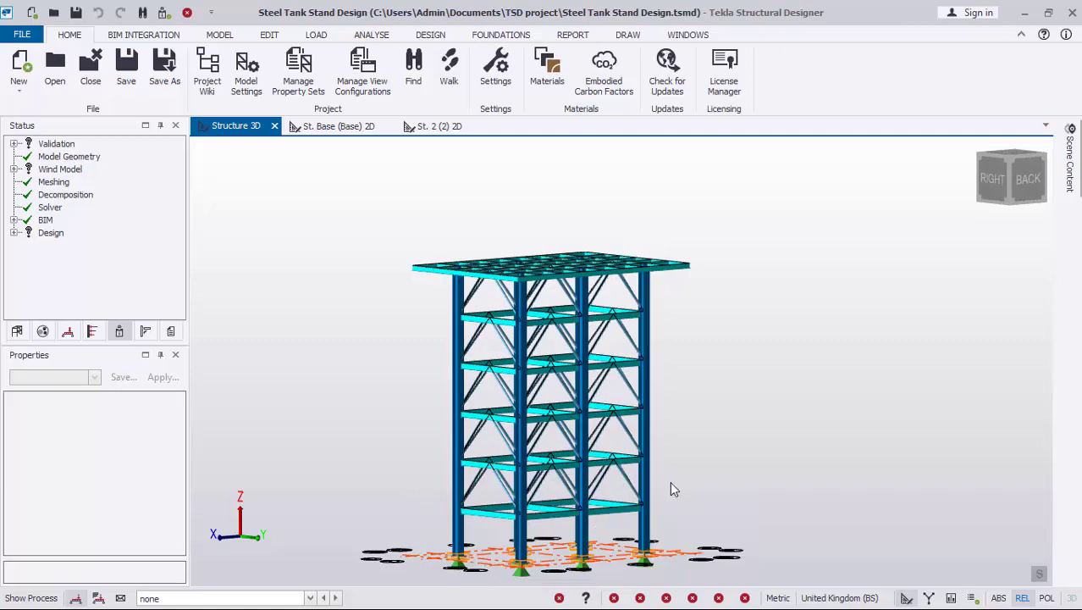
{"action": "mouse_move", "coordinate": [692, 406]}
{"action": "middle_mouse_down"}
{"action": "mouse_move", "coordinate": [689, 436]}
{"action": "mouse_move", "coordinate": [457, 427]}
{"action": "mouse_move", "coordinate": [480, 473]}
{"action": "mouse_move", "coordinate": [686, 433]}
{"action": "mouse_move", "coordinate": [695, 416]}
{"action": "middle_mouse_up"}
{"action": "scroll", "coordinate": [555, 550], "scroll_direction": "up", "scroll_amount": 3}
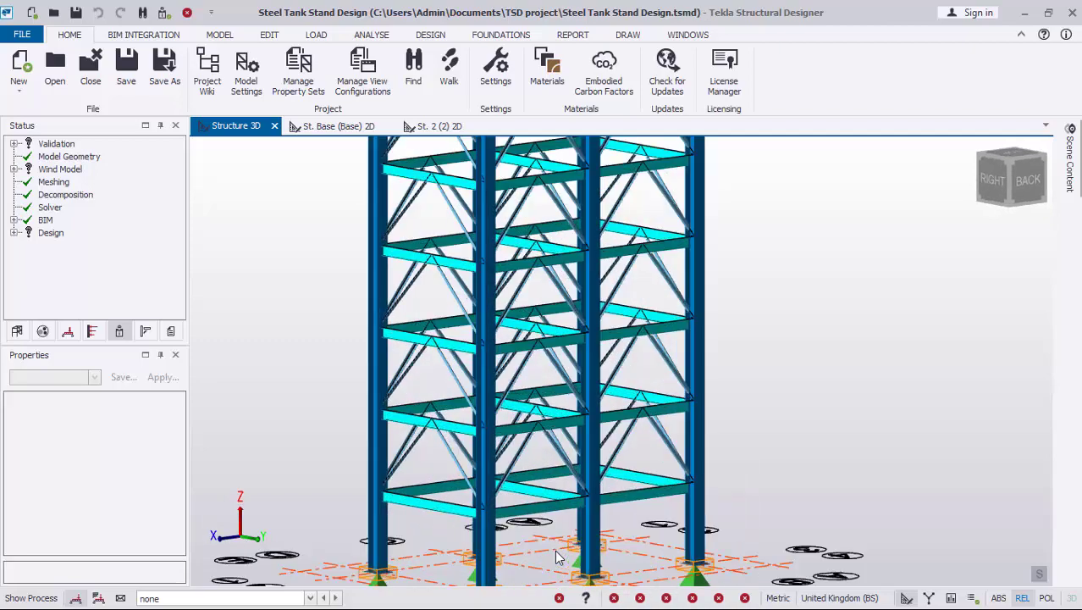
{"action": "scroll", "coordinate": [559, 550], "scroll_direction": "down", "scroll_amount": 5}
{"action": "middle_click_drag", "start_coordinate": [637, 300], "coordinate": [701, 350]}
{"action": "scroll", "coordinate": [696, 341], "scroll_direction": "up", "scroll_amount": 1}
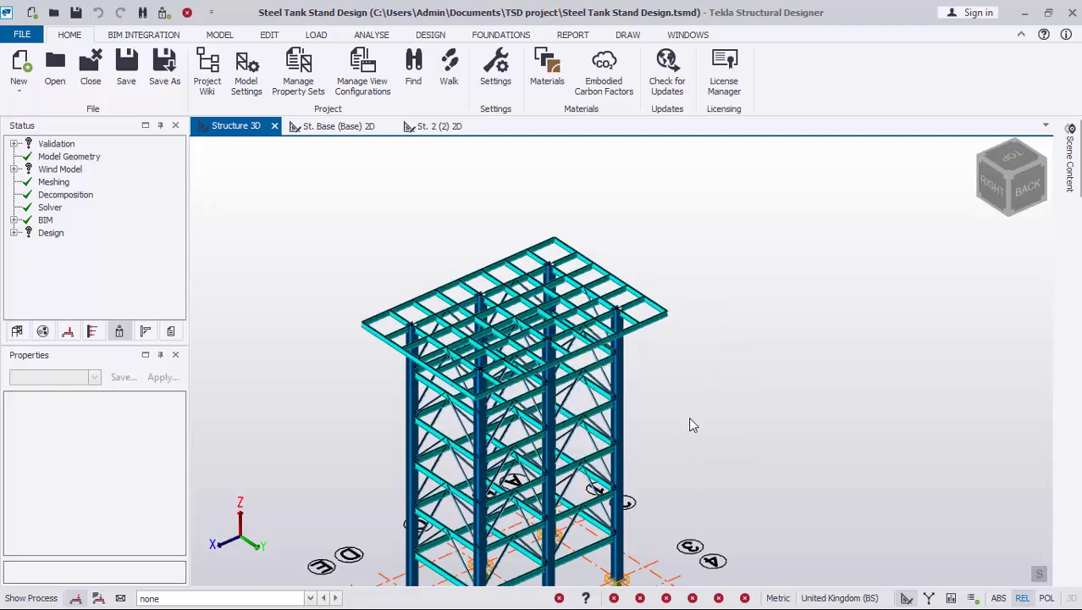
{"action": "scroll", "coordinate": [657, 390], "scroll_direction": "down", "scroll_amount": 3}
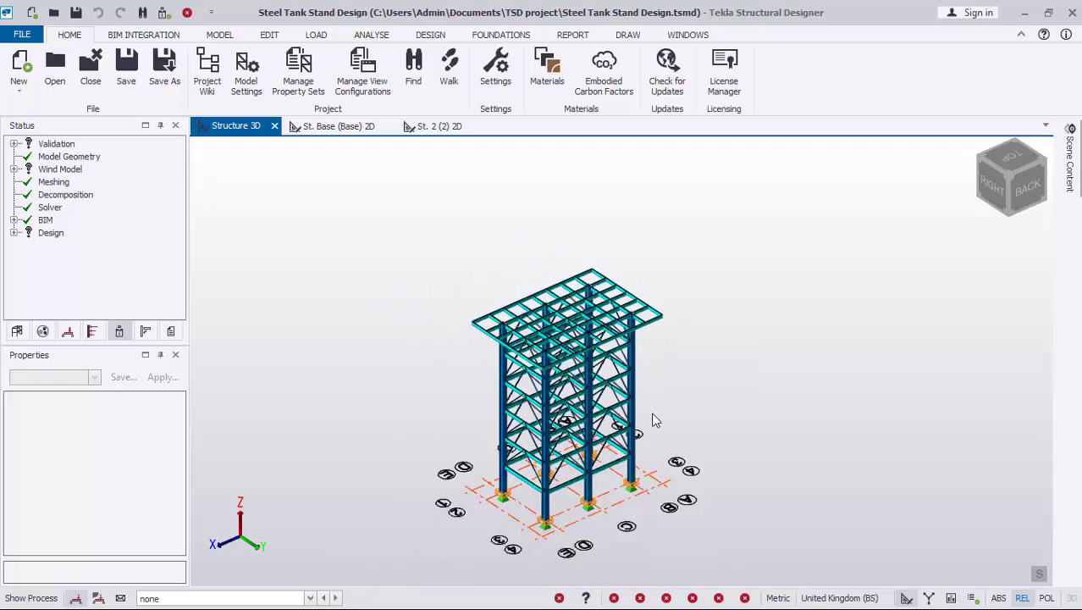
{"action": "middle_click_drag", "start_coordinate": [653, 419], "coordinate": [559, 377]}
{"action": "scroll", "coordinate": [507, 421], "scroll_direction": "up", "scroll_amount": 2}
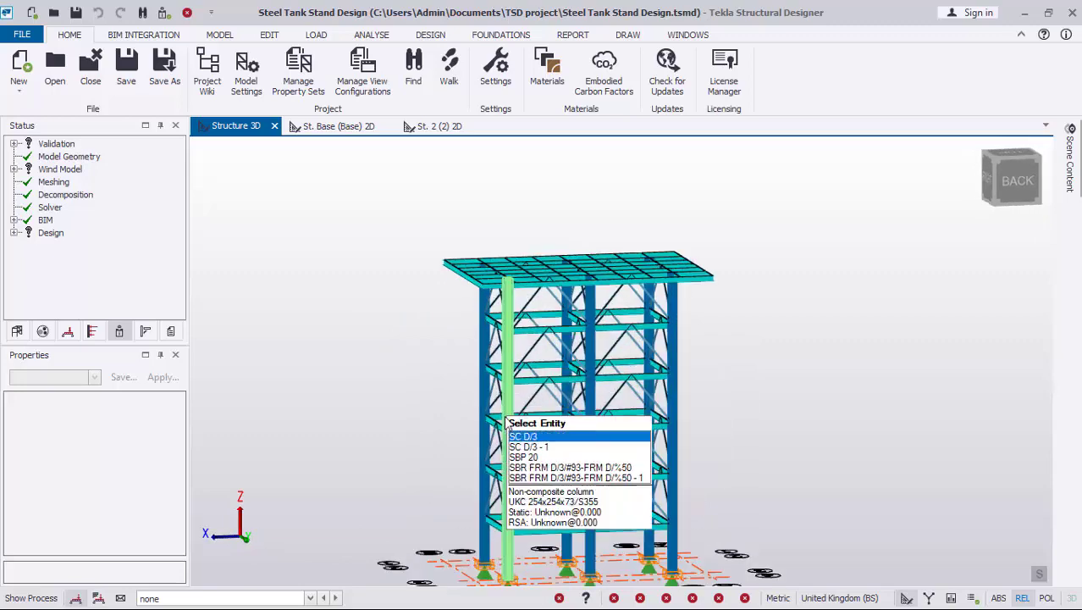
{"action": "scroll", "coordinate": [507, 421], "scroll_direction": "up", "scroll_amount": 1}
{"action": "scroll", "coordinate": [500, 389], "scroll_direction": "up", "scroll_amount": 1}
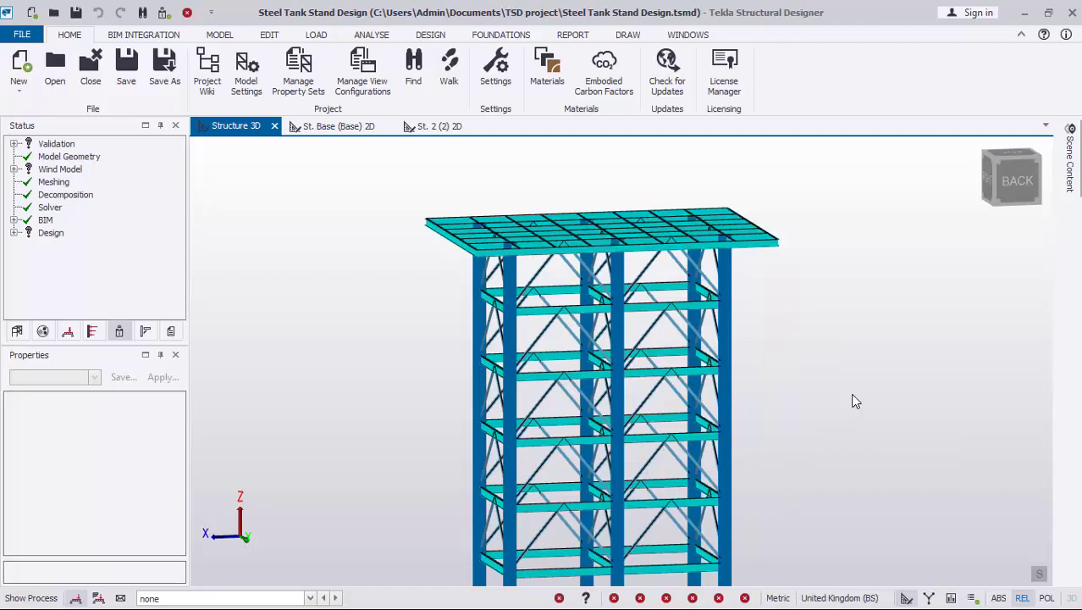
{"action": "middle_click_drag", "start_coordinate": [826, 371], "coordinate": [683, 373], "text": "shift"}
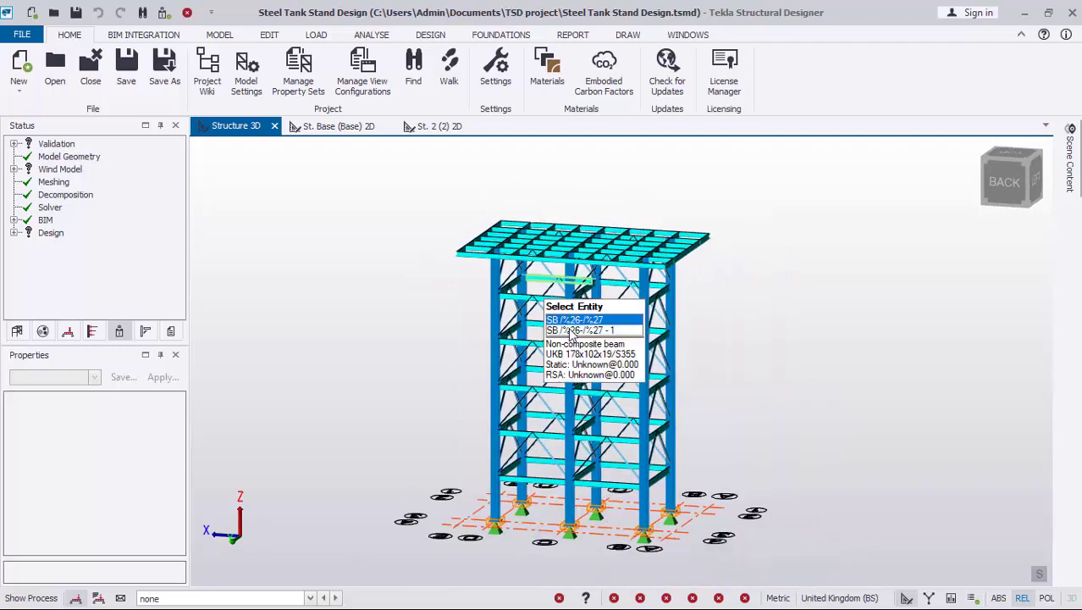
{"action": "scroll", "coordinate": [601, 367], "scroll_direction": "up", "scroll_amount": 1}
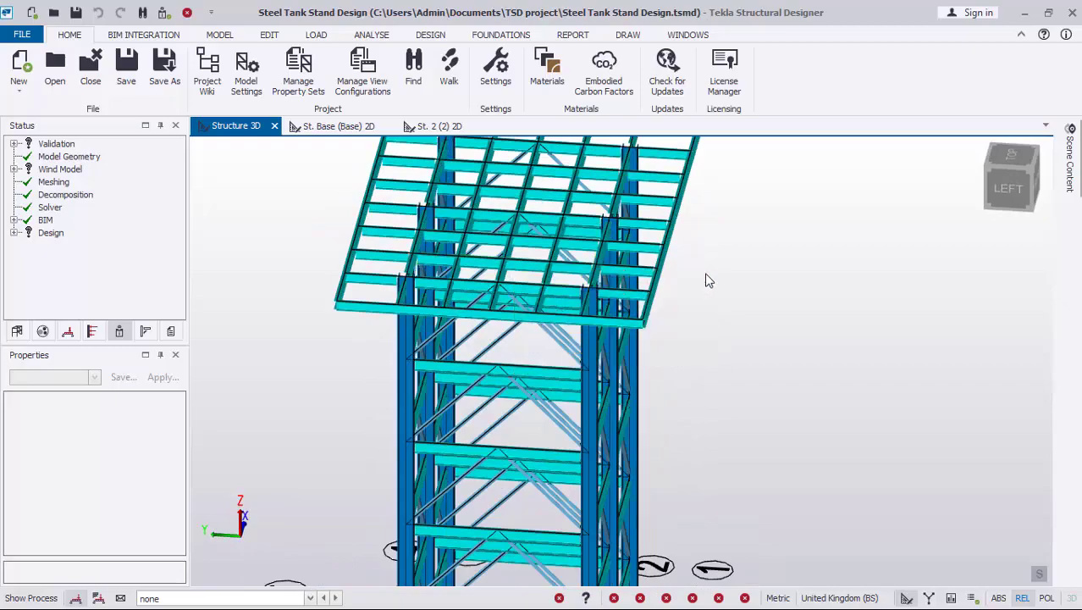
{"action": "middle_click_drag", "start_coordinate": [708, 278], "coordinate": [462, 298]}
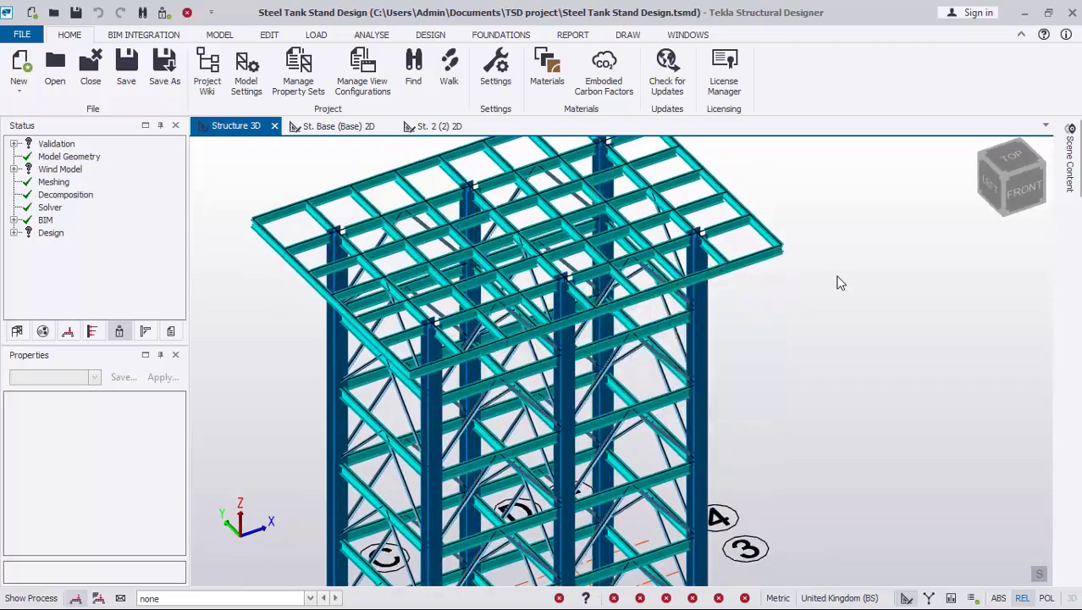
{"action": "middle_click_drag", "start_coordinate": [839, 280], "coordinate": [523, 279]}
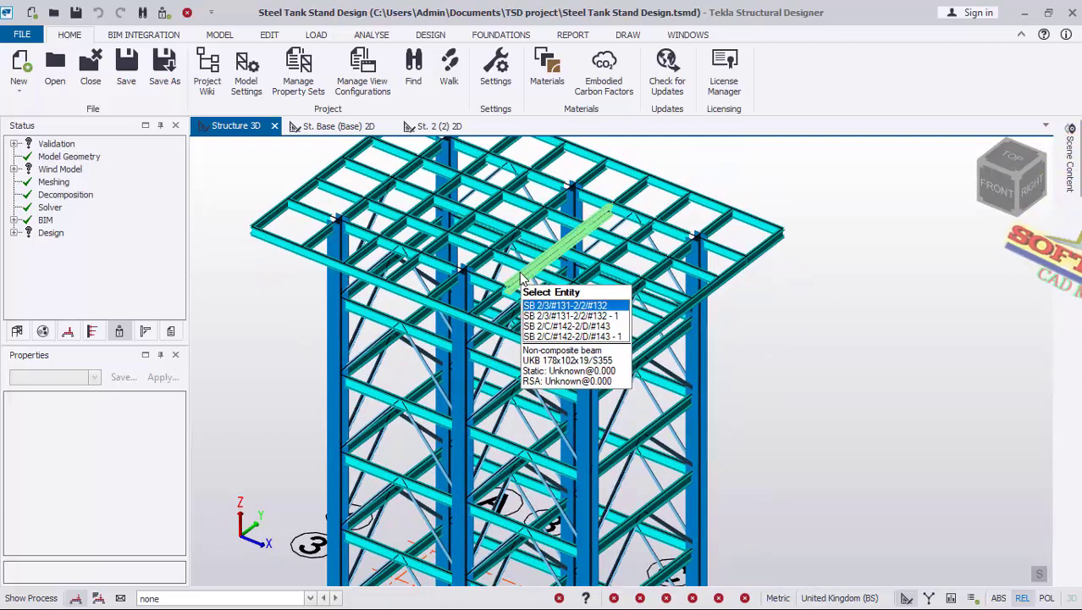
{"action": "mouse_move", "coordinate": [394, 286]}
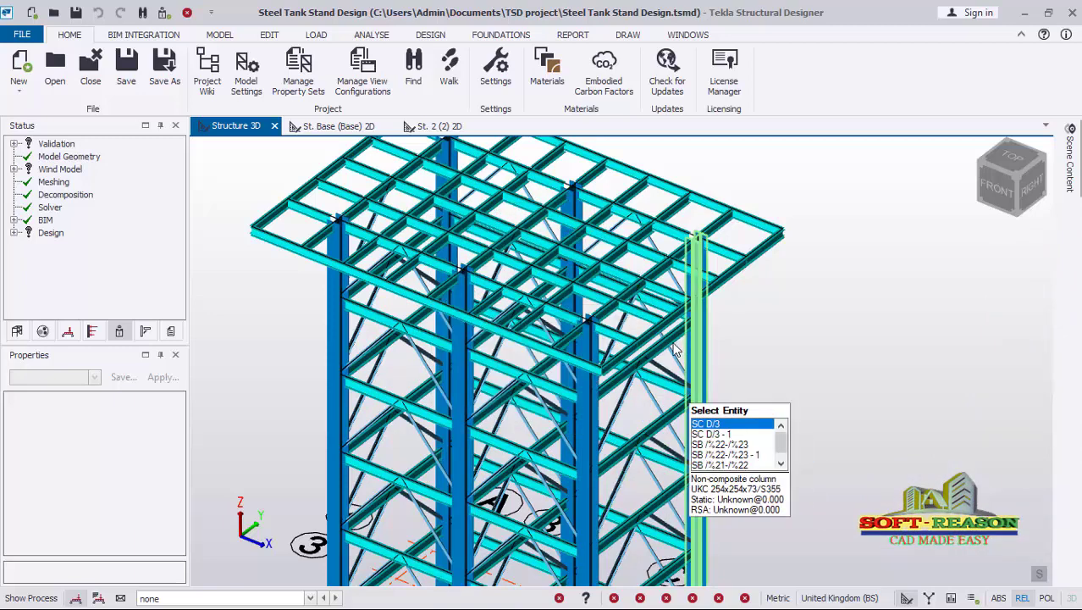
{"action": "scroll", "coordinate": [623, 311], "scroll_direction": "up", "scroll_amount": 1}
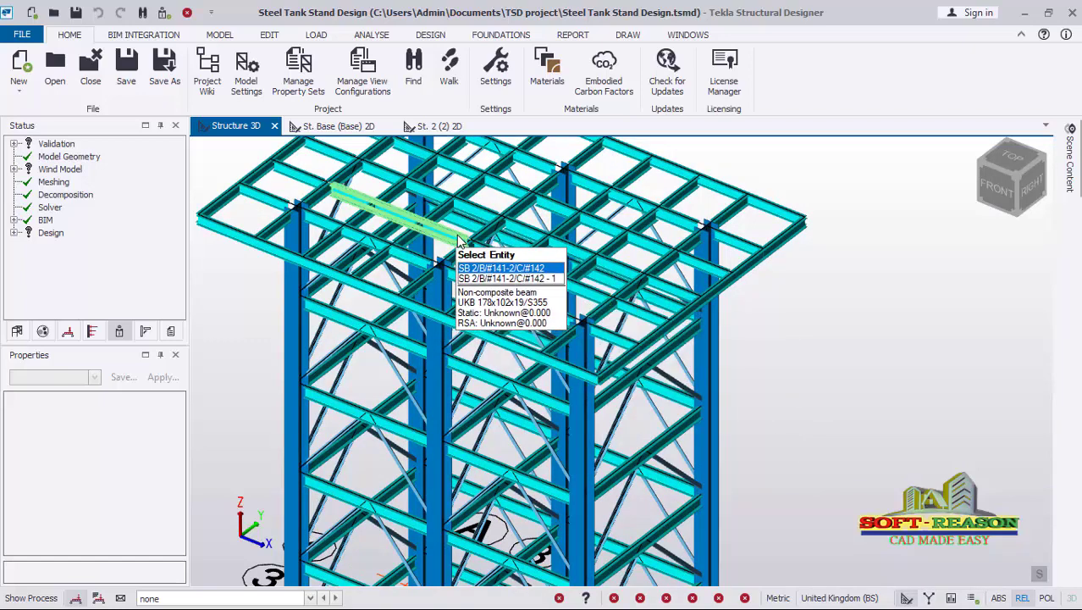
{"action": "scroll", "coordinate": [386, 363], "scroll_direction": "down", "scroll_amount": 1}
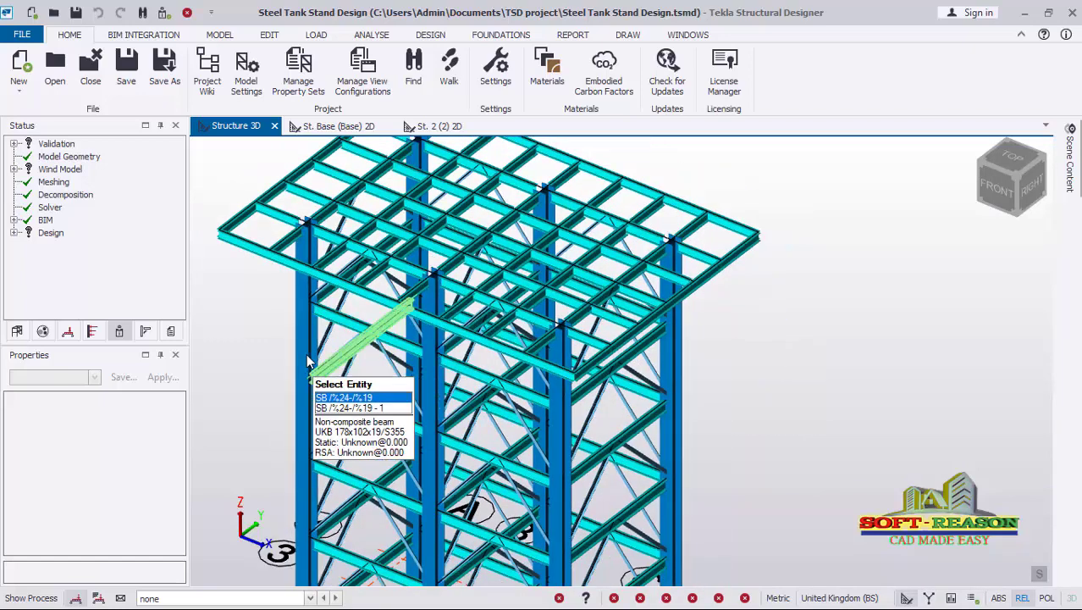
{"action": "middle_click_drag", "start_coordinate": [460, 320], "coordinate": [441, 384]}
{"action": "scroll", "coordinate": [432, 380], "scroll_direction": "down", "scroll_amount": 1}
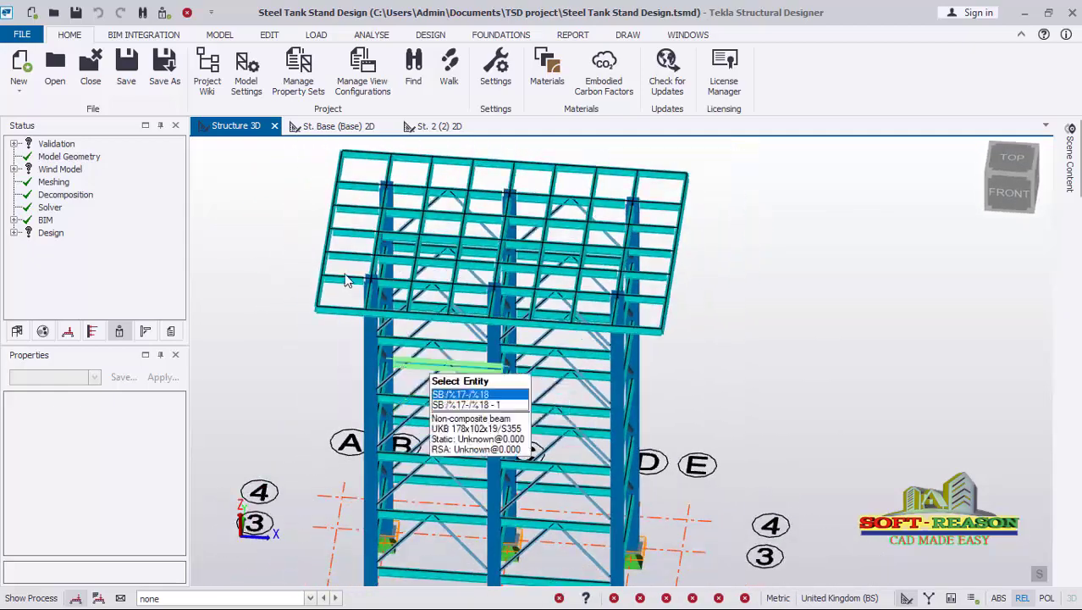
{"action": "scroll", "coordinate": [360, 201], "scroll_direction": "up", "scroll_amount": 4}
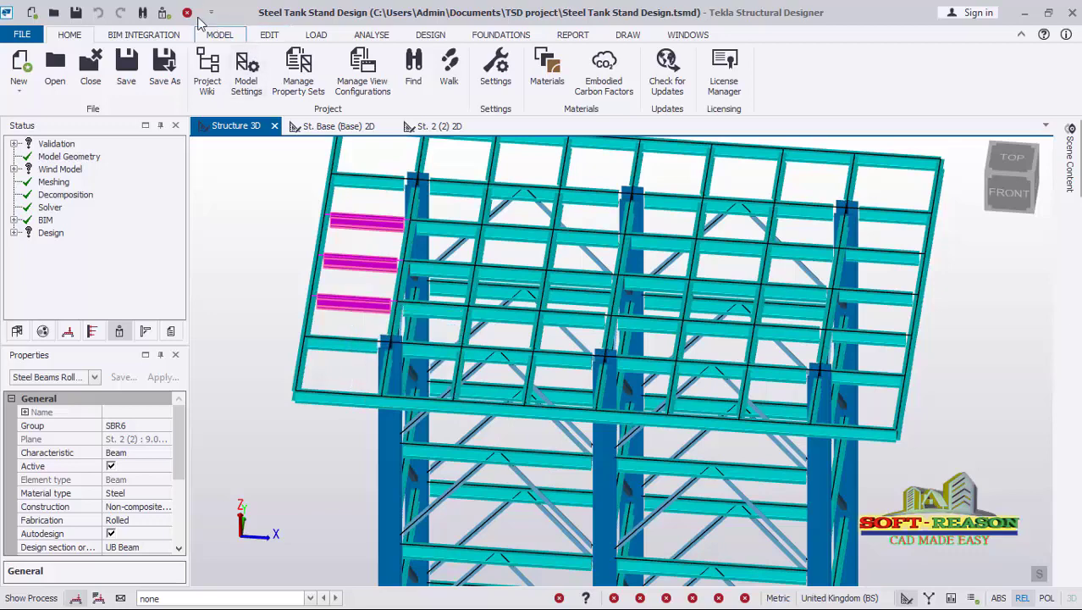
Delete the three short beams on the left roof edge and the three on the right edge
{"action": "key", "text": "Delete"}
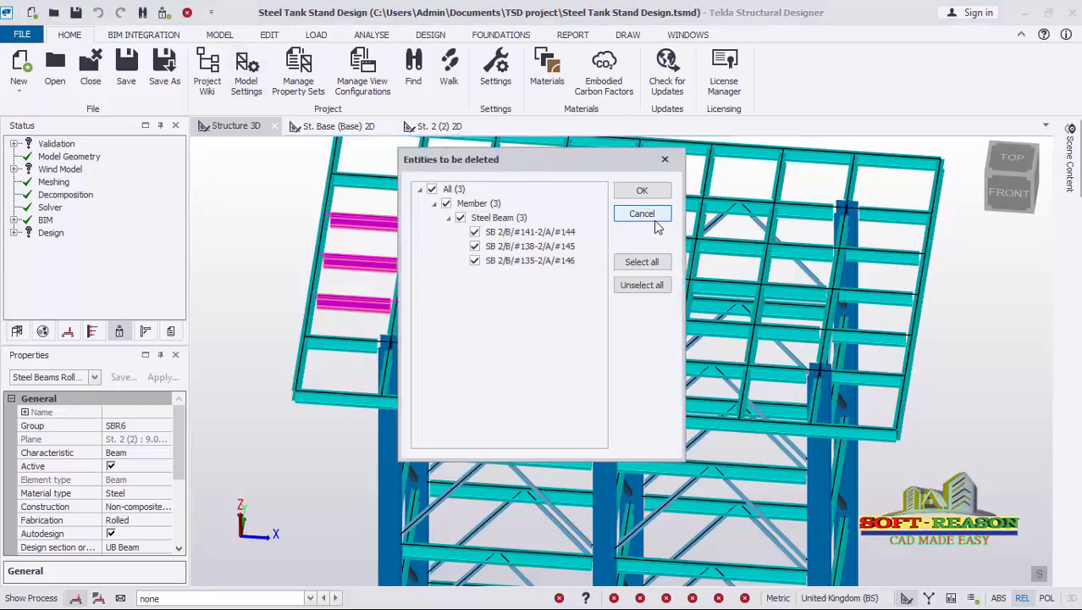
{"action": "left_click", "coordinate": [642, 193]}
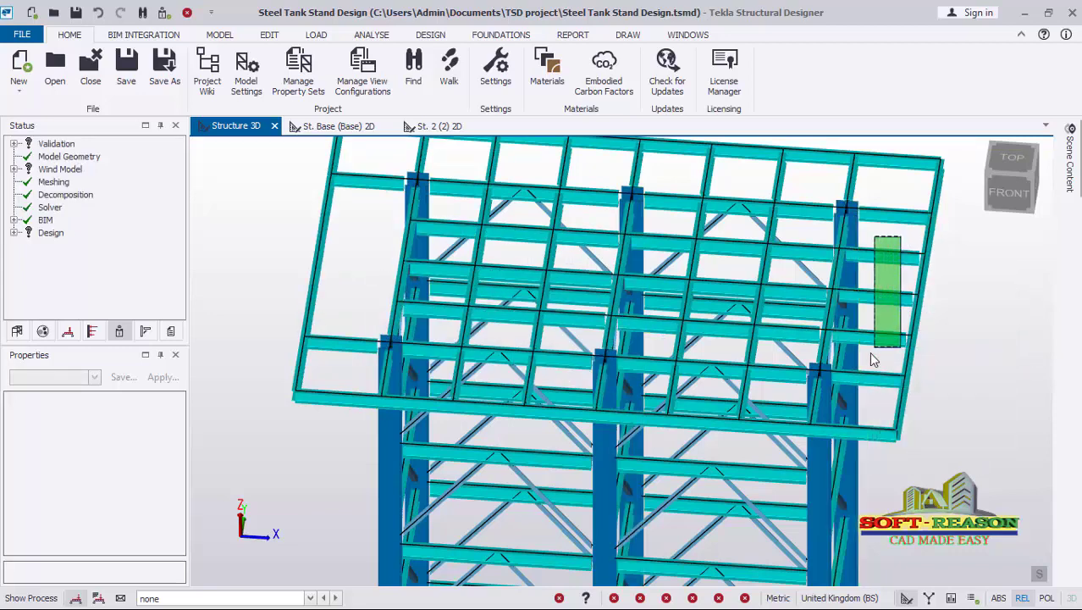
{"action": "left_click_drag", "start_coordinate": [874, 360], "coordinate": [874, 360]}
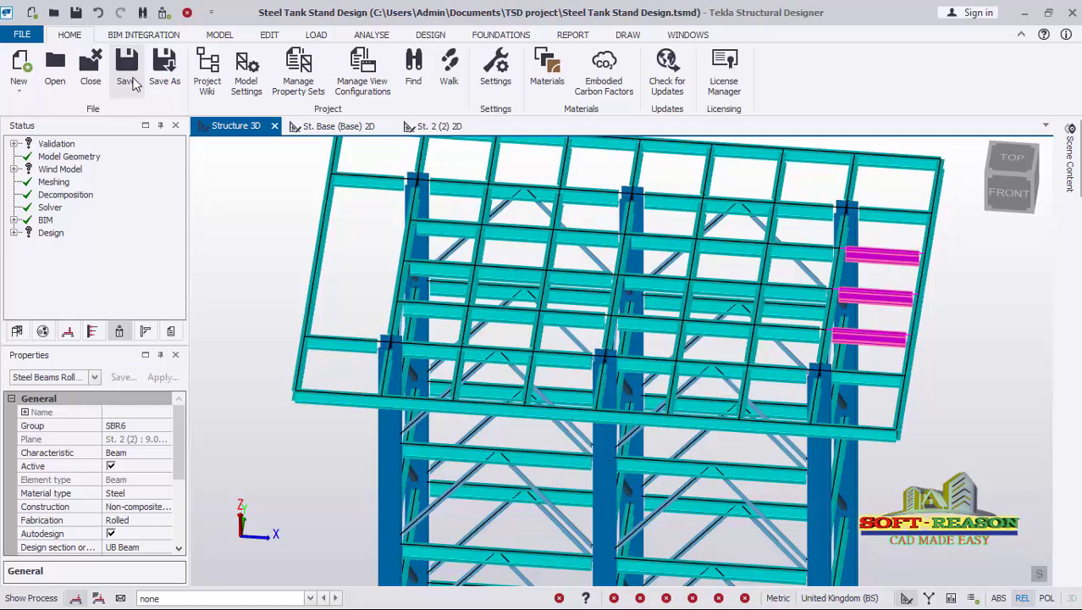
{"action": "left_click", "coordinate": [187, 13]}
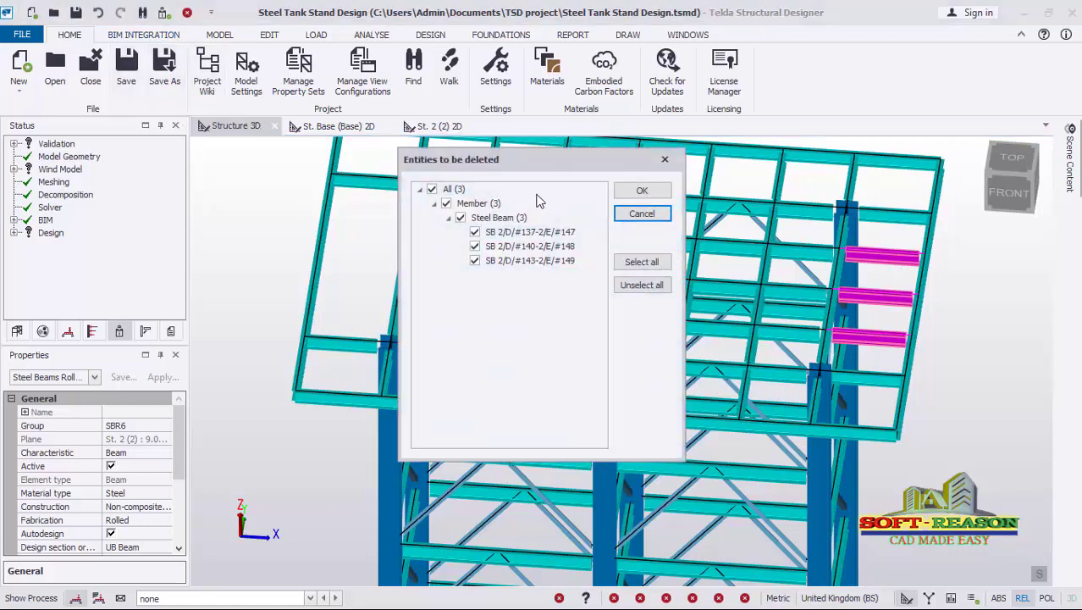
{"action": "left_click", "coordinate": [641, 191]}
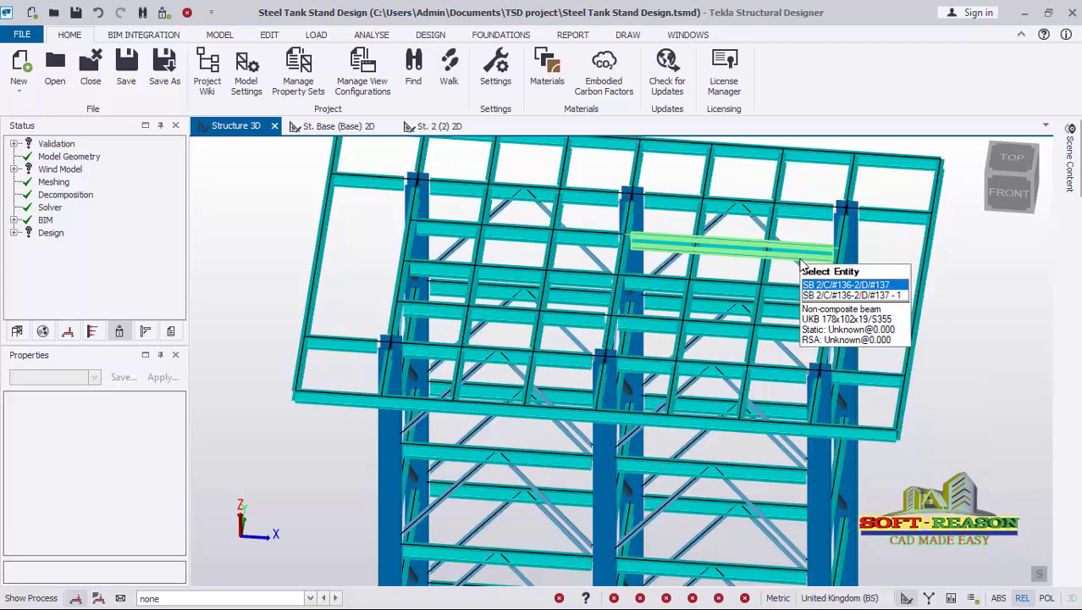
Select the six interior roof beams in bays B–C and C–D and delete them
{"action": "middle_click_drag", "start_coordinate": [803, 264], "coordinate": [659, 255]}
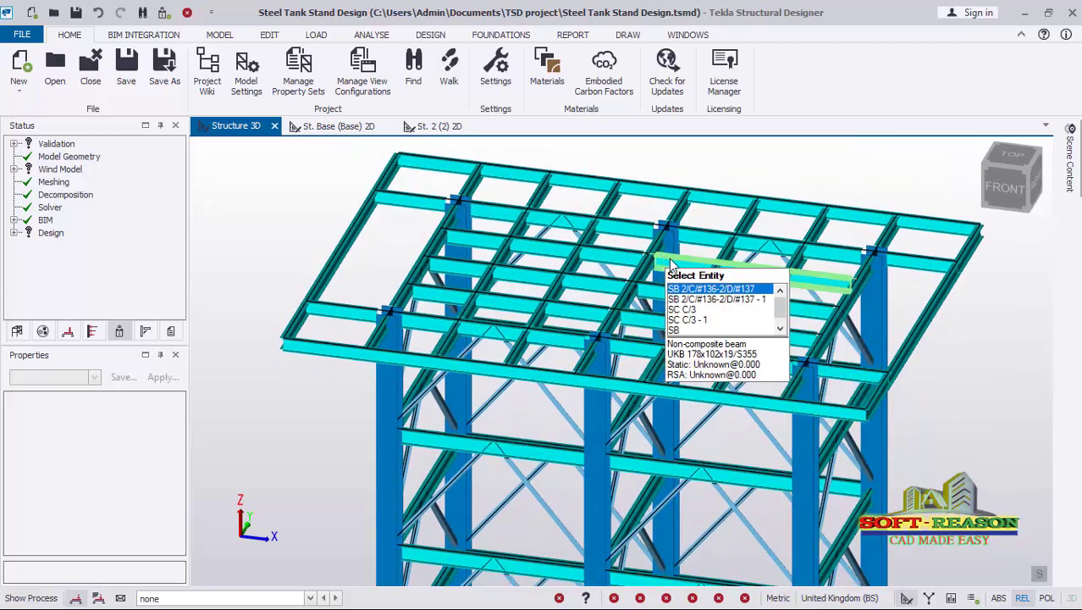
{"action": "left_click", "coordinate": [662, 265]}
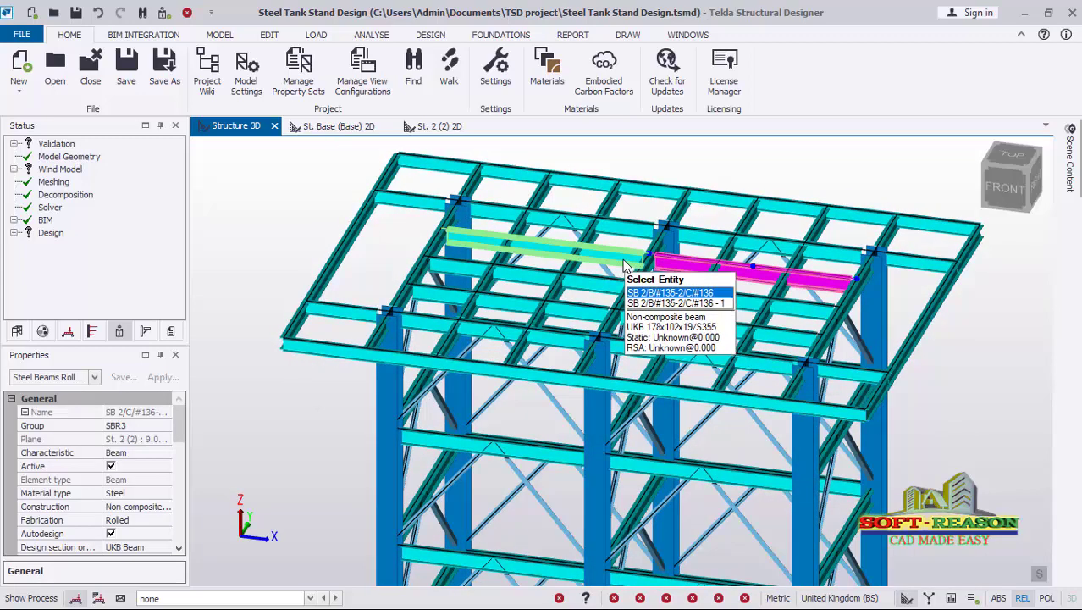
{"action": "left_click", "coordinate": [619, 257]}
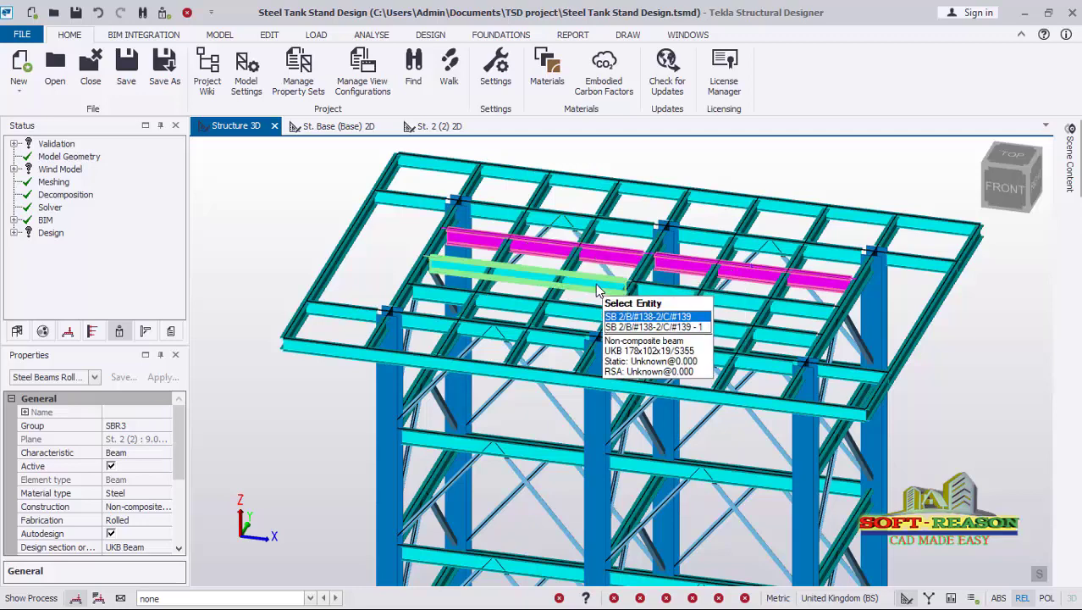
{"action": "left_click", "coordinate": [598, 291]}
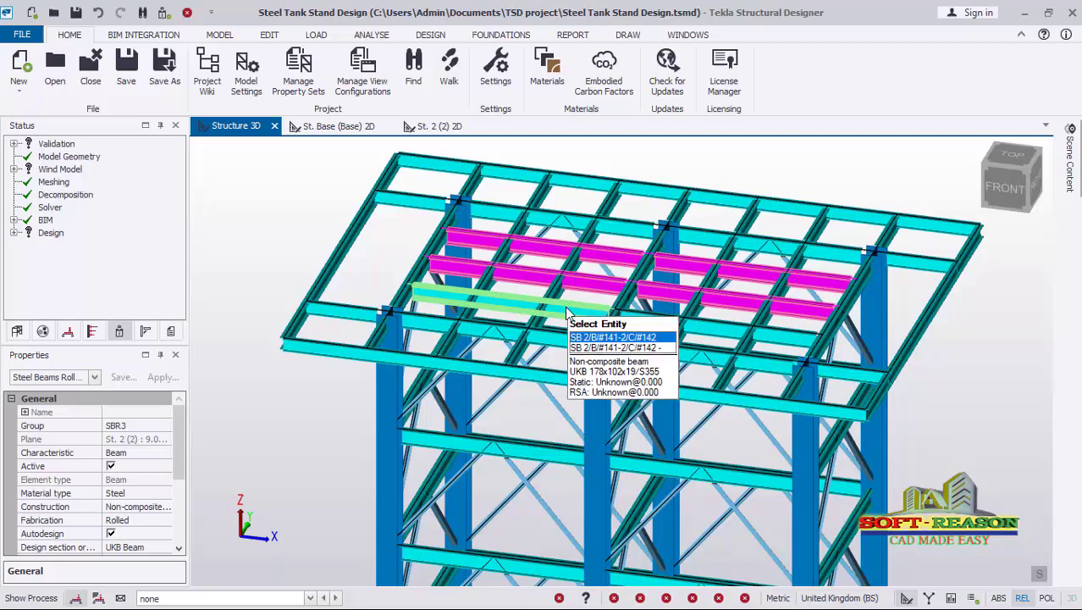
{"action": "left_click", "coordinate": [565, 312]}
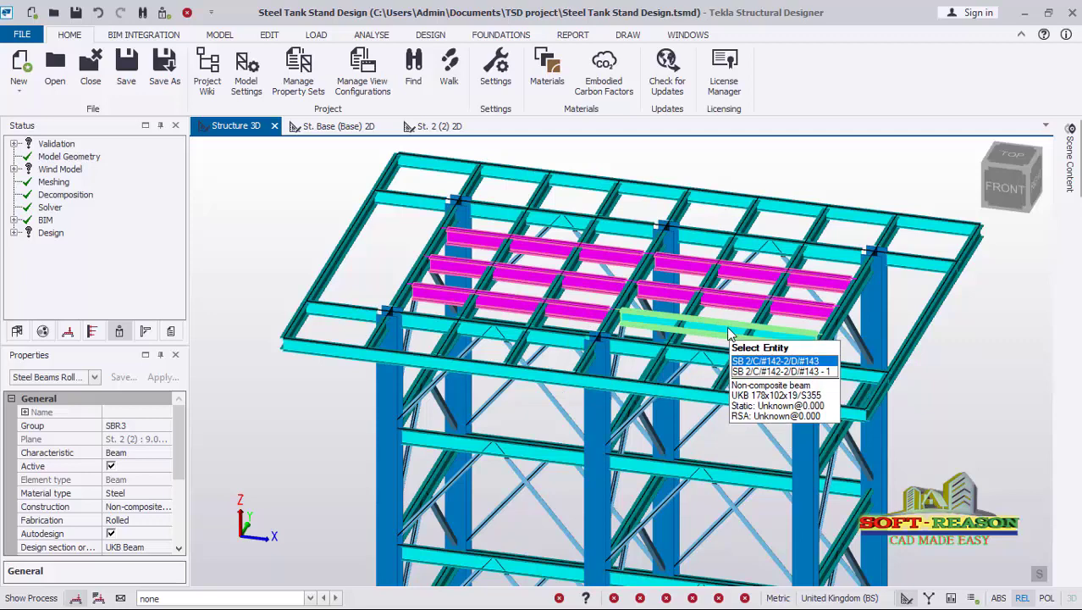
{"action": "left_click", "coordinate": [727, 326]}
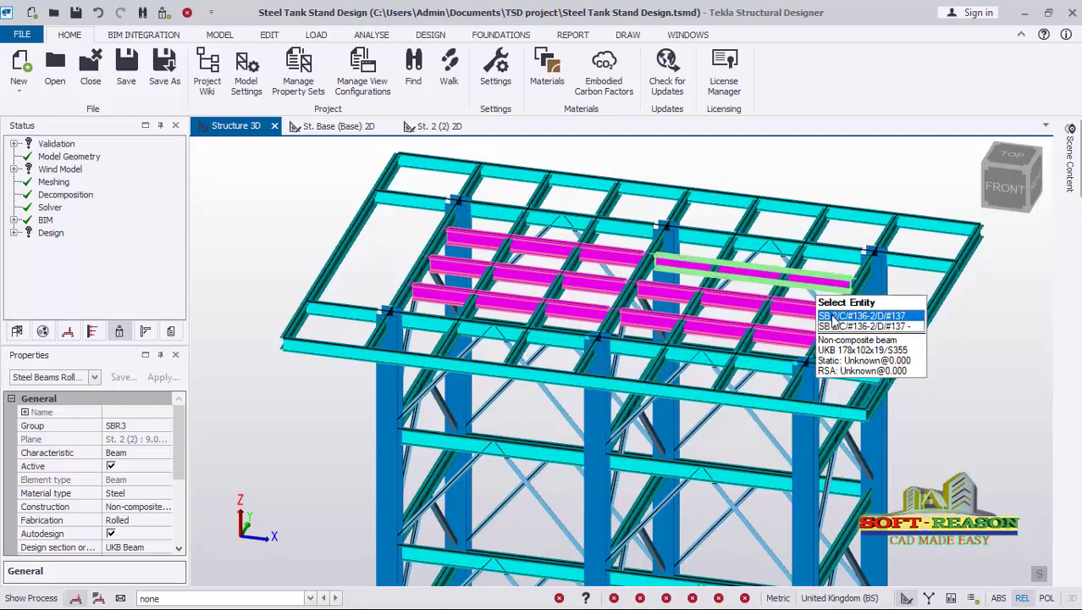
{"action": "left_click", "coordinate": [835, 320]}
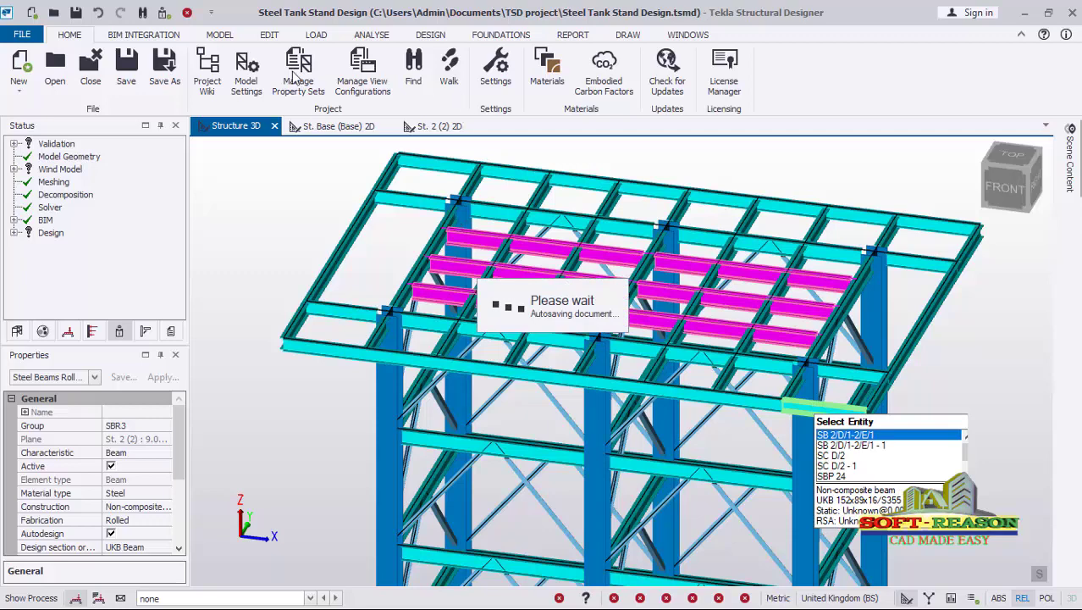
{"action": "left_click", "coordinate": [187, 13]}
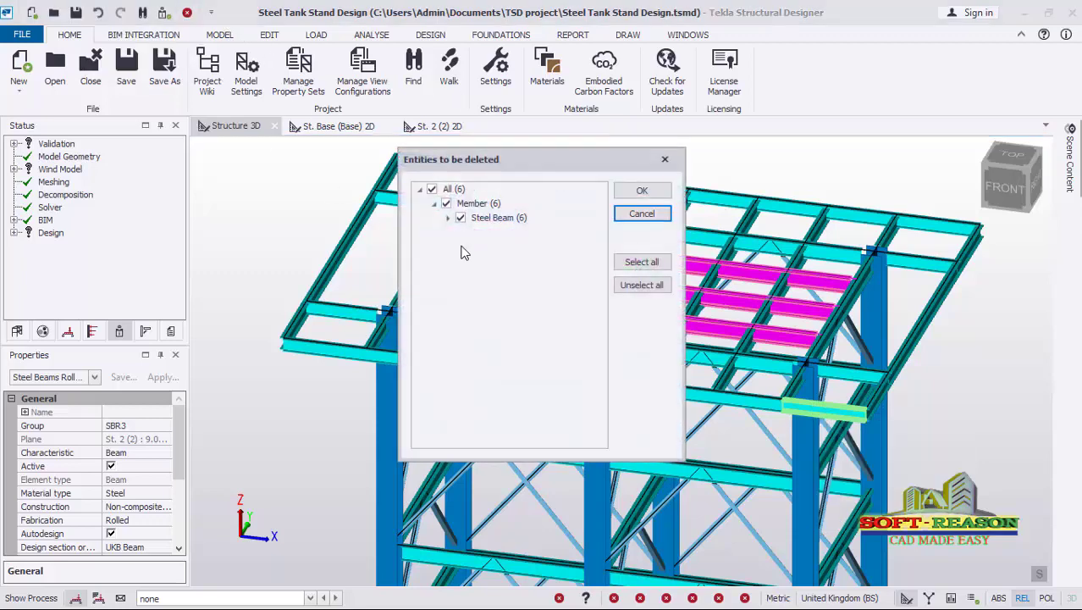
{"action": "left_click", "coordinate": [653, 196]}
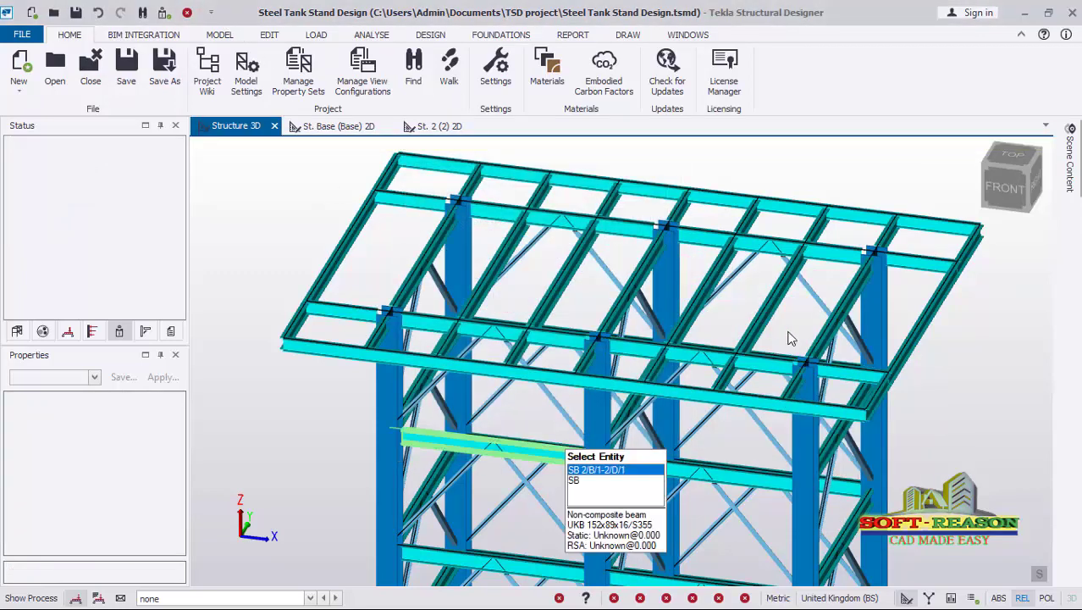
Rotate to a side elevation and delete the five short right-edge roof beams
{"action": "scroll", "coordinate": [820, 360], "scroll_direction": "up", "scroll_amount": 2}
{"action": "middle_click_drag", "start_coordinate": [819, 360], "coordinate": [430, 394]}
{"action": "scroll", "coordinate": [542, 355], "scroll_direction": "down", "scroll_amount": 2}
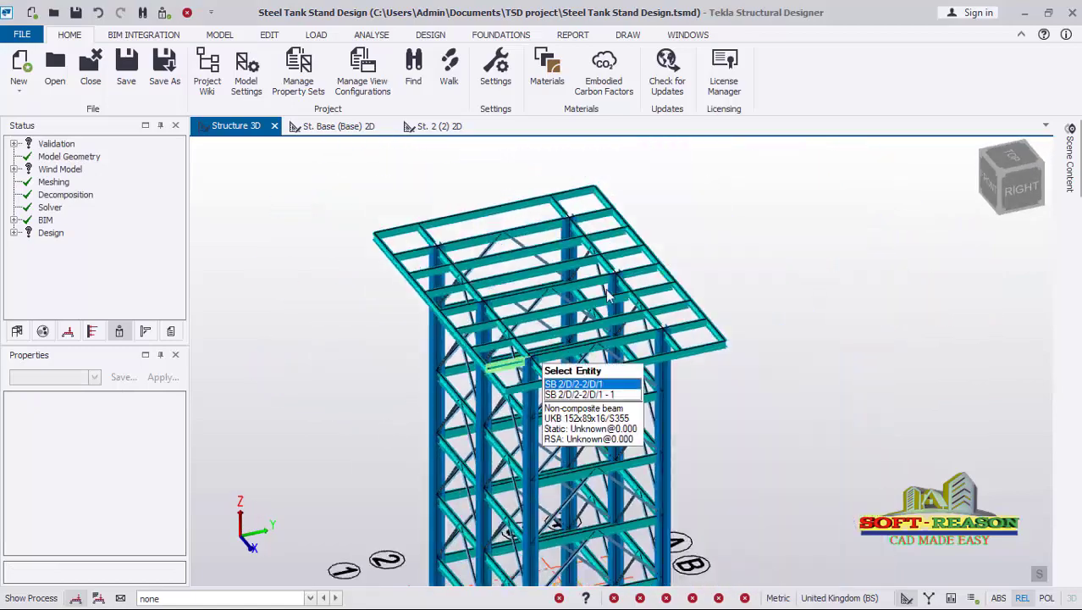
{"action": "scroll", "coordinate": [740, 307], "scroll_direction": "up", "scroll_amount": 2}
{"action": "scroll", "coordinate": [762, 326], "scroll_direction": "up", "scroll_amount": 2}
{"action": "middle_click_drag", "start_coordinate": [770, 318], "coordinate": [643, 311]}
{"action": "middle_click_drag", "start_coordinate": [667, 410], "coordinate": [663, 371]}
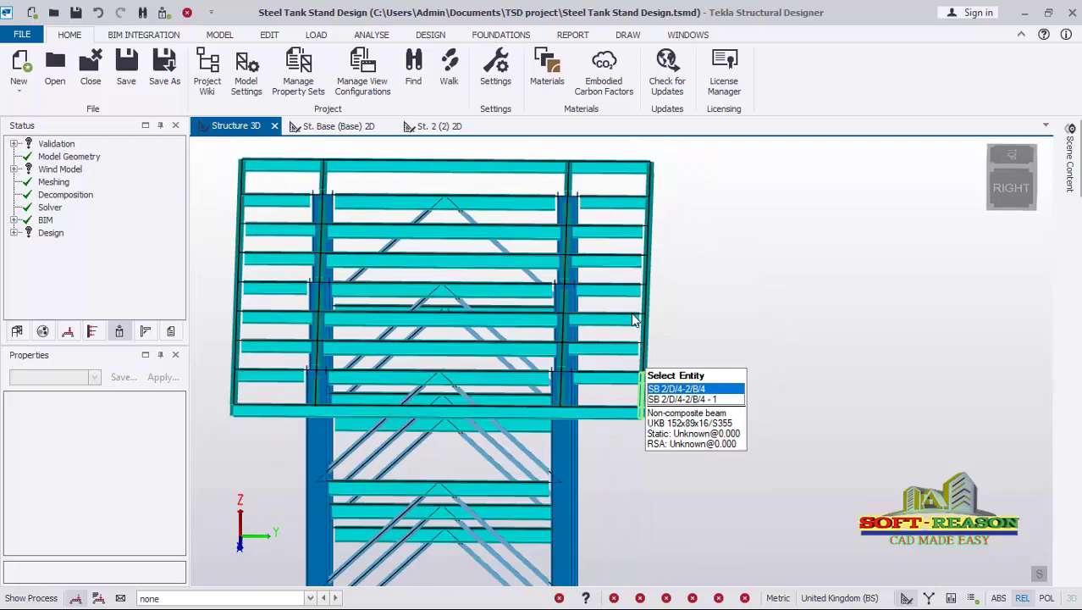
{"action": "left_click", "coordinate": [598, 360]}
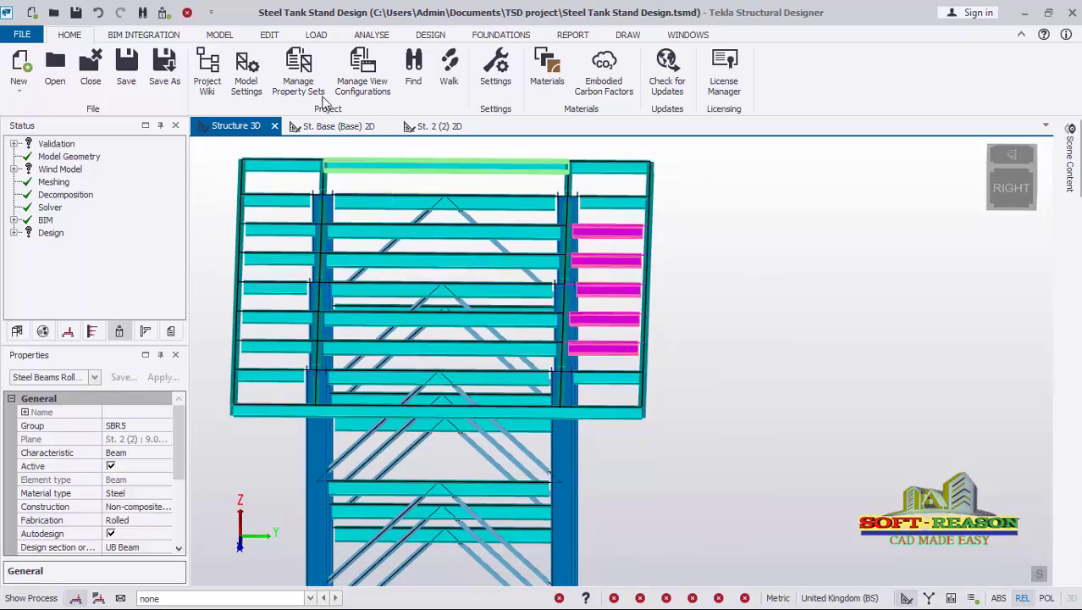
{"action": "left_click", "coordinate": [187, 12]}
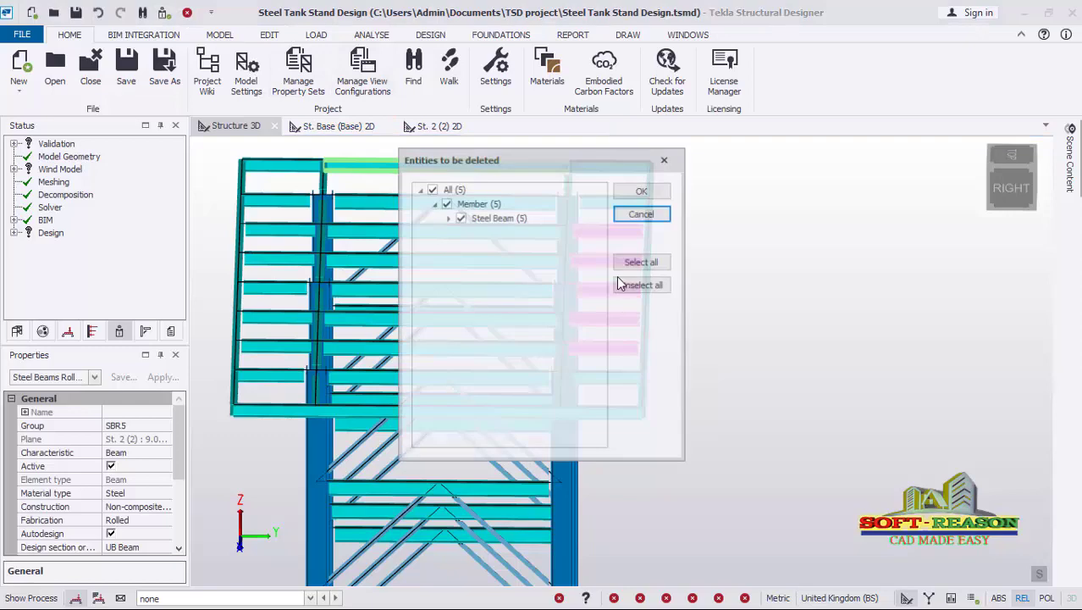
{"action": "left_click", "coordinate": [654, 197]}
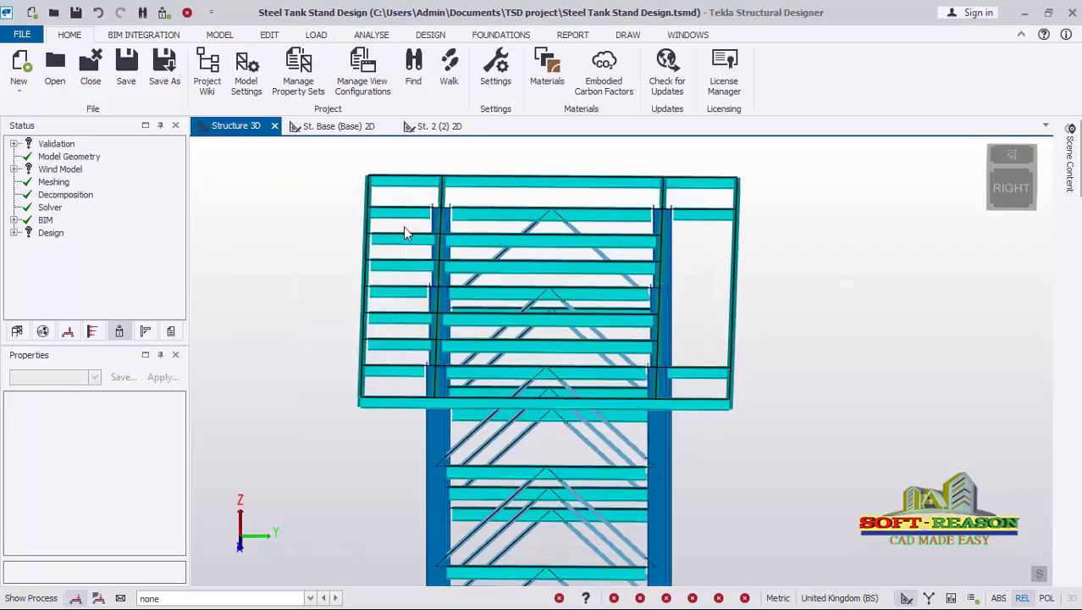
Delete the five short beams along the left roof edge
{"action": "scroll", "coordinate": [403, 226], "scroll_direction": "up", "scroll_amount": 2}
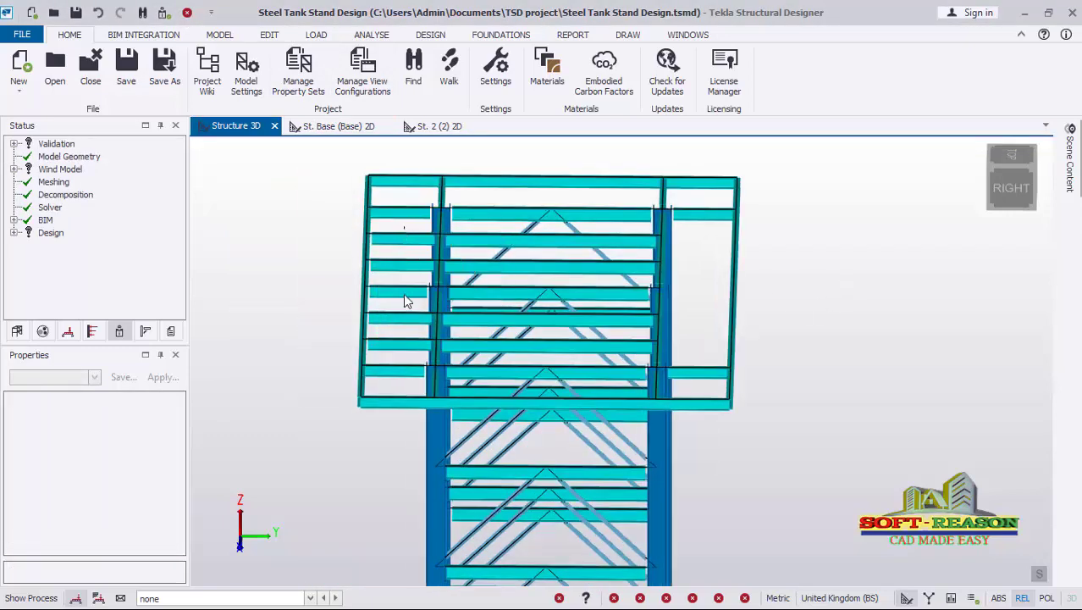
{"action": "left_click", "coordinate": [394, 356]}
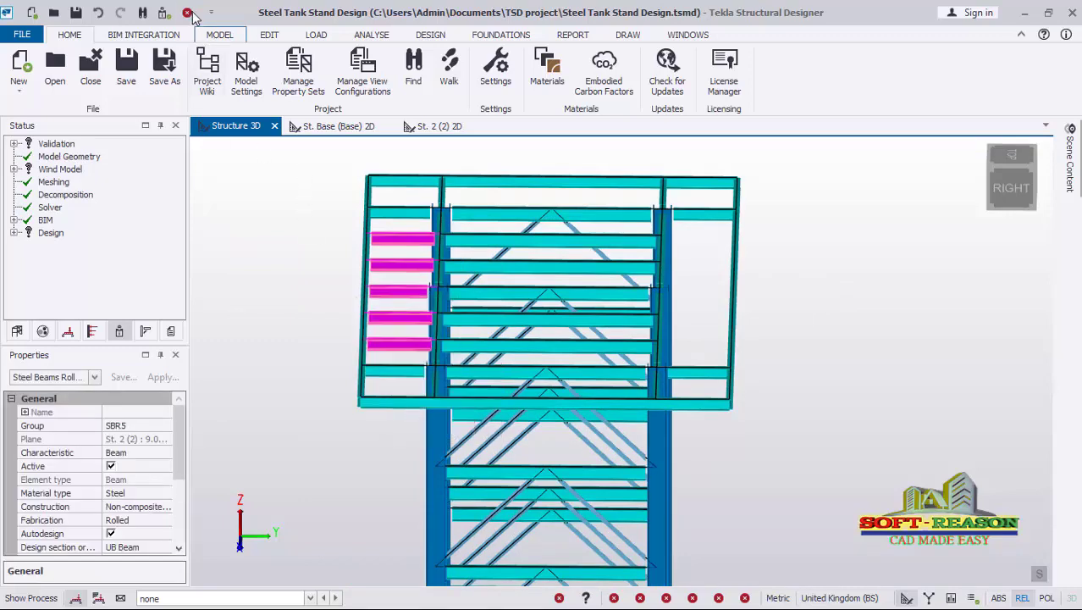
{"action": "key", "text": "Delete"}
{"action": "left_click", "coordinate": [642, 192]}
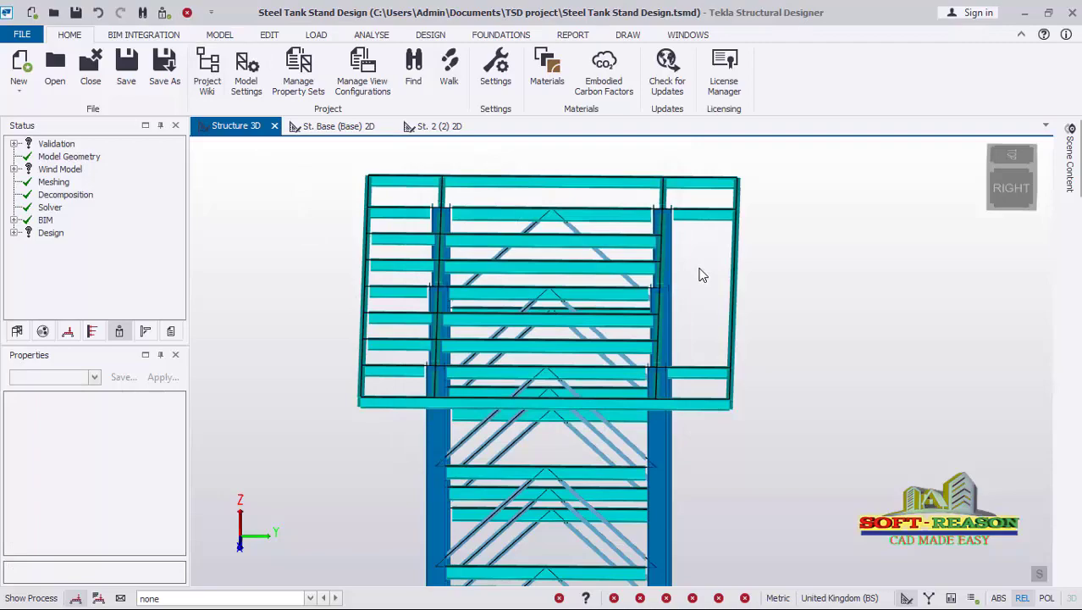
Orbit back to a near-front view of the whole braced tower
{"action": "middle_click_drag", "start_coordinate": [388, 393], "coordinate": [930, 354]}
{"action": "scroll", "coordinate": [930, 354], "scroll_direction": "down", "scroll_amount": 3}
{"action": "scroll", "coordinate": [489, 355], "scroll_direction": "up", "scroll_amount": 4}
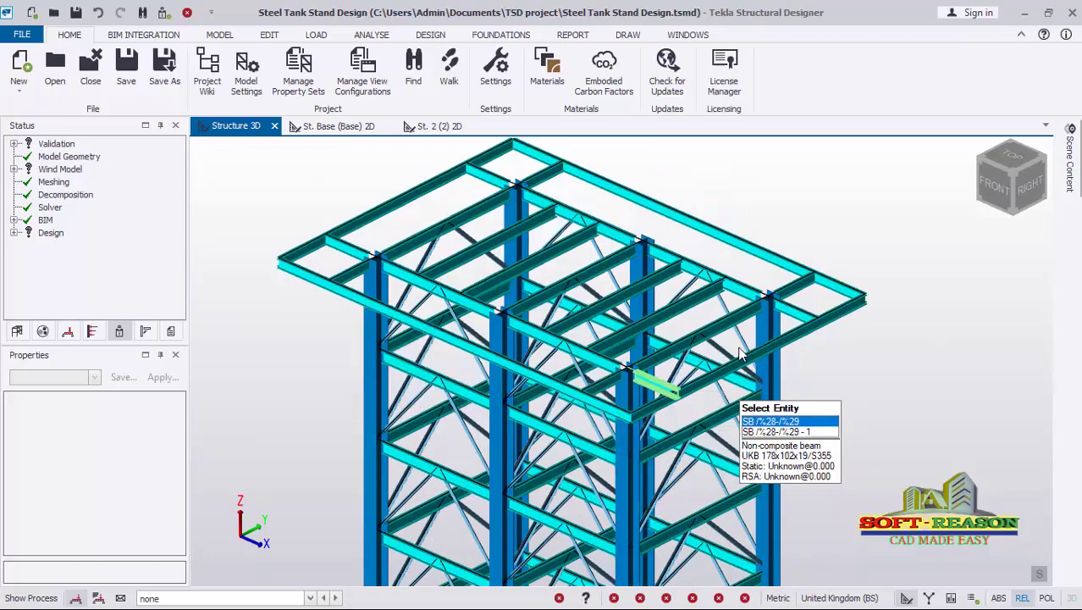
{"action": "scroll", "coordinate": [474, 271], "scroll_direction": "down", "scroll_amount": 3}
{"action": "scroll", "coordinate": [508, 462], "scroll_direction": "down", "scroll_amount": 2}
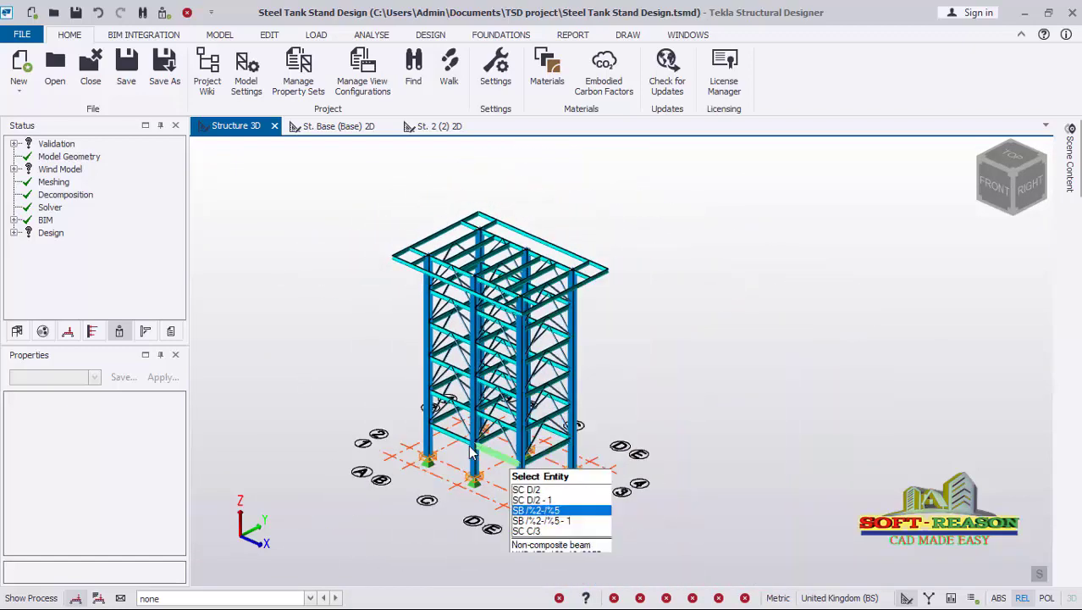
{"action": "scroll", "coordinate": [514, 443], "scroll_direction": "up", "scroll_amount": 4}
{"action": "middle_click_drag", "start_coordinate": [514, 442], "coordinate": [715, 320], "text": "shift"}
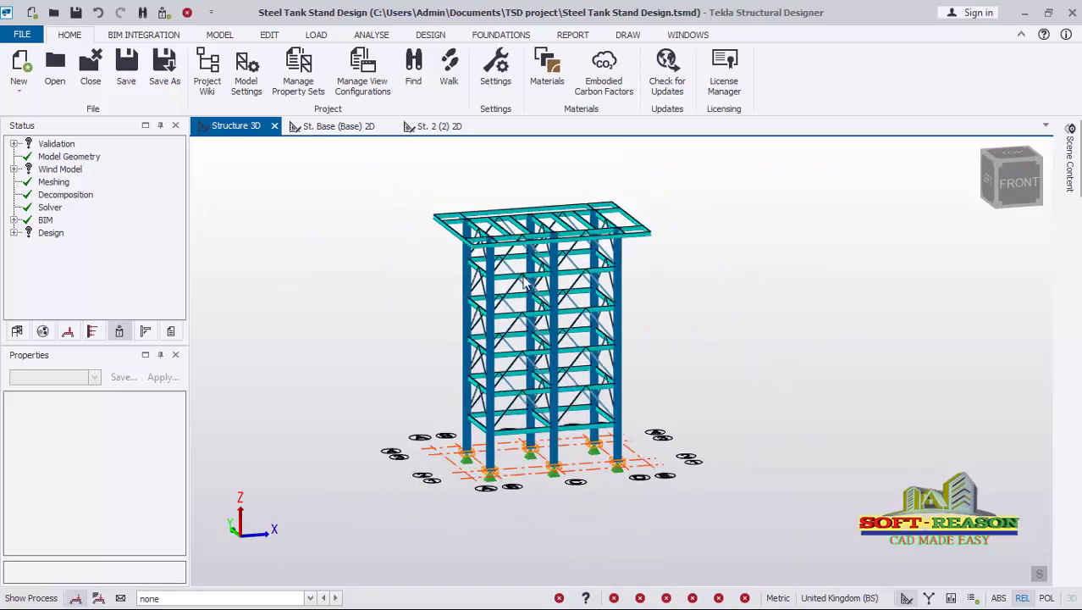
Set loadcase 4 Imposed to type Imposed (Other) in the Loading dialog
{"action": "left_click", "coordinate": [310, 39]}
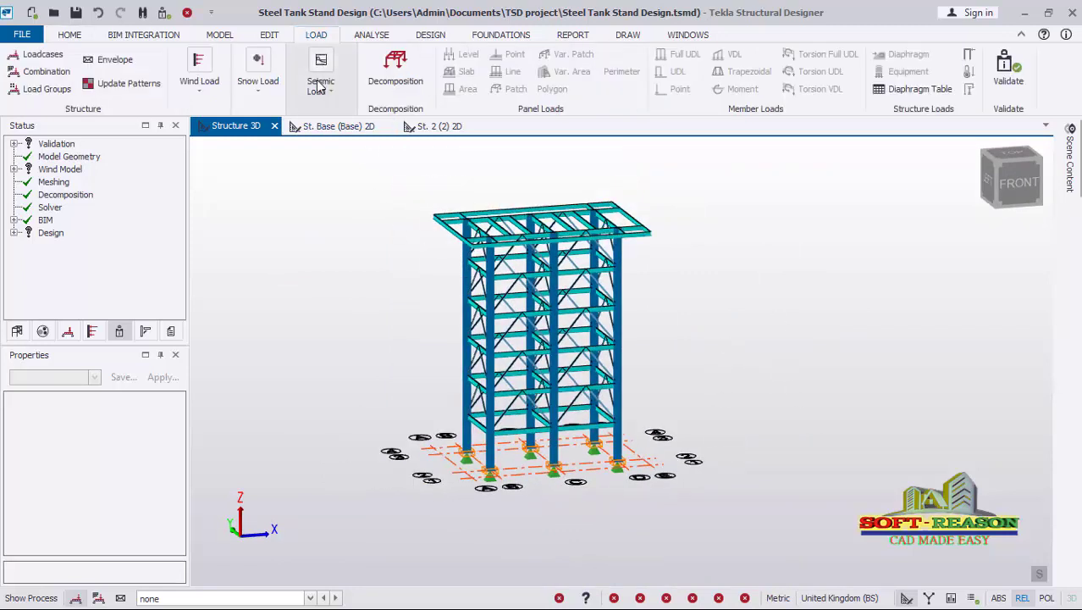
{"action": "left_click", "coordinate": [39, 57]}
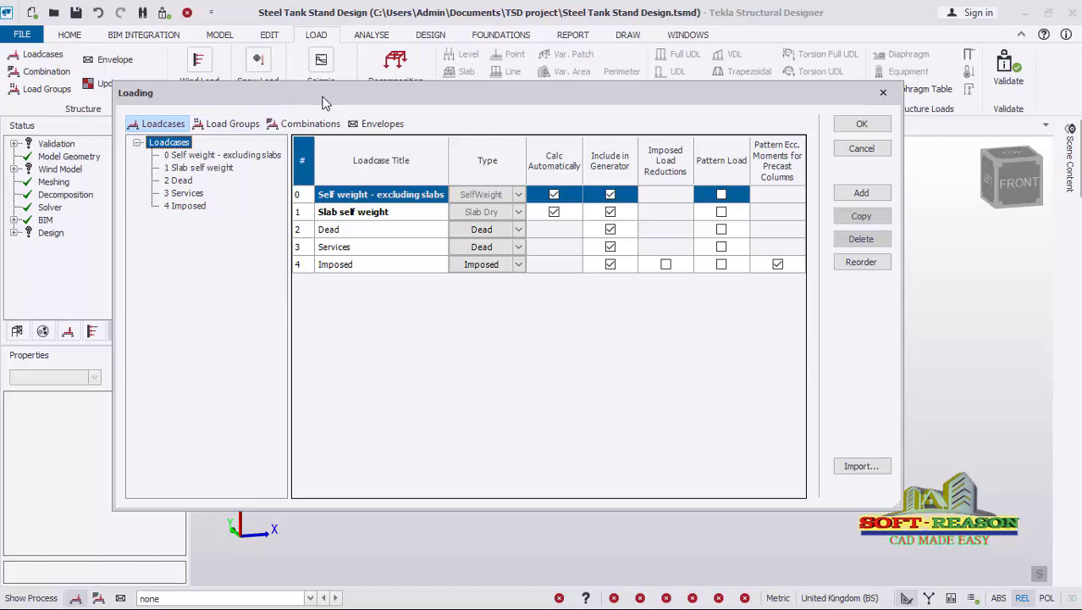
{"action": "left_click_drag", "start_coordinate": [351, 98], "coordinate": [396, 106]}
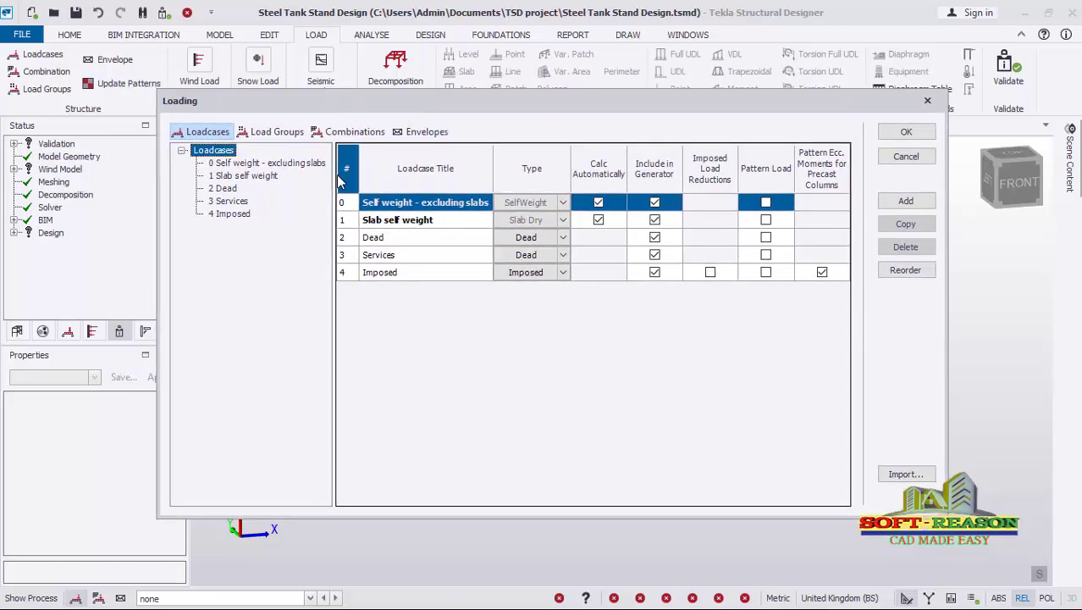
{"action": "left_click", "coordinate": [239, 202]}
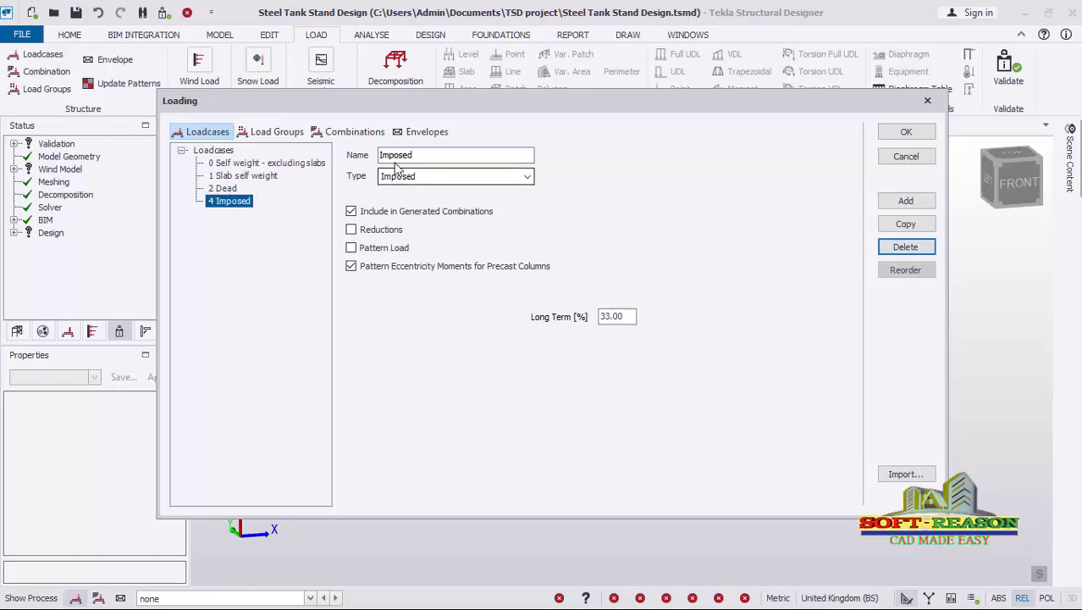
{"action": "left_click", "coordinate": [446, 178]}
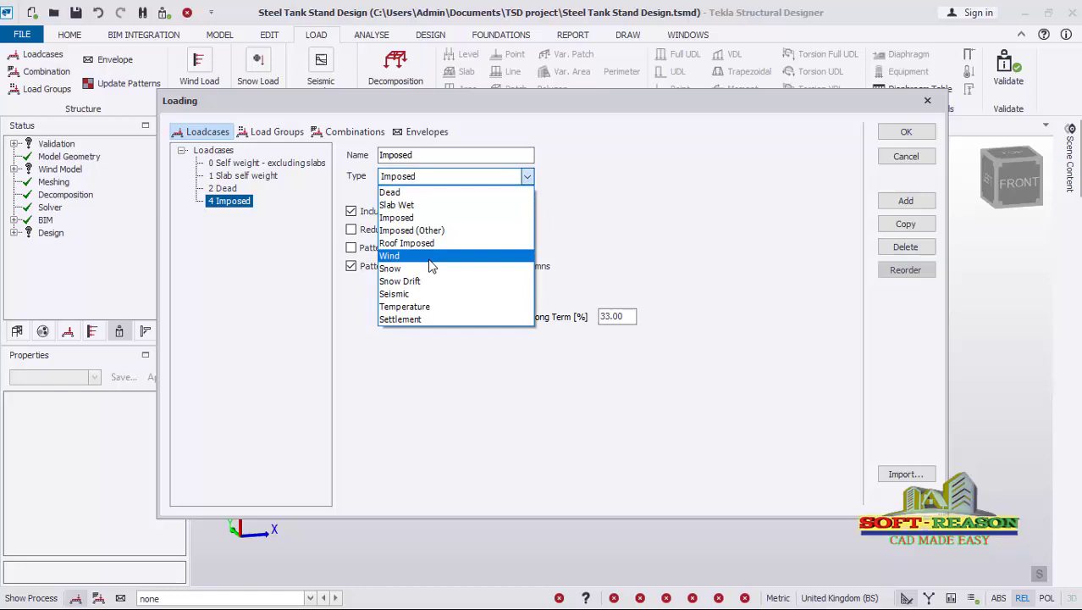
{"action": "left_click", "coordinate": [415, 232]}
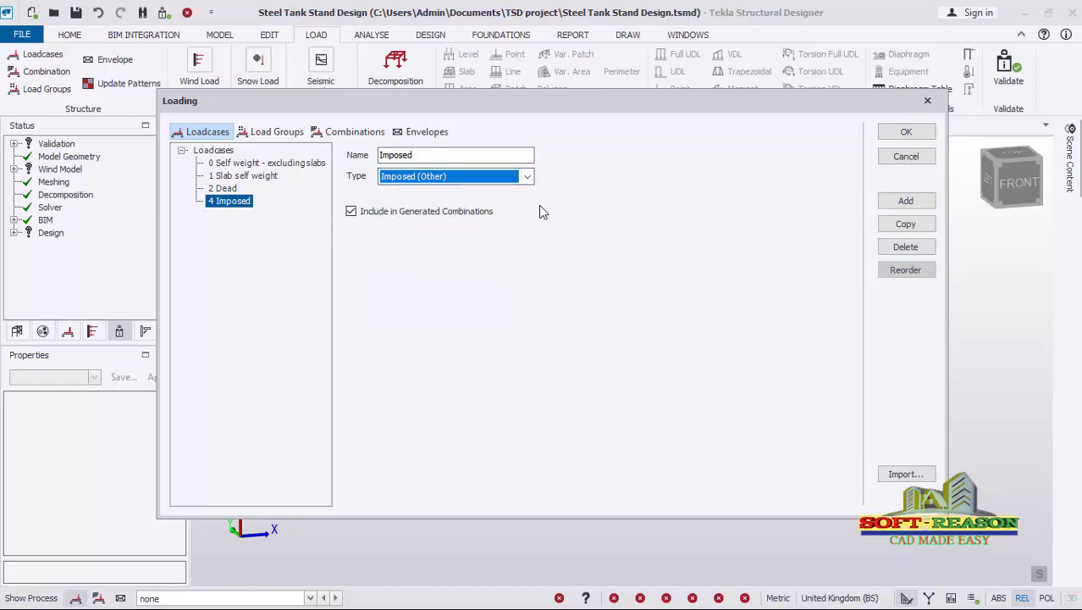
Remove Slab self weight from Combination, add 2 Dead (1.4) and 4 Imposed (1.6), and close
{"action": "left_click", "coordinate": [356, 138]}
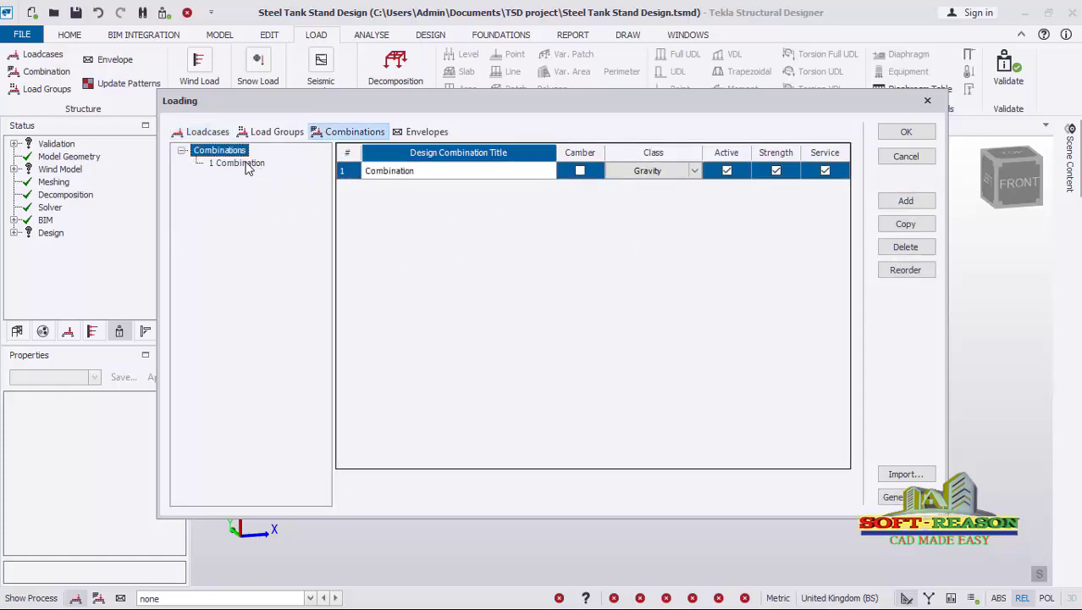
{"action": "left_click", "coordinate": [239, 163]}
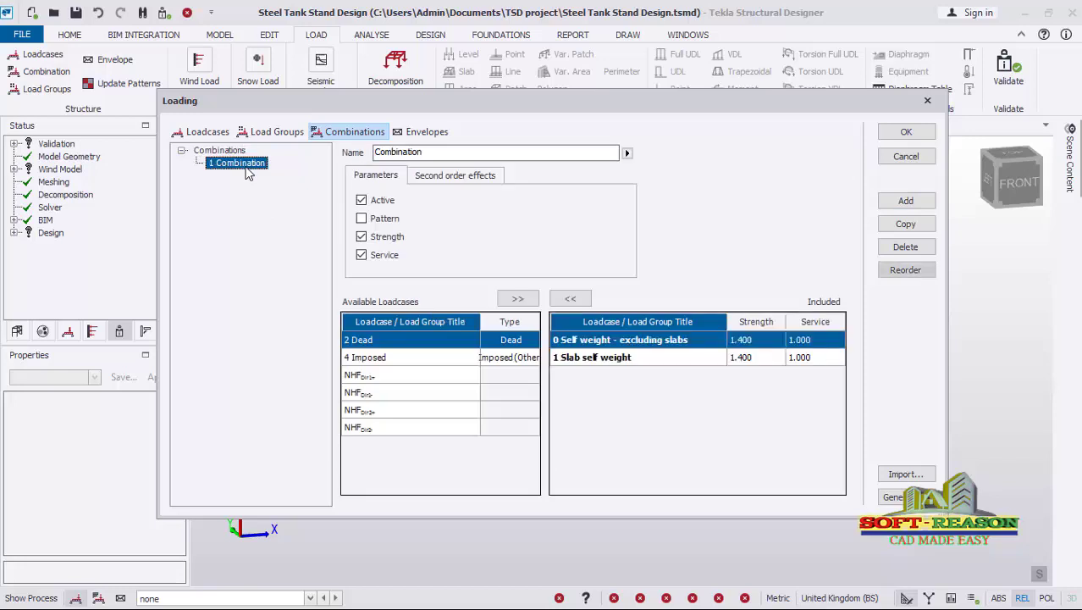
{"action": "left_click", "coordinate": [603, 358]}
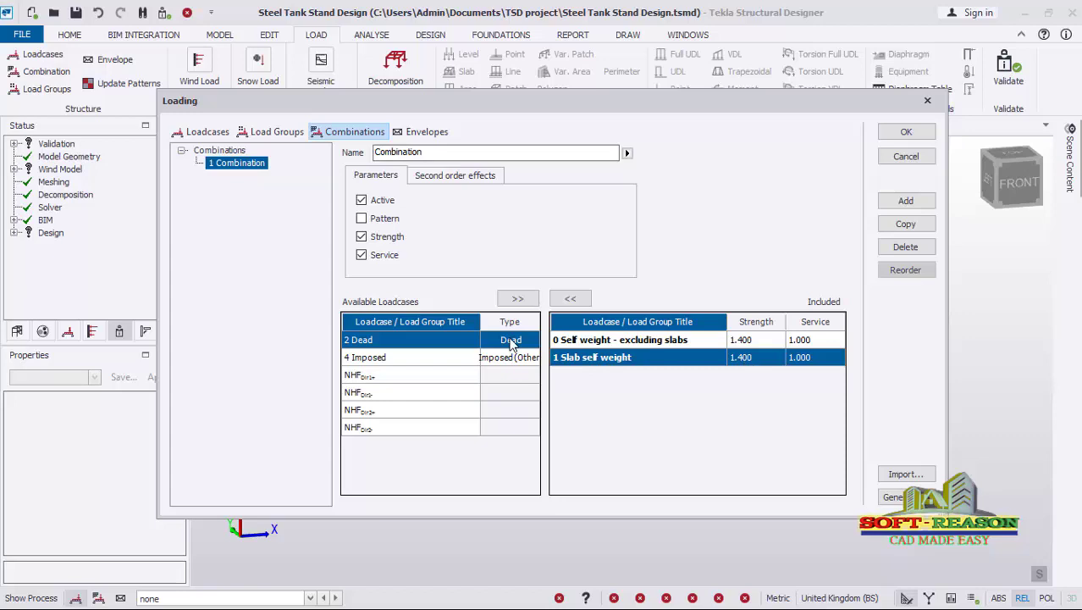
{"action": "left_click", "coordinate": [585, 302]}
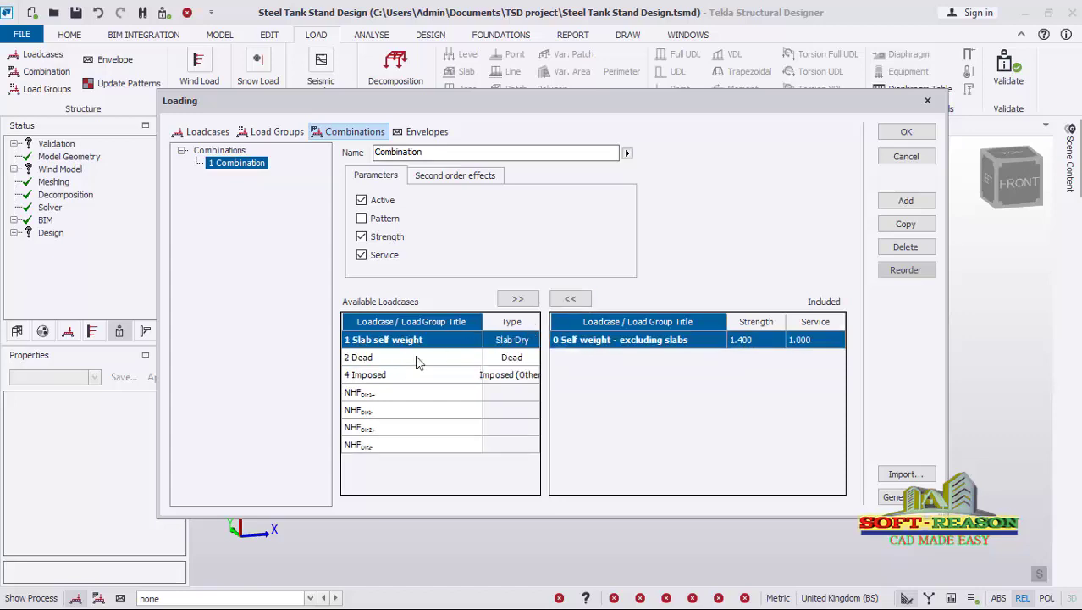
{"action": "left_click", "coordinate": [411, 364]}
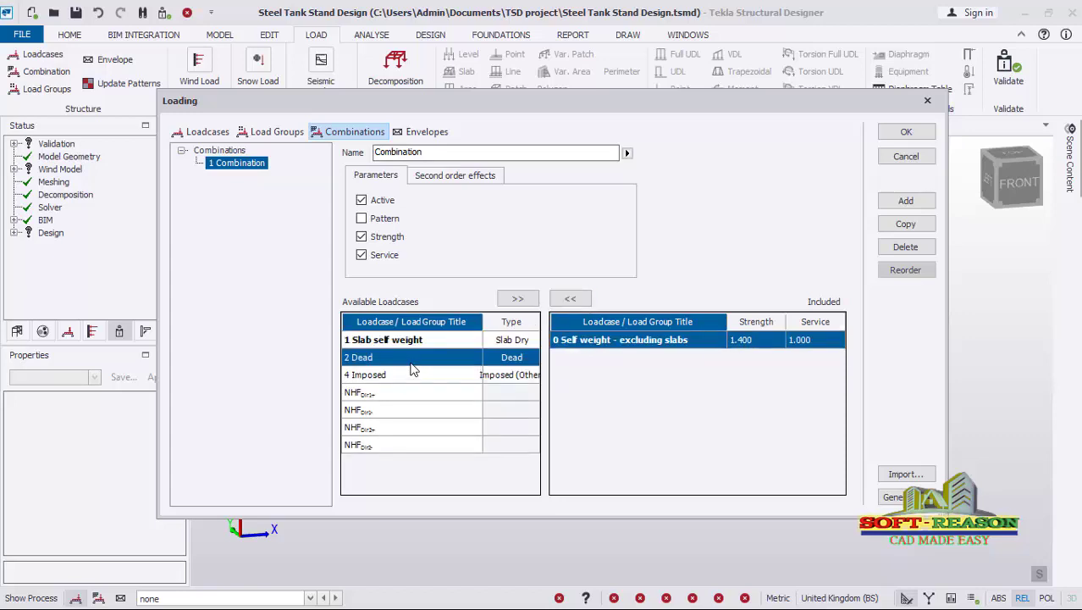
{"action": "left_click", "coordinate": [519, 299]}
{"action": "left_click", "coordinate": [517, 300]}
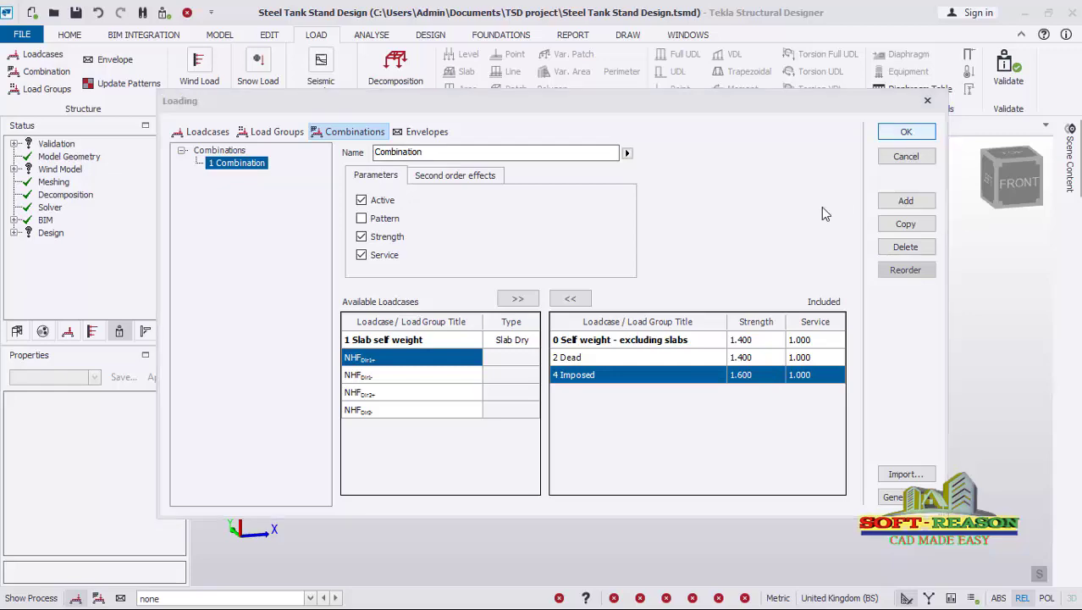
{"action": "left_click", "coordinate": [906, 133]}
{"action": "scroll", "coordinate": [642, 337], "scroll_direction": "up", "scroll_amount": 3}
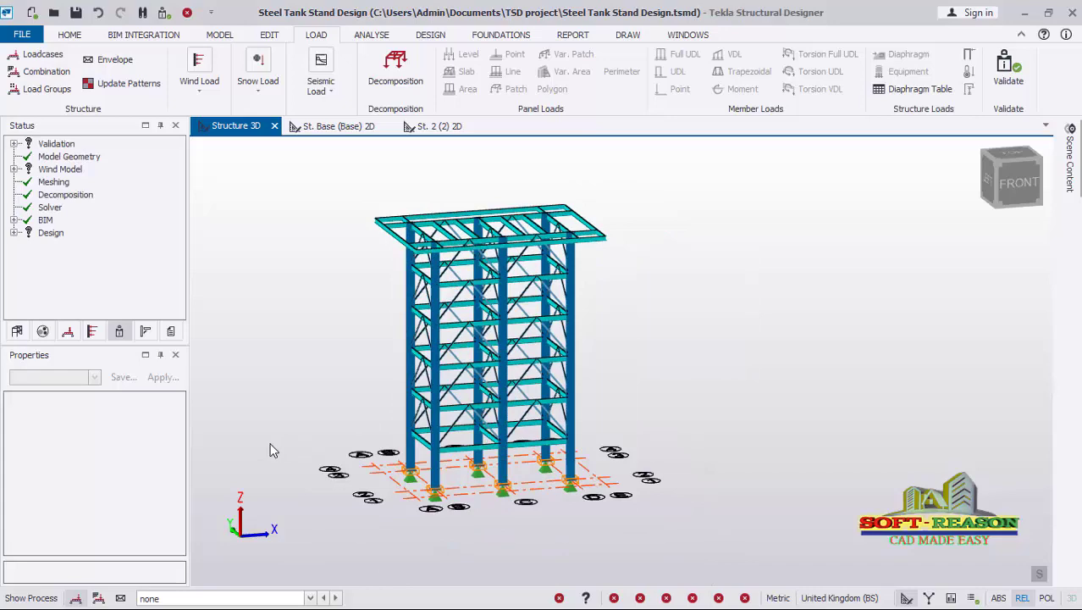
{"action": "scroll", "coordinate": [307, 512], "scroll_direction": "up", "scroll_amount": 1}
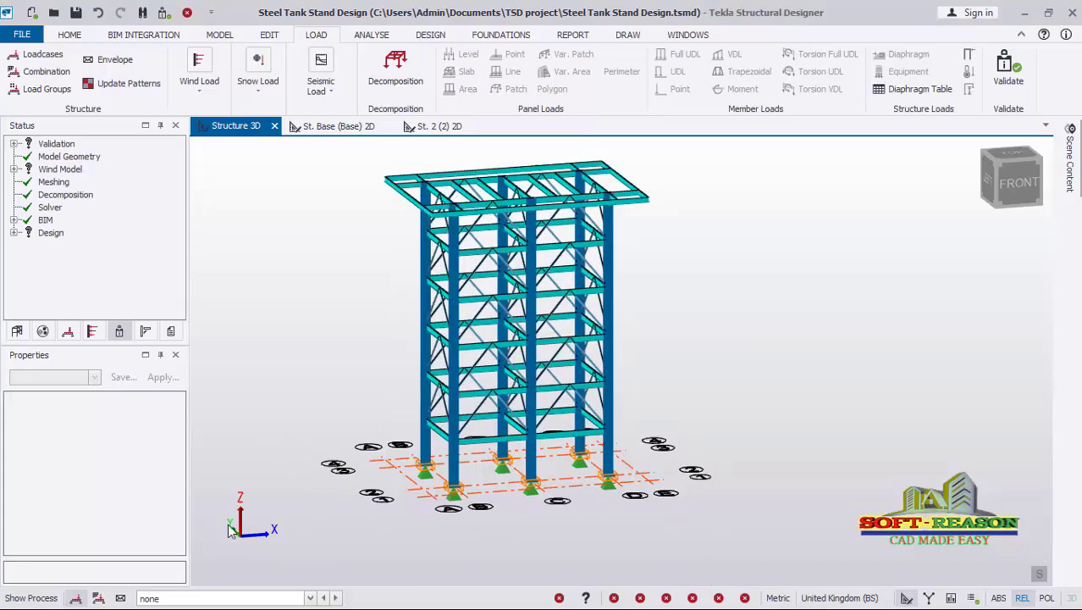
{"action": "middle_click_drag", "start_coordinate": [672, 334], "coordinate": [414, 343]}
{"action": "scroll", "coordinate": [749, 435], "scroll_direction": "up", "scroll_amount": 1}
{"action": "scroll", "coordinate": [716, 399], "scroll_direction": "down", "scroll_amount": 1}
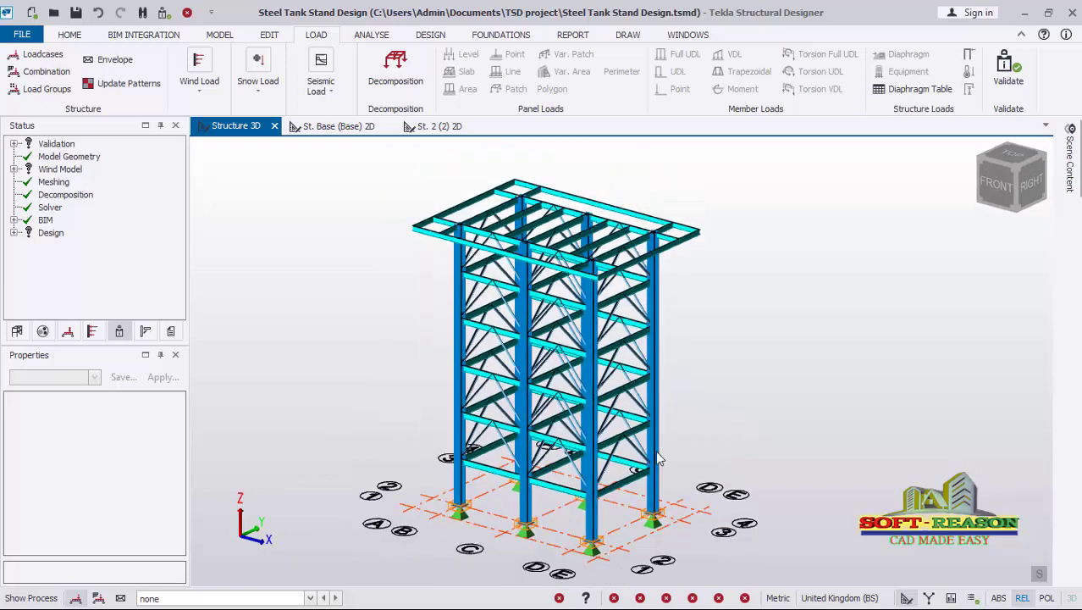
{"action": "middle_click_drag", "start_coordinate": [715, 403], "coordinate": [690, 426]}
{"action": "scroll", "coordinate": [253, 357], "scroll_direction": "down", "scroll_amount": 1}
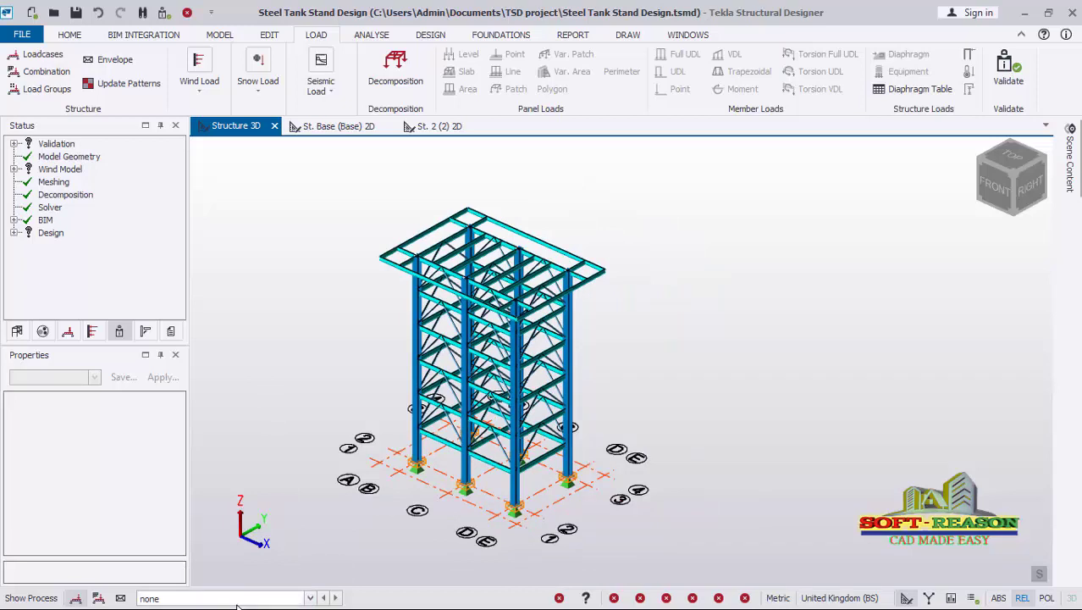
{"action": "left_click", "coordinate": [310, 599]}
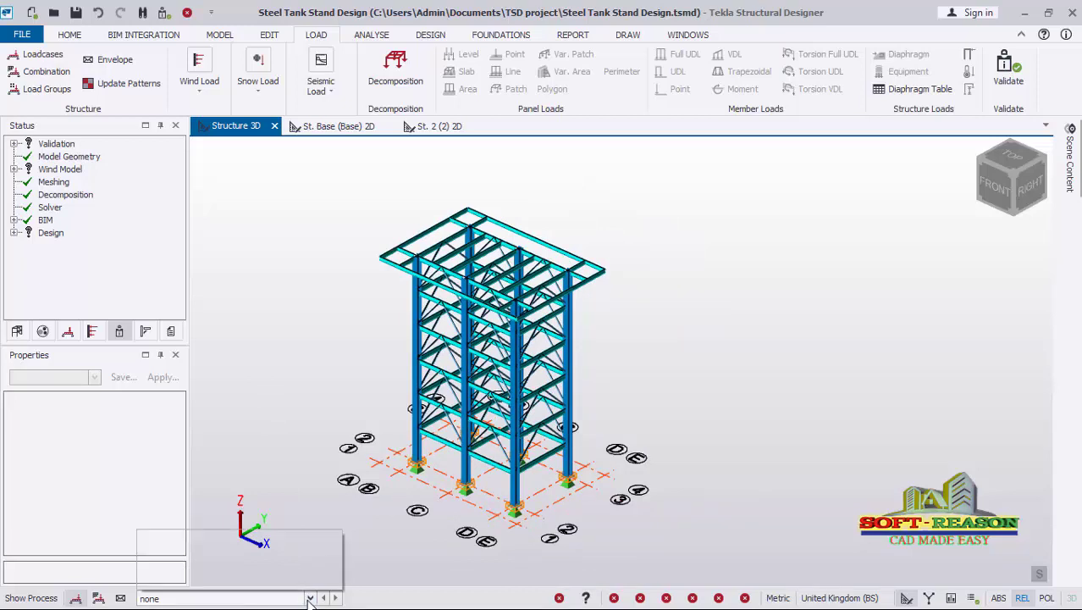
{"action": "left_click", "coordinate": [310, 599]}
{"action": "left_click", "coordinate": [310, 599]}
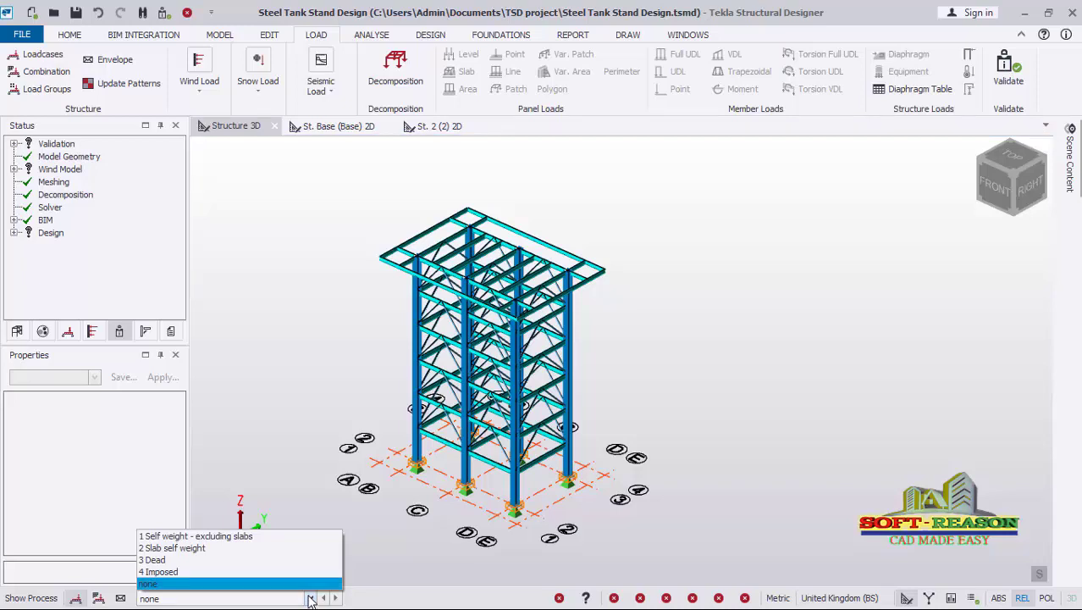
{"action": "left_click", "coordinate": [192, 581]}
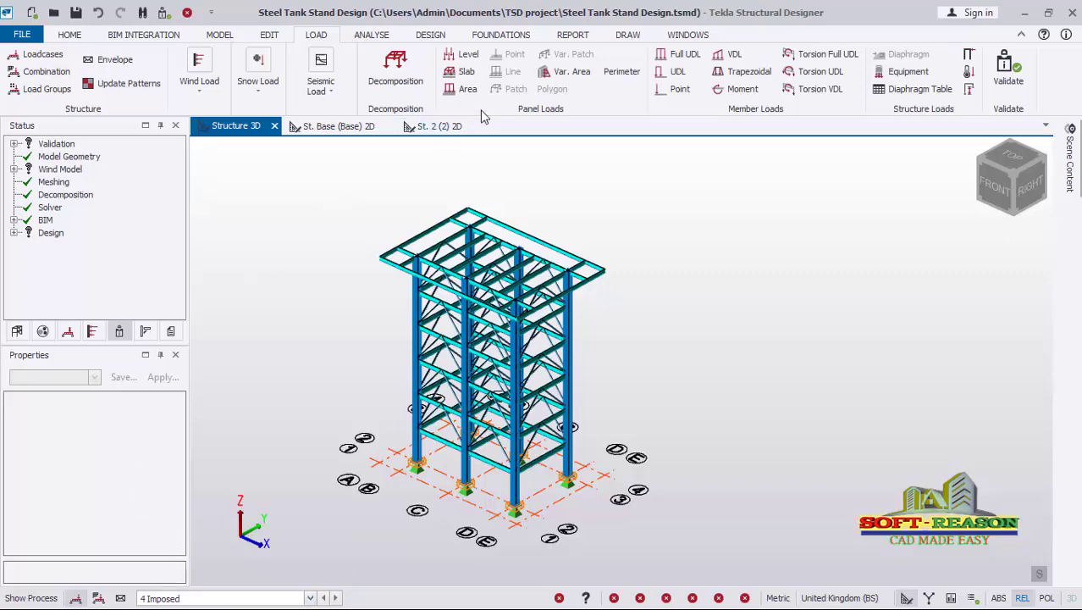
{"action": "left_click", "coordinate": [468, 89]}
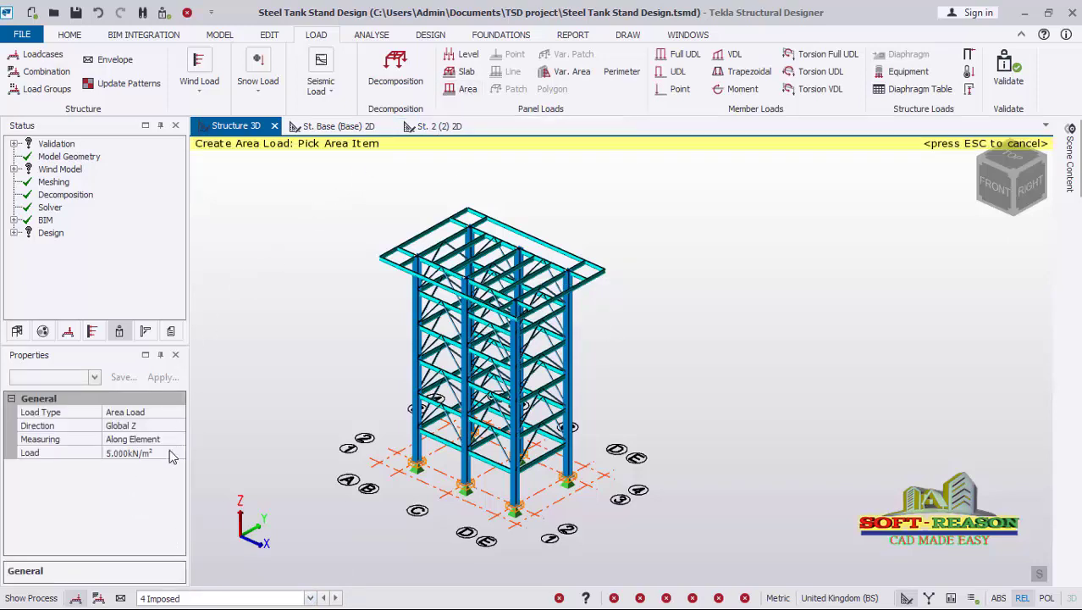
{"action": "left_click", "coordinate": [166, 453]}
{"action": "left_click_drag", "start_coordinate": [166, 454], "coordinate": [110, 452]}
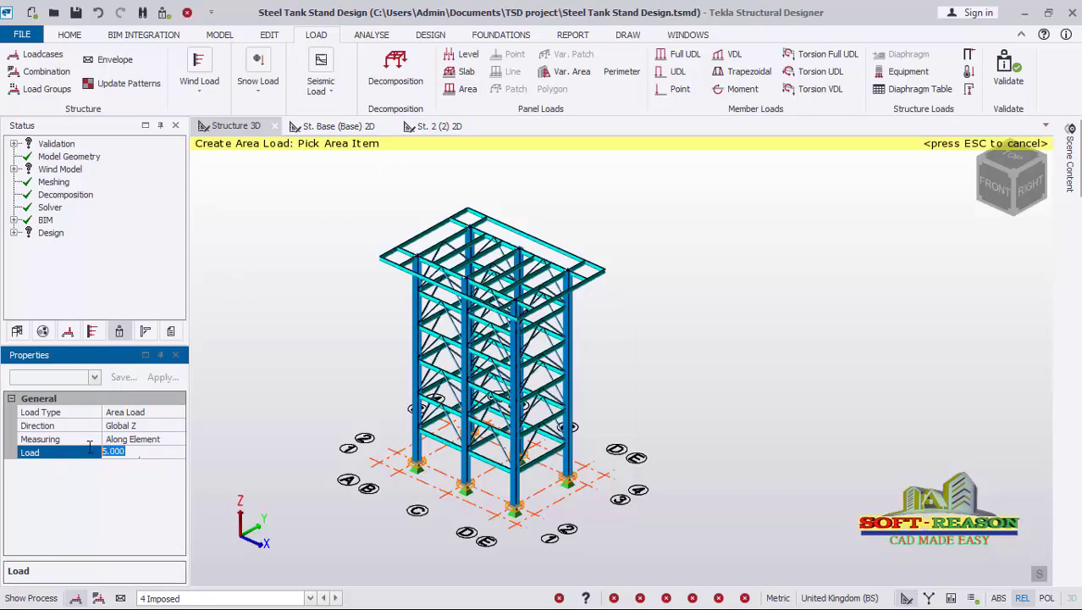
{"action": "type", "text": "25"}
{"action": "scroll", "coordinate": [490, 264], "scroll_direction": "up", "scroll_amount": 5}
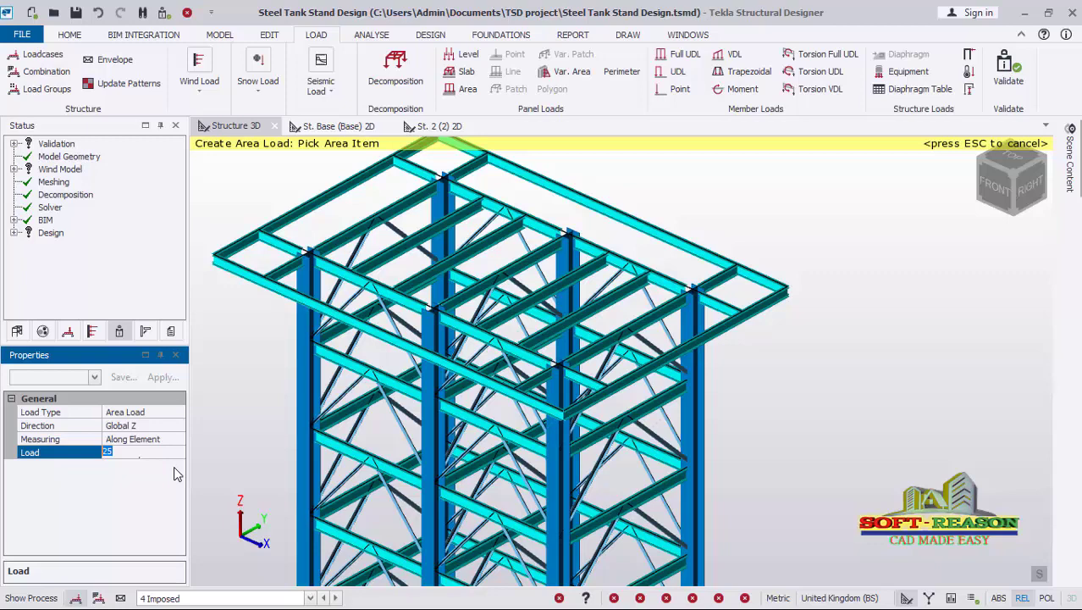
{"action": "key", "text": "BackSpace"}
{"action": "left_click", "coordinate": [271, 347]}
{"action": "middle_click_drag", "start_coordinate": [855, 225], "coordinate": [830, 278]}
{"action": "key", "text": "Escape"}
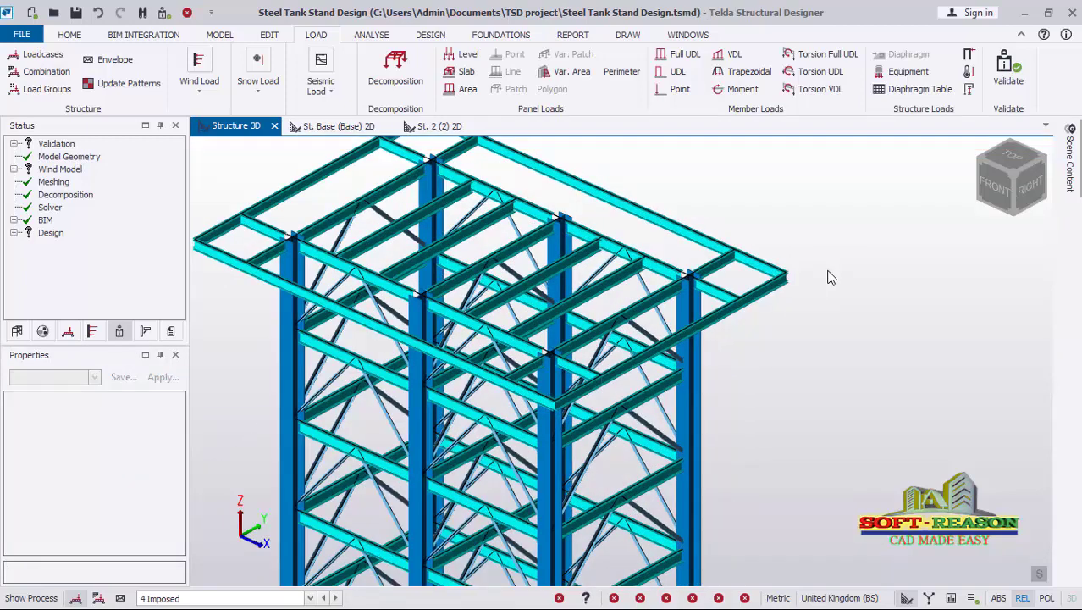
{"action": "scroll", "coordinate": [728, 397], "scroll_direction": "down", "scroll_amount": 3}
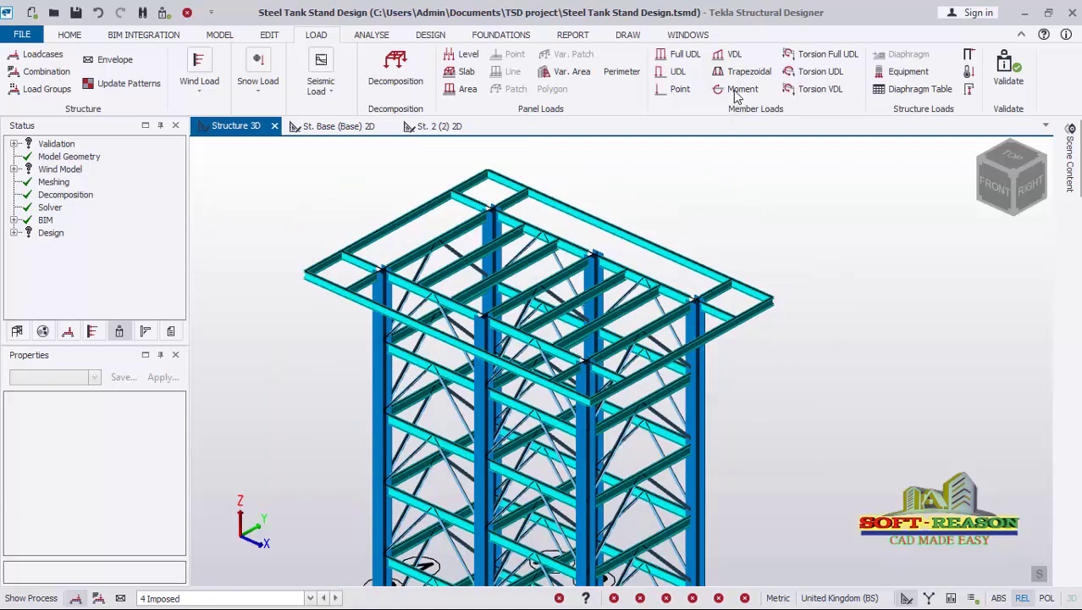
Draw a roof panel at 9 m through the four column-top corners of the top frame
{"action": "scroll", "coordinate": [703, 102], "scroll_direction": "up", "scroll_amount": 2}
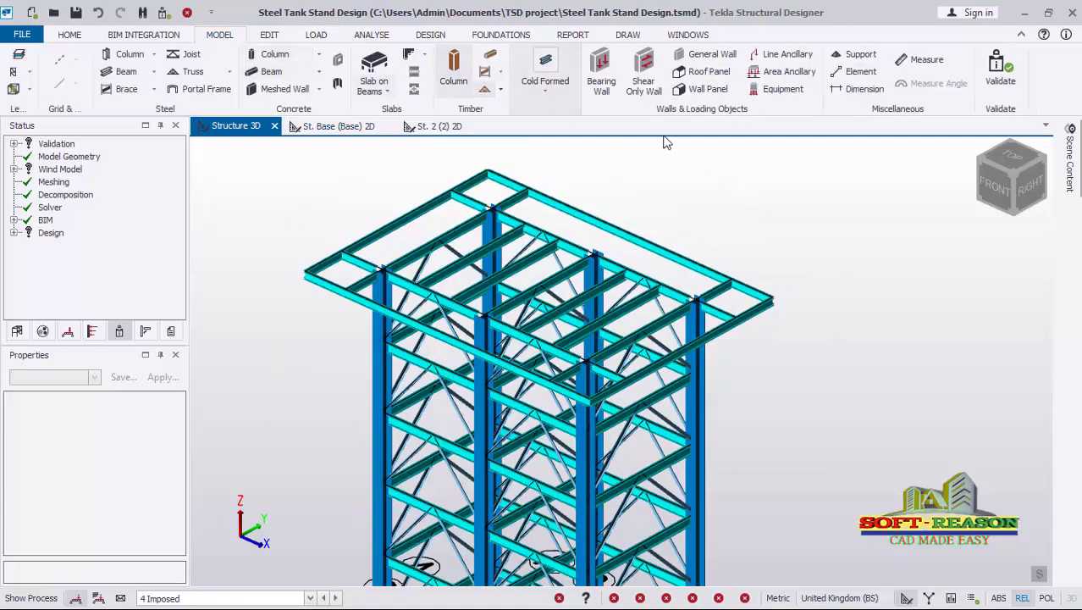
{"action": "left_click", "coordinate": [703, 71]}
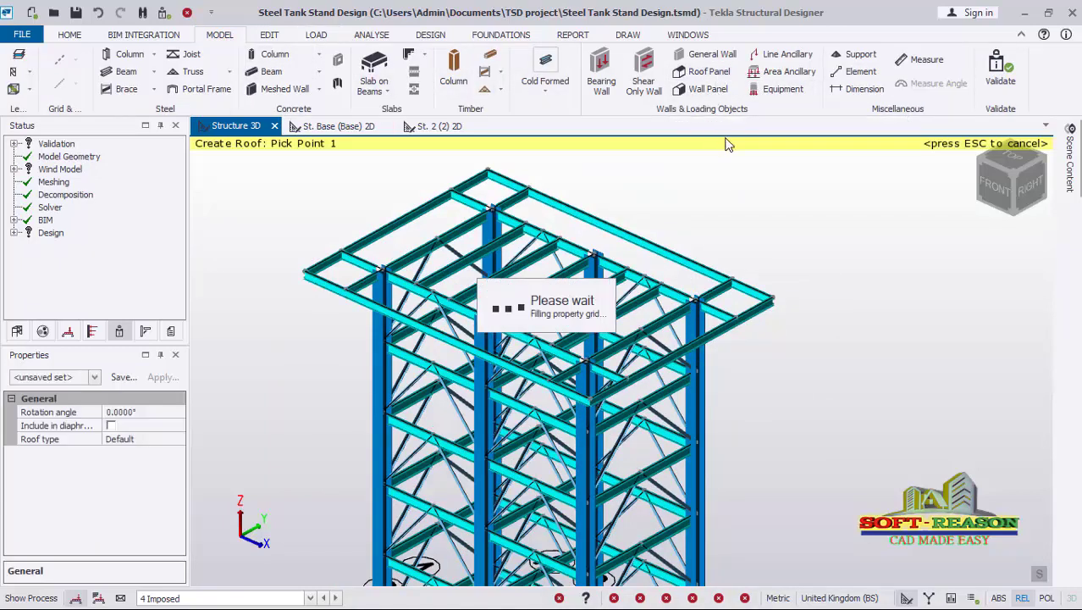
{"action": "scroll", "coordinate": [487, 222], "scroll_direction": "up", "scroll_amount": 3}
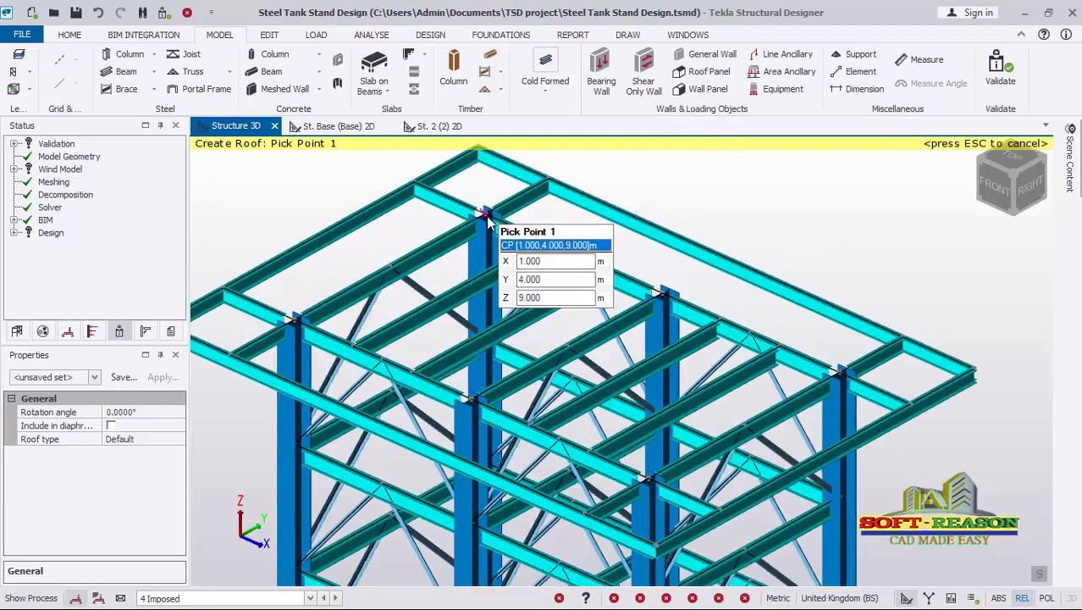
{"action": "left_click", "coordinate": [487, 219]}
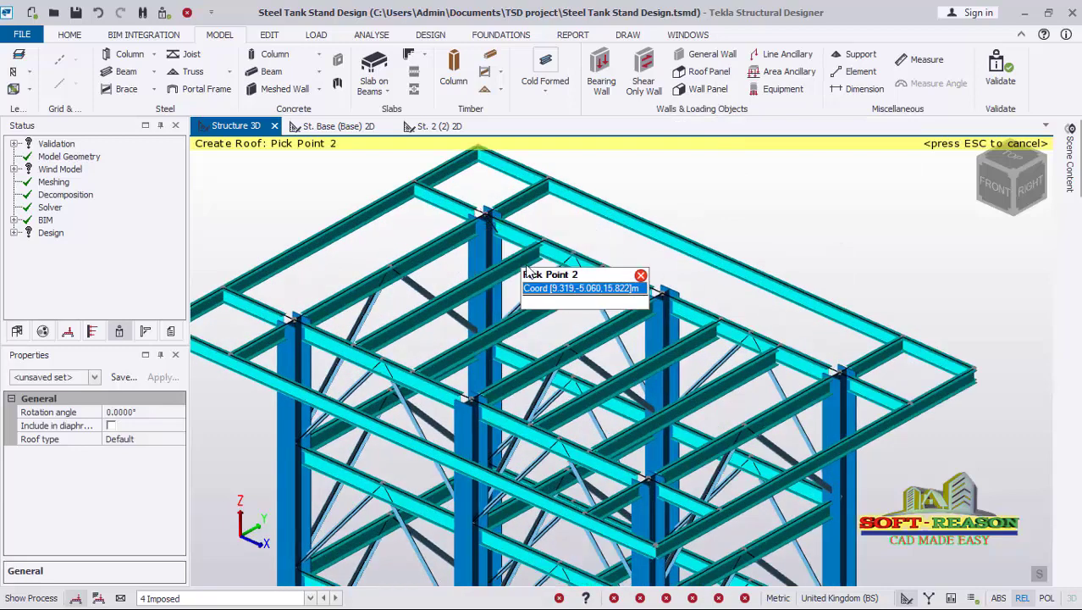
{"action": "left_click", "coordinate": [843, 372]}
{"action": "left_click", "coordinate": [648, 476]}
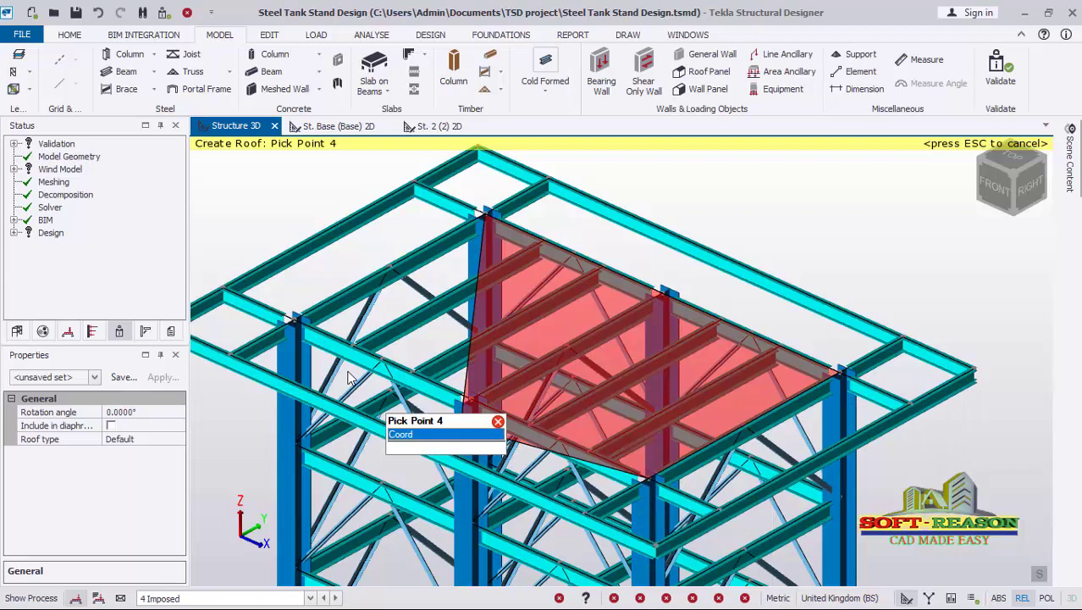
{"action": "left_click", "coordinate": [292, 320]}
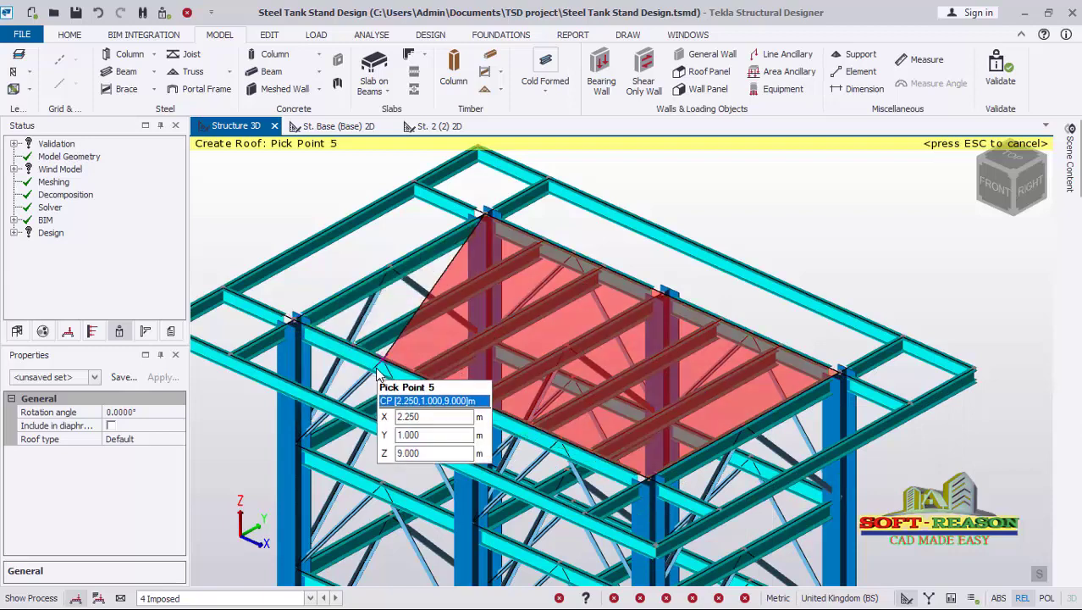
{"action": "left_click", "coordinate": [294, 322]}
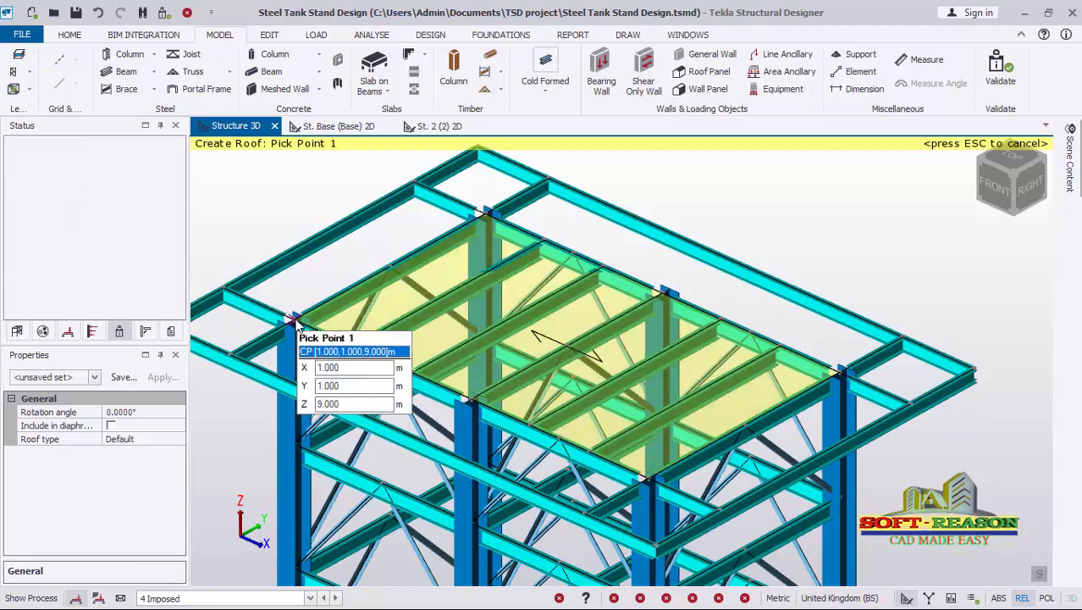
{"action": "scroll", "coordinate": [504, 314], "scroll_direction": "down", "scroll_amount": 4}
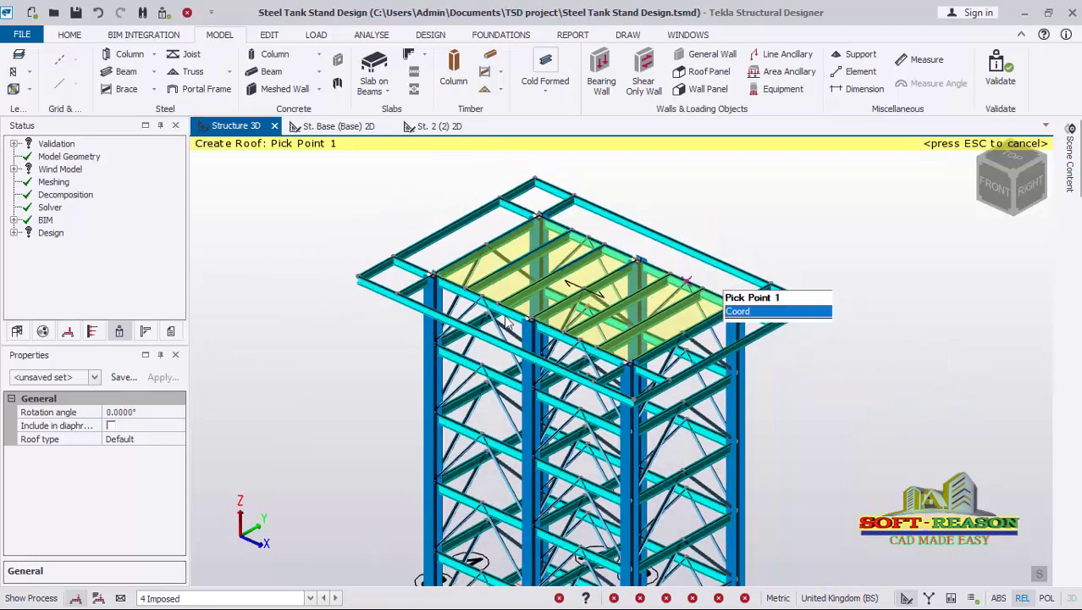
{"action": "key", "text": "ctrl+2"}
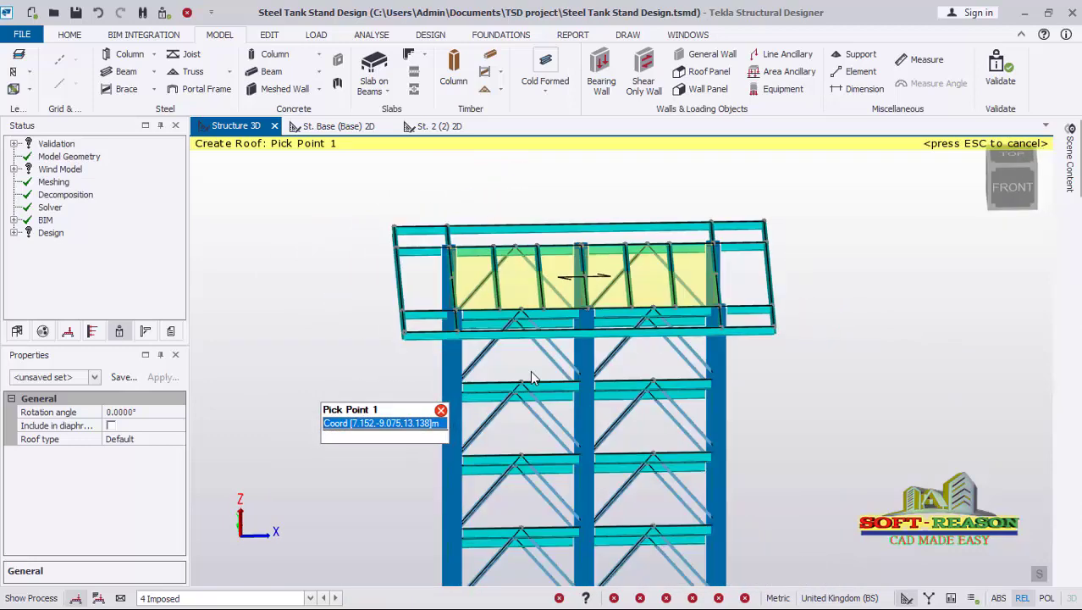
{"action": "key", "text": "Escape"}
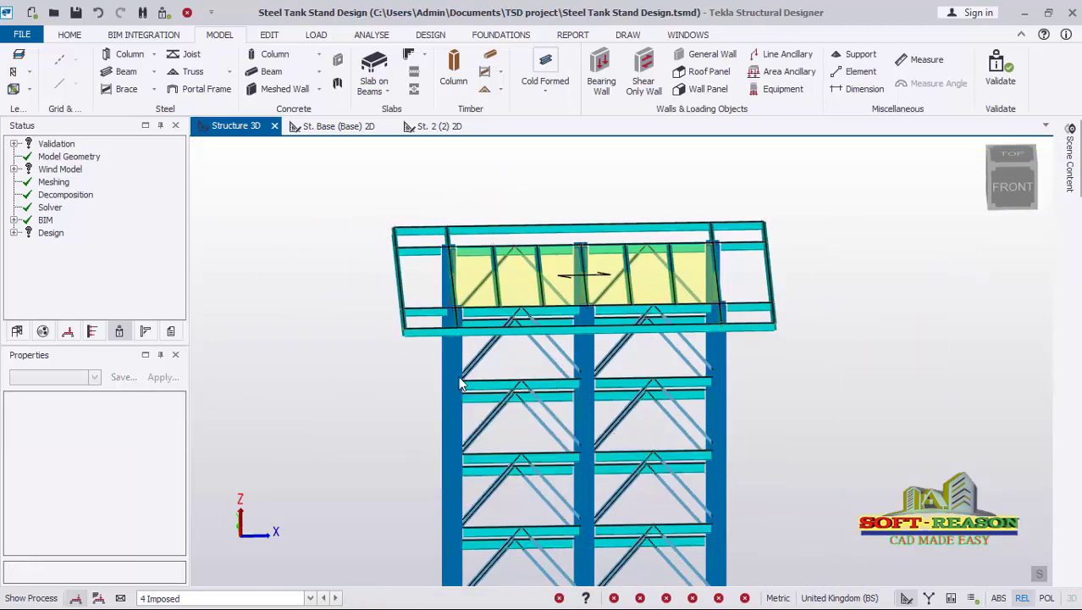
Place a 25 kN/m² area load in loadcase 4 Imposed on the roof panel
{"action": "left_click", "coordinate": [239, 603]}
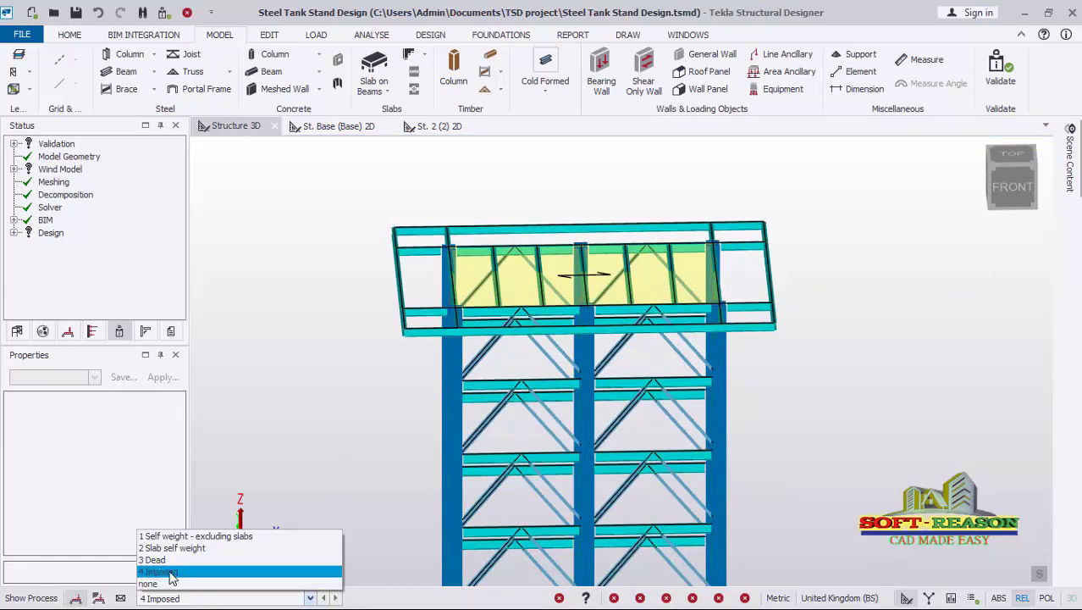
{"action": "left_click", "coordinate": [212, 570]}
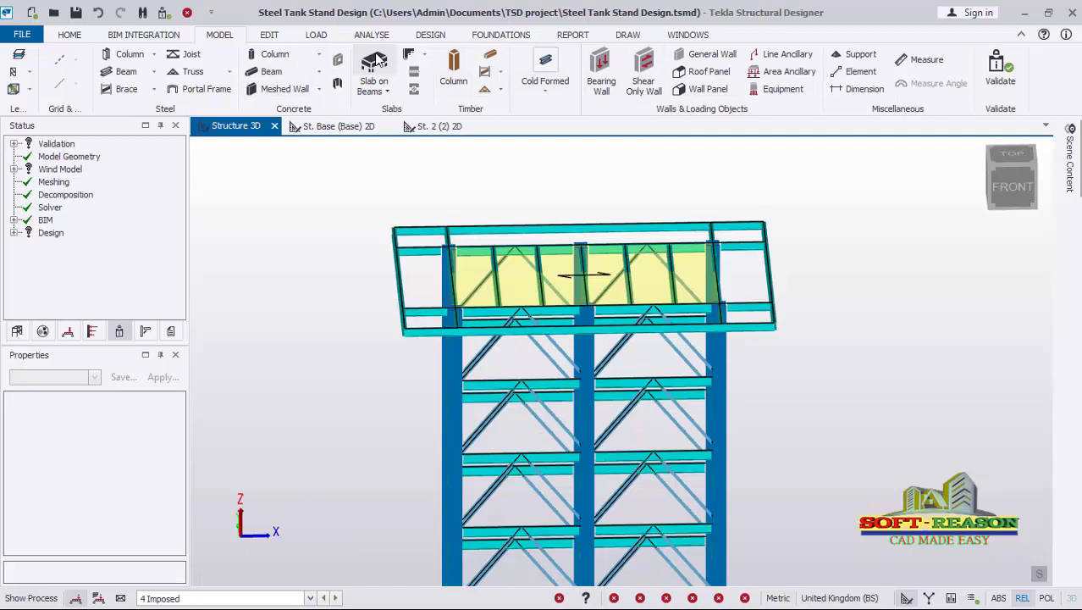
{"action": "left_click", "coordinate": [316, 35]}
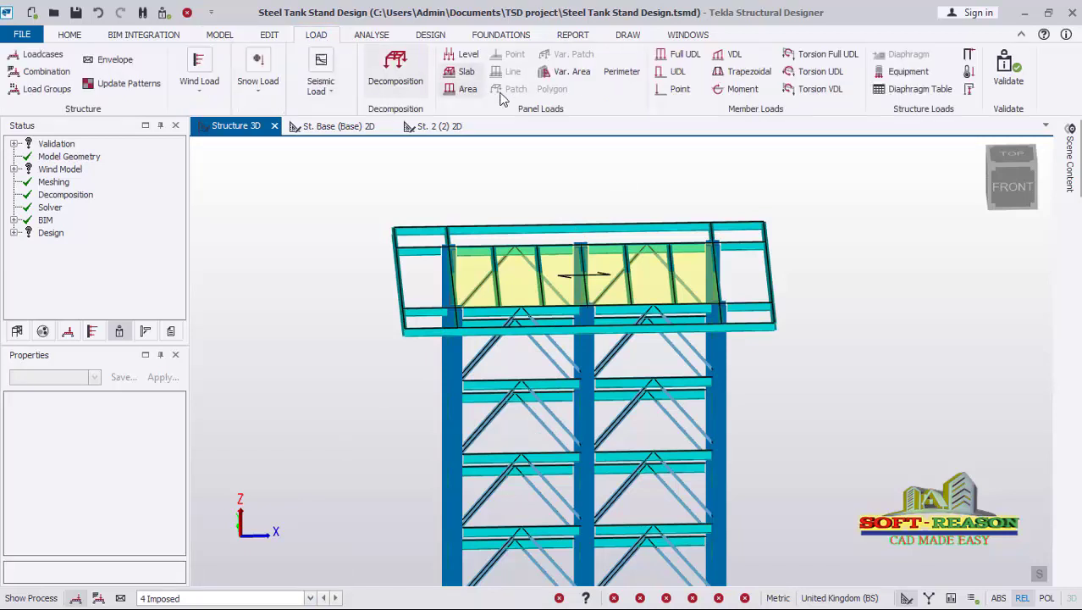
{"action": "left_click", "coordinate": [464, 88]}
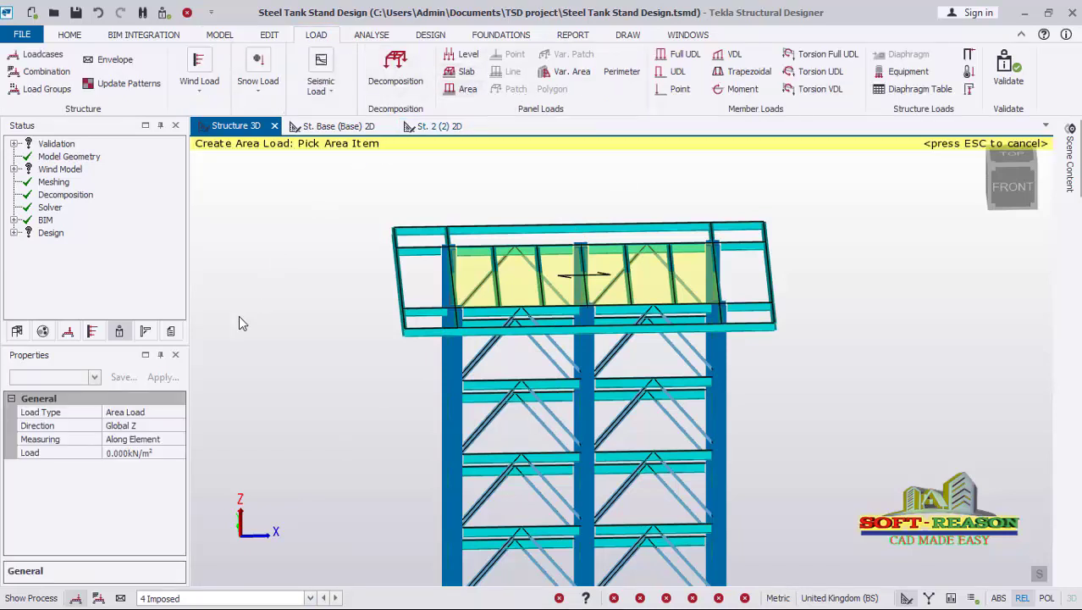
{"action": "left_click", "coordinate": [158, 452]}
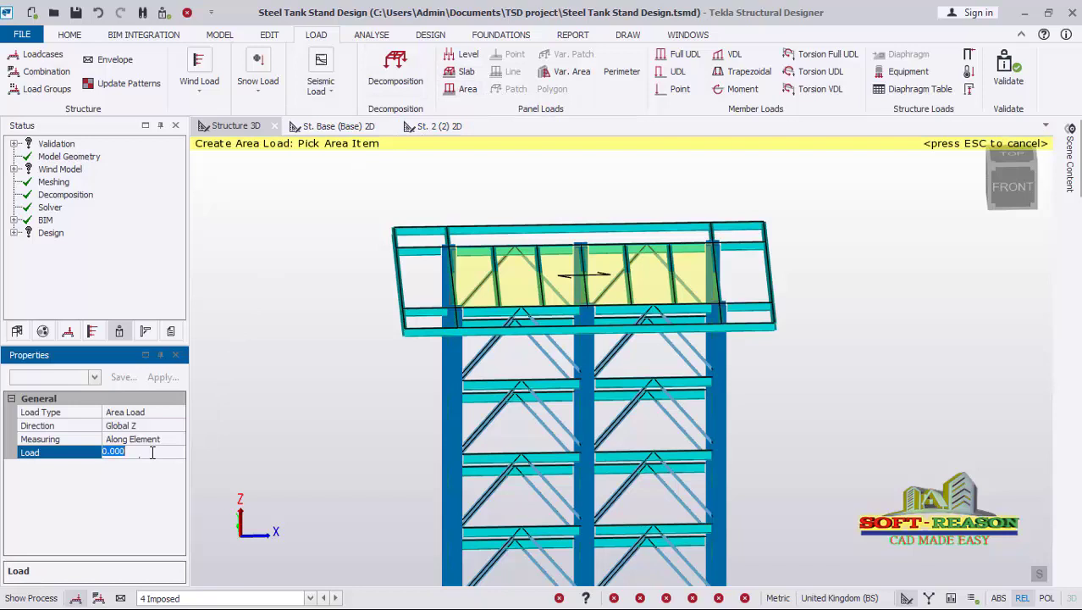
{"action": "type", "text": "25"}
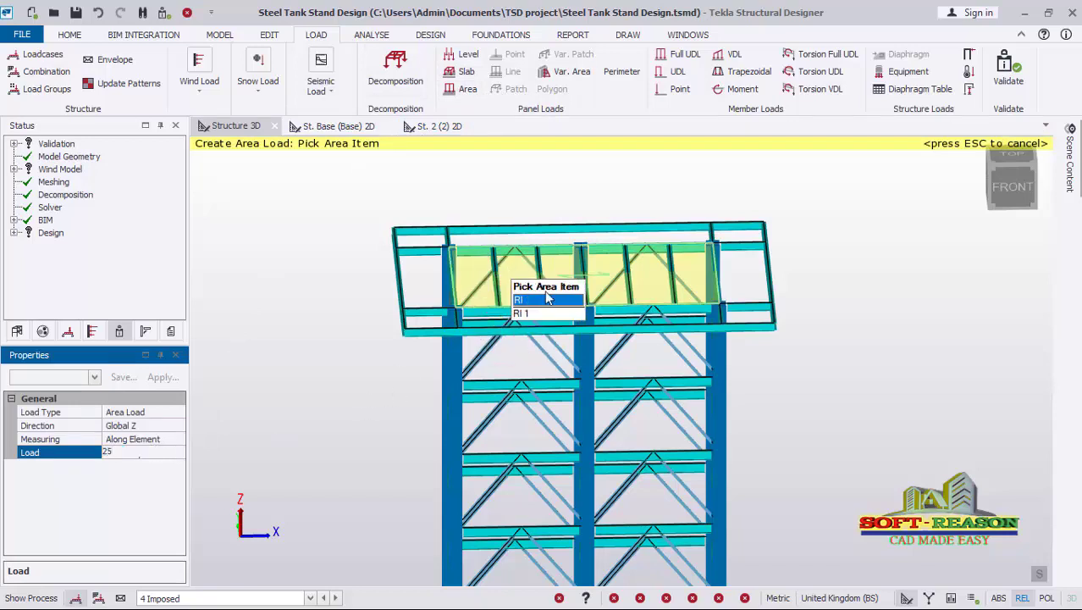
{"action": "left_click", "coordinate": [687, 275]}
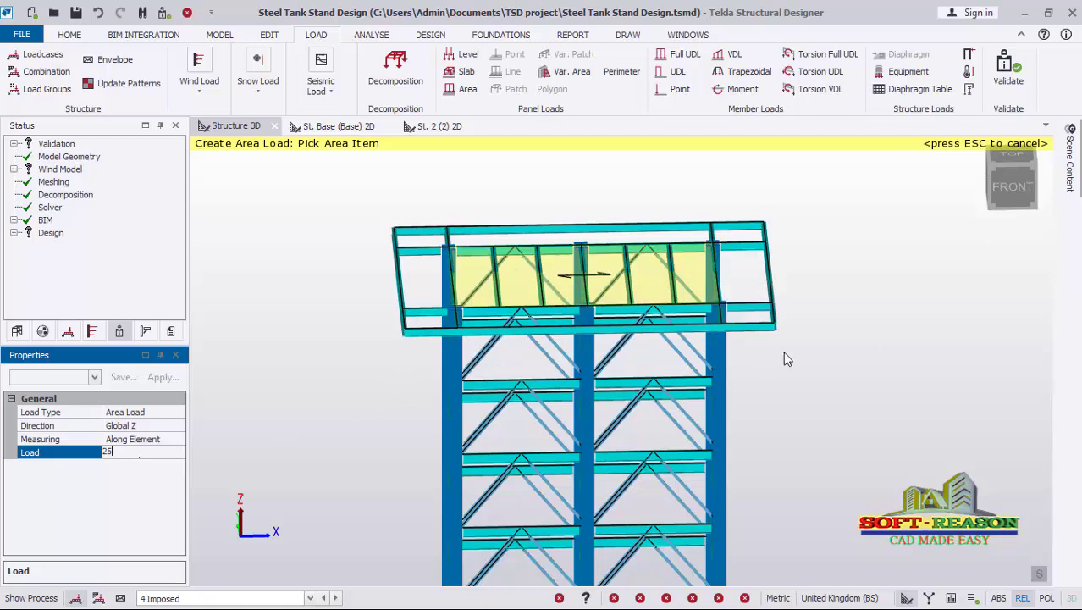
{"action": "left_click", "coordinate": [168, 441]}
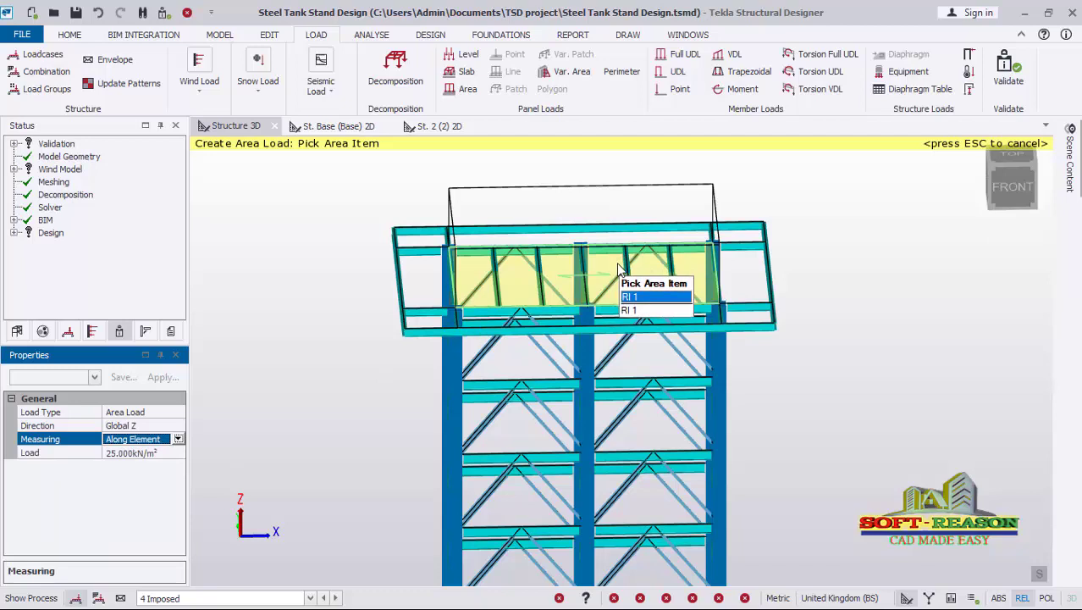
{"action": "left_click", "coordinate": [618, 270]}
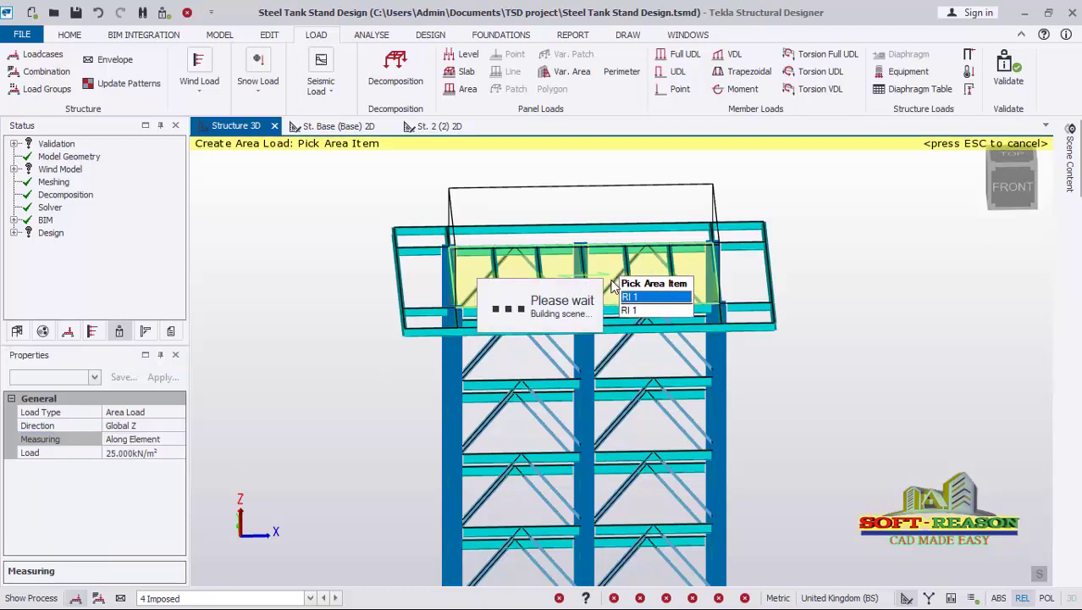
{"action": "middle_click_drag", "start_coordinate": [827, 365], "coordinate": [555, 336]}
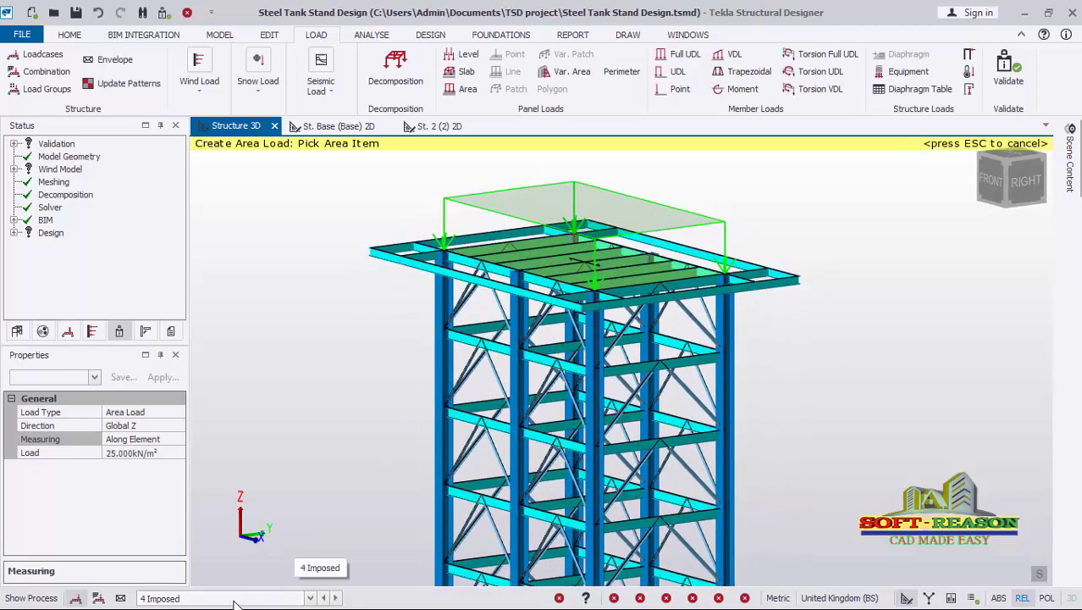
Switch to loadcase 3 Dead and apply a 1.700 kN/m² area load to the roof panel
{"action": "left_click", "coordinate": [275, 602]}
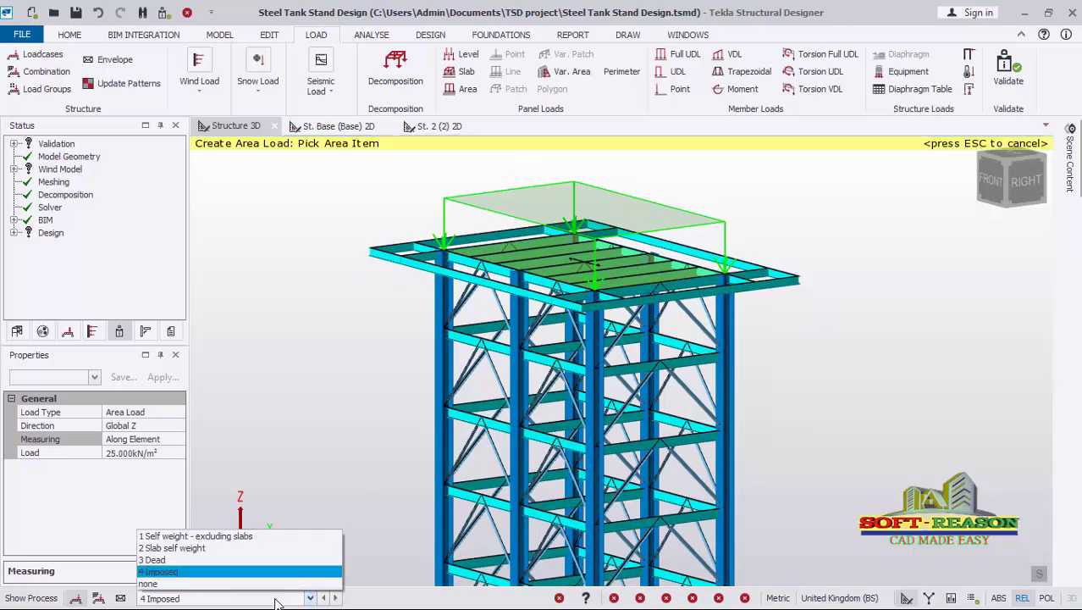
{"action": "left_click", "coordinate": [192, 561]}
{"action": "left_click", "coordinate": [64, 453]}
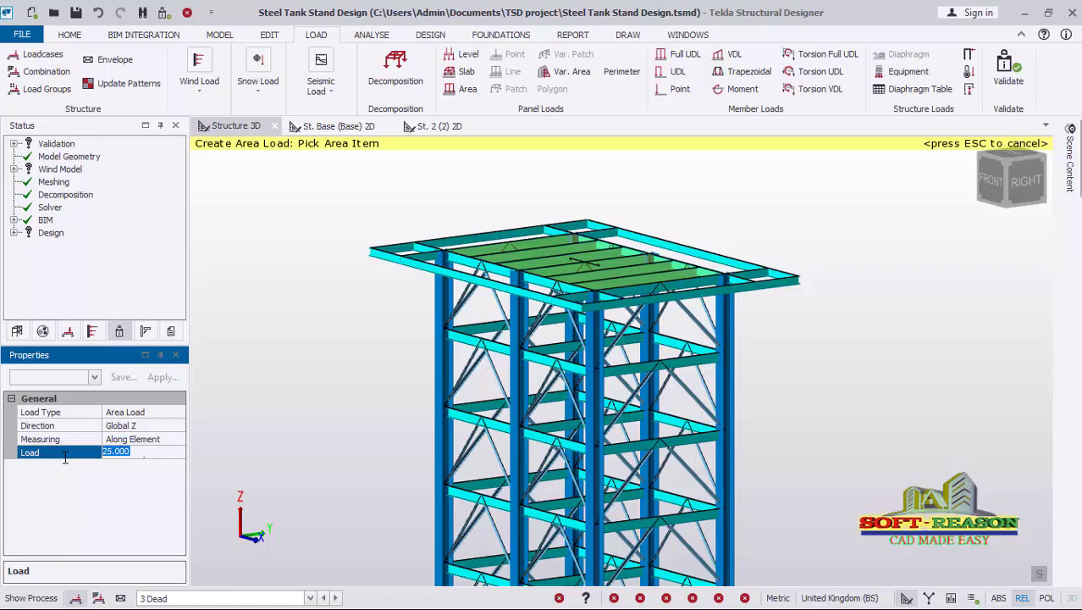
{"action": "type", "text": "1.7"}
{"action": "mouse_move", "coordinate": [570, 273]}
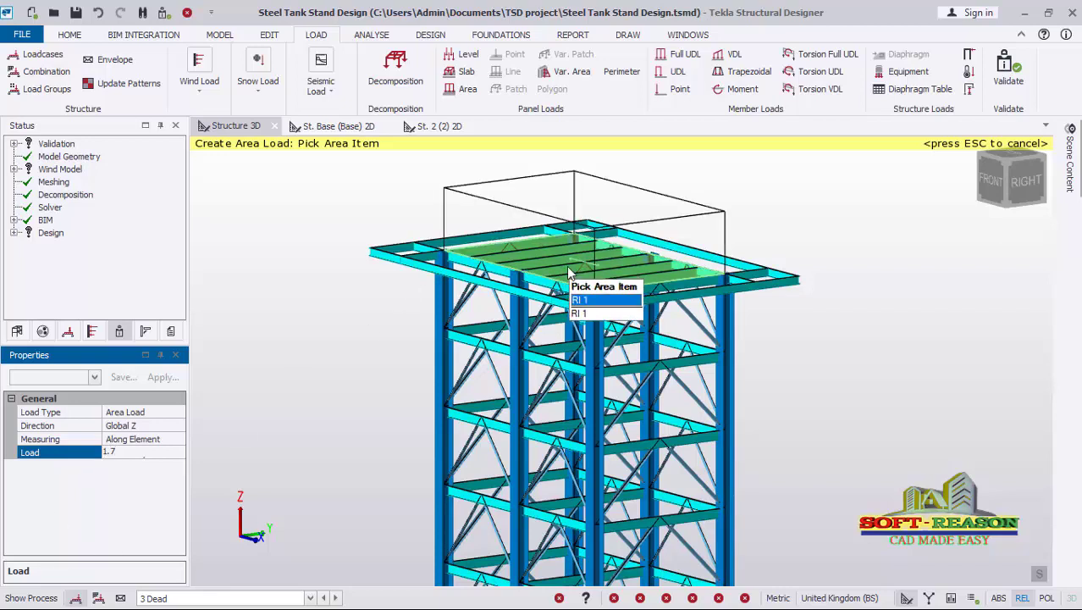
{"action": "left_click", "coordinate": [569, 273]}
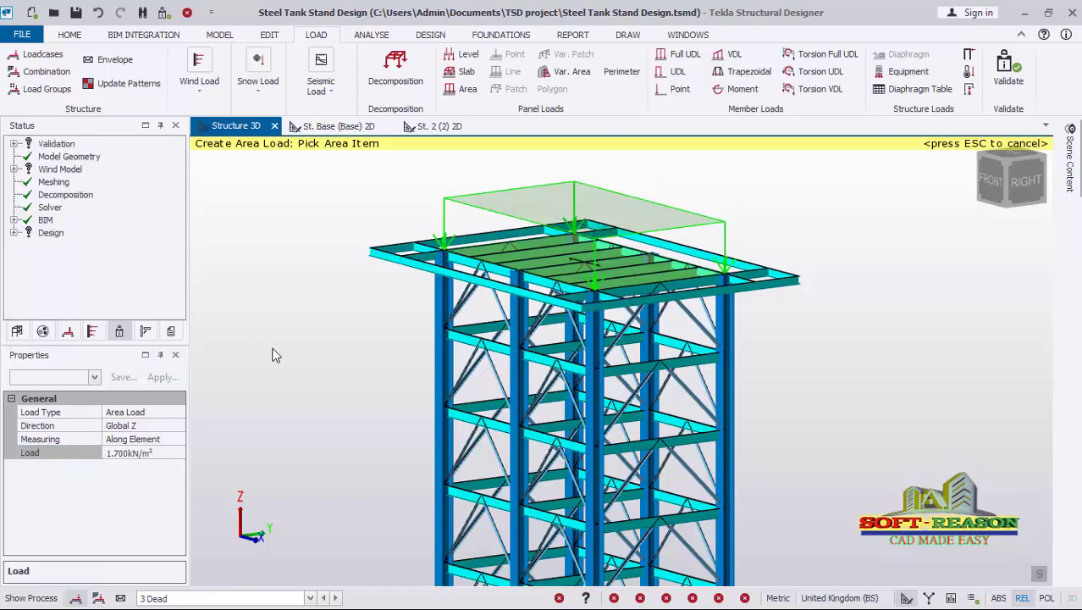
{"action": "mouse_move", "coordinate": [301, 336]}
{"action": "middle_mouse_down"}
{"action": "mouse_move", "coordinate": [318, 350]}
{"action": "mouse_move", "coordinate": [509, 363]}
{"action": "mouse_move", "coordinate": [747, 335]}
{"action": "mouse_move", "coordinate": [713, 382]}
{"action": "mouse_move", "coordinate": [688, 251]}
{"action": "mouse_move", "coordinate": [762, 222]}
{"action": "middle_mouse_up"}
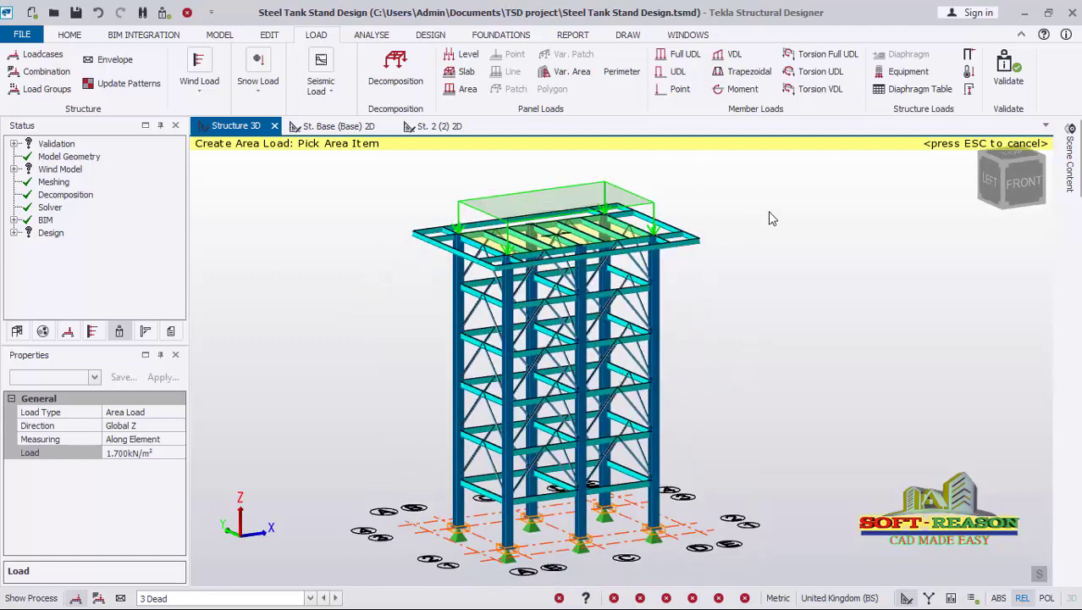
End the area load placement command
{"action": "key", "text": "Escape"}
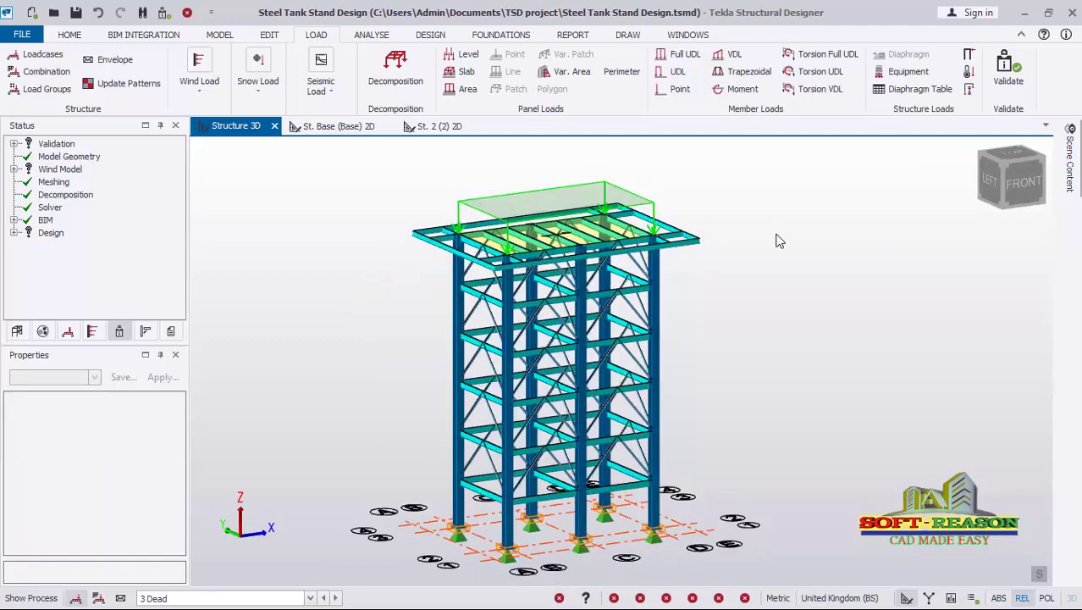
{"action": "scroll", "coordinate": [682, 279], "scroll_direction": "up", "scroll_amount": 3}
{"action": "scroll", "coordinate": [741, 254], "scroll_direction": "down", "scroll_amount": 2}
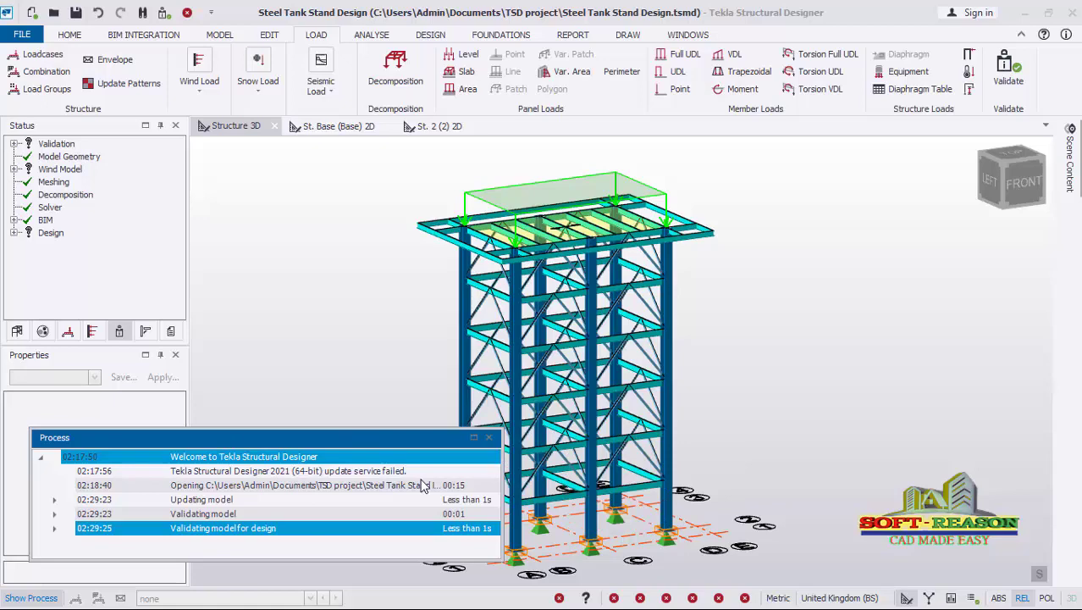
Close the process log and show the model's Structure tree
{"action": "left_click", "coordinate": [489, 438]}
{"action": "left_click", "coordinate": [16, 330]}
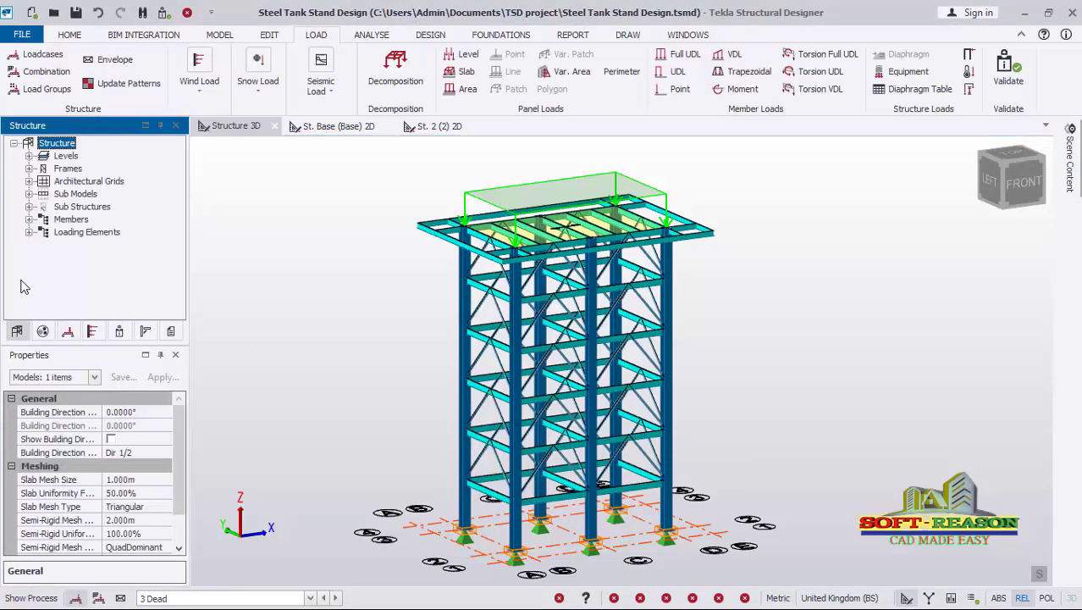
{"action": "scroll", "coordinate": [729, 522], "scroll_direction": "up", "scroll_amount": 3}
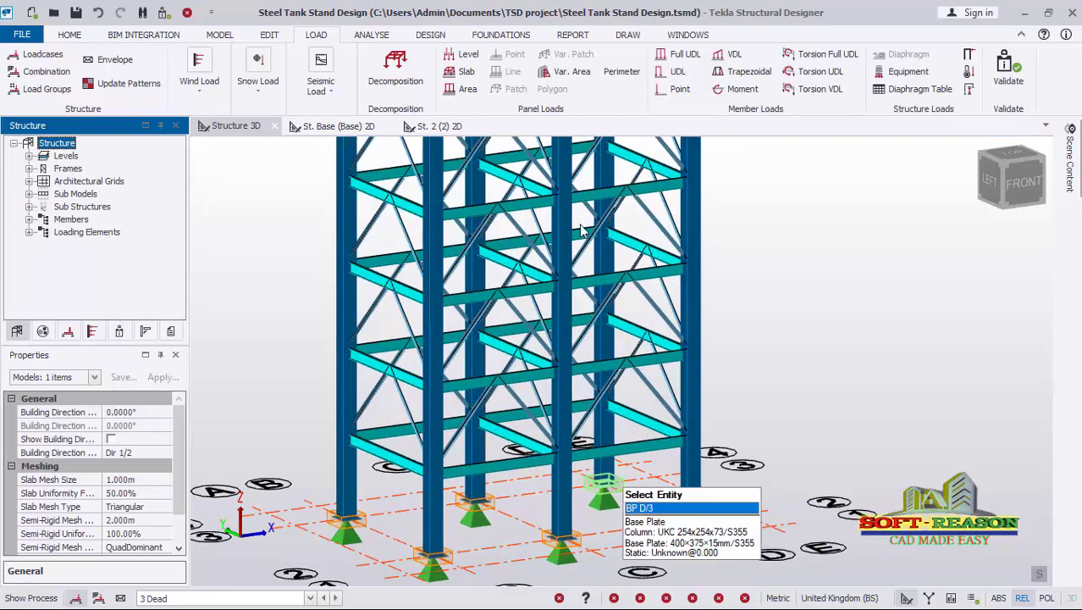
{"action": "scroll", "coordinate": [534, 426], "scroll_direction": "up", "scroll_amount": 4}
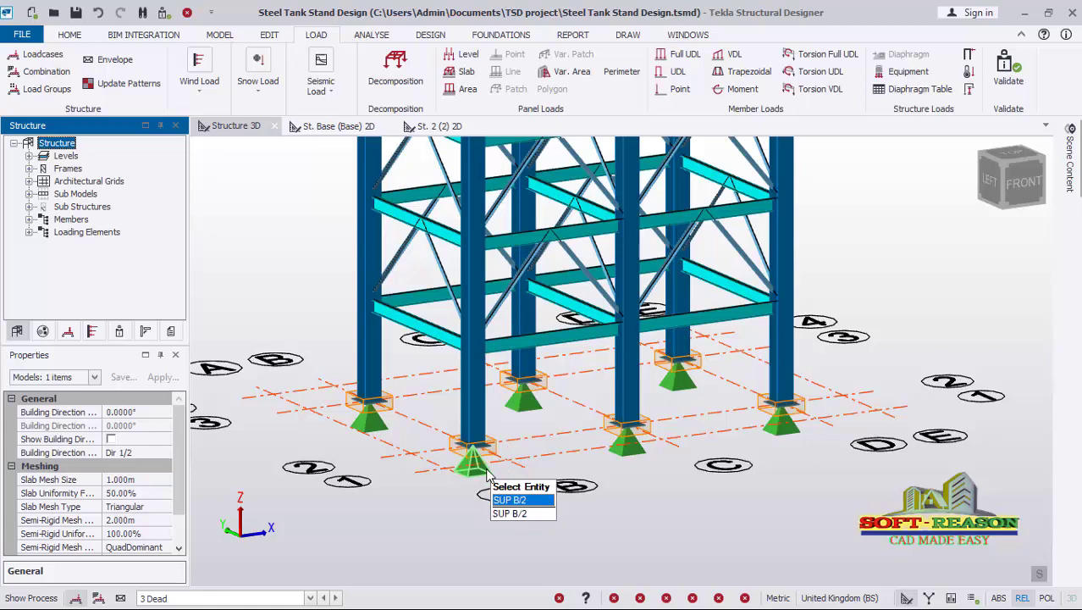
Select all six base supports, from B/2 through D/2
{"action": "left_click", "coordinate": [483, 479]}
{"action": "left_click", "coordinate": [483, 479]}
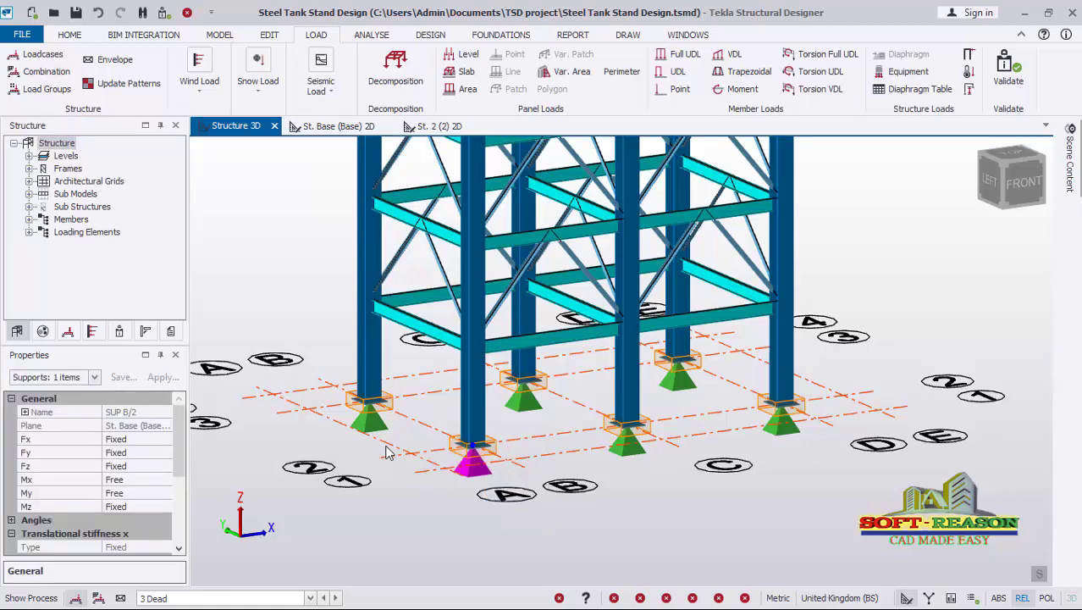
{"action": "left_click", "coordinate": [371, 423]}
{"action": "left_click", "coordinate": [524, 394]}
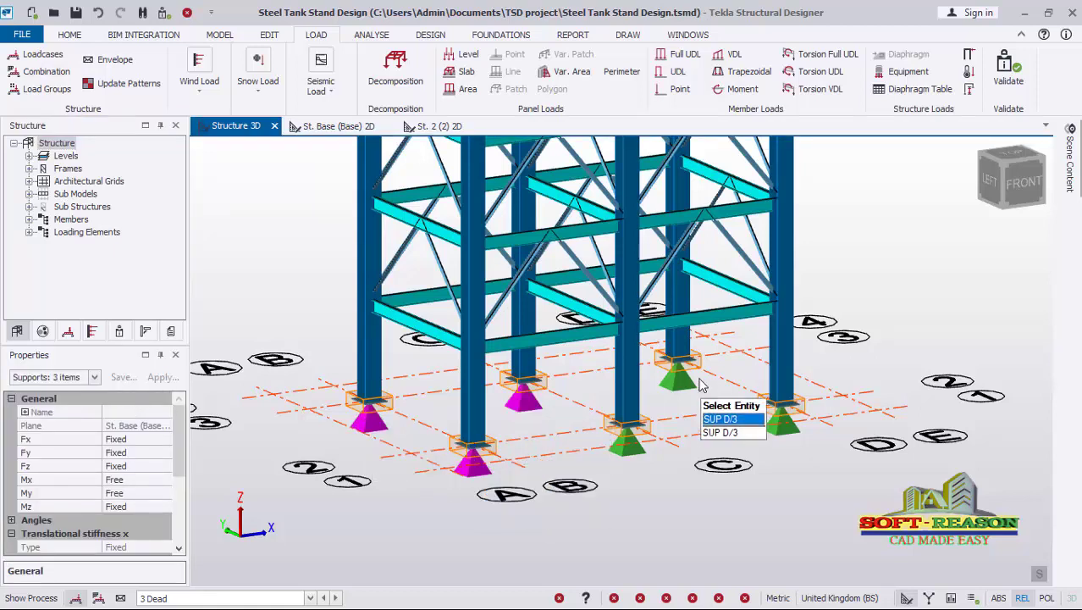
{"action": "left_click", "coordinate": [676, 381]}
{"action": "left_click", "coordinate": [631, 449]}
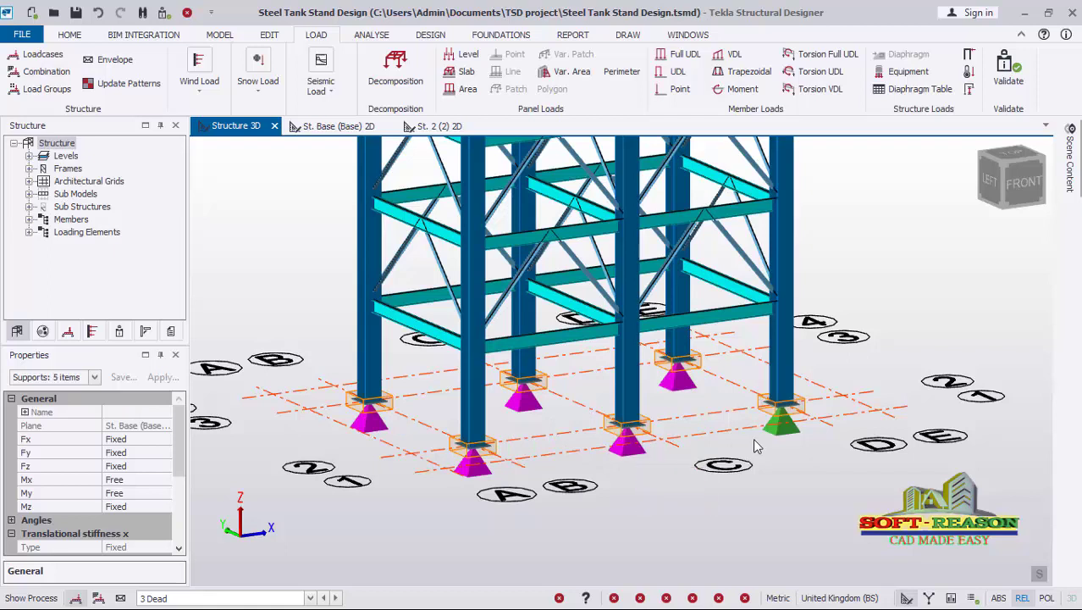
{"action": "left_click", "coordinate": [790, 441]}
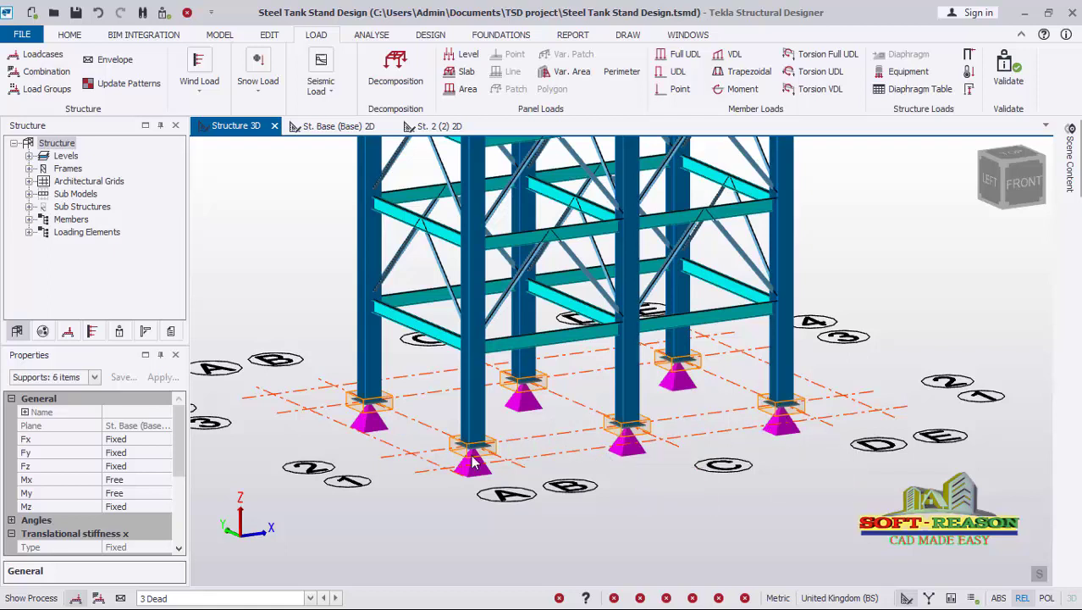
Set the Mx and My rotational restraints of the selected supports to Fixed
{"action": "left_click", "coordinate": [140, 482]}
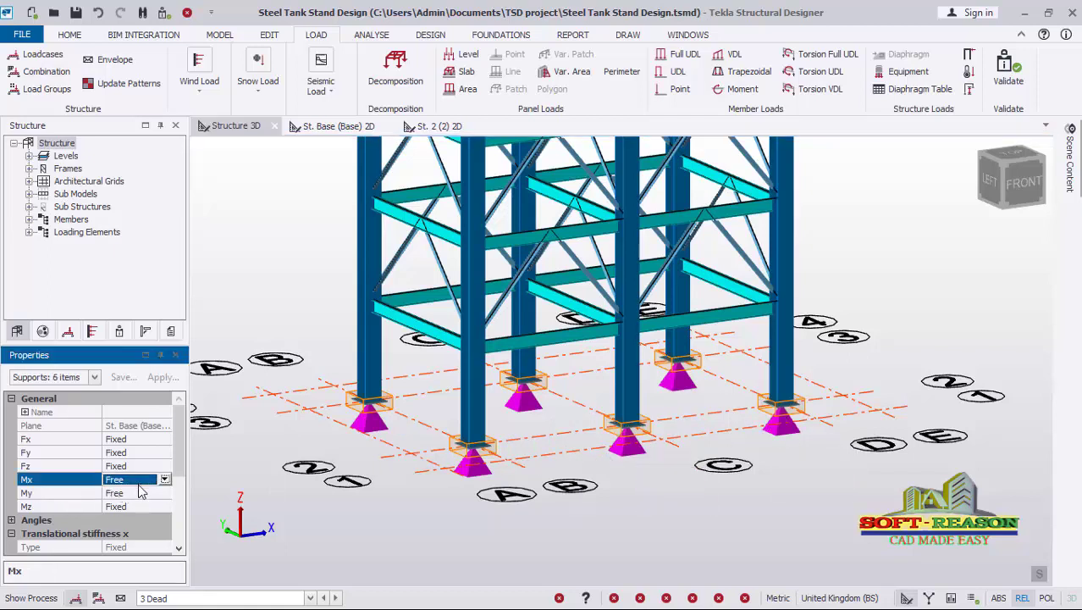
{"action": "left_click", "coordinate": [164, 480]}
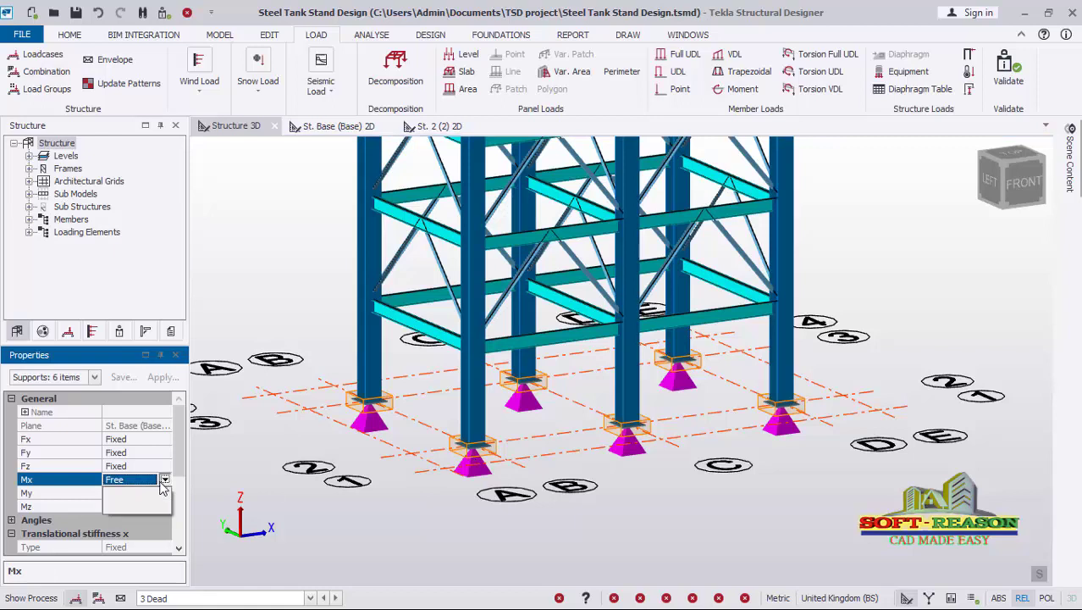
{"action": "left_click", "coordinate": [127, 501]}
{"action": "left_click", "coordinate": [165, 494]}
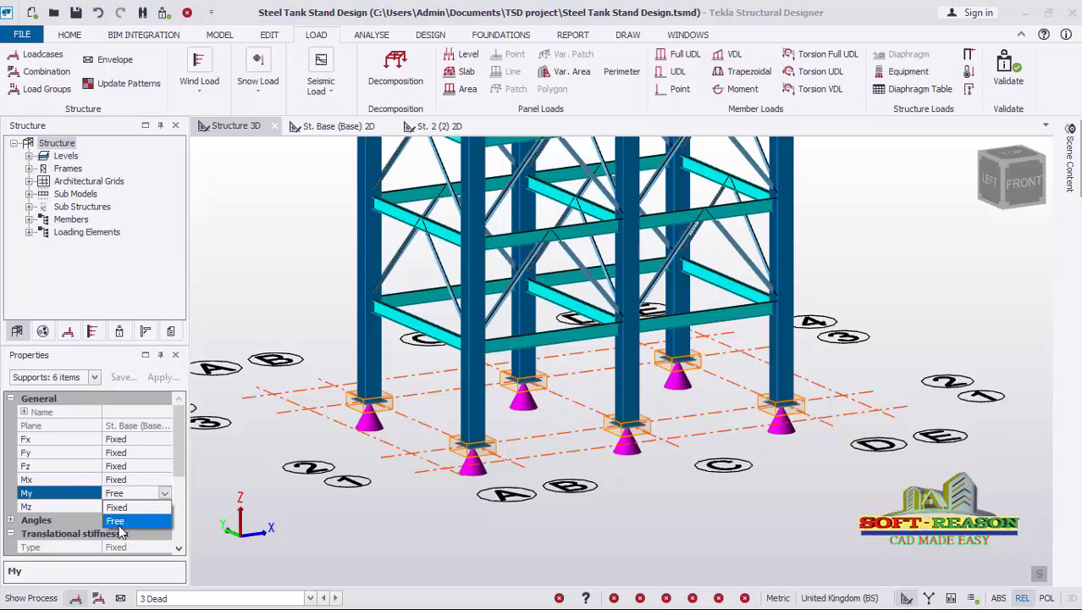
{"action": "left_click", "coordinate": [118, 508]}
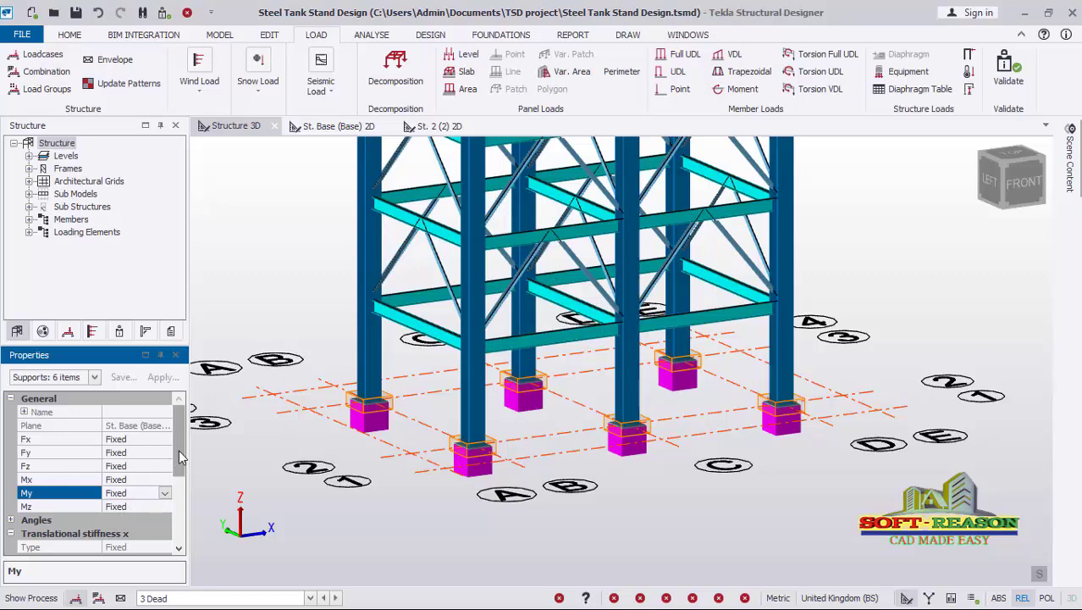
{"action": "left_click_drag", "start_coordinate": [179, 458], "coordinate": [180, 471]}
{"action": "scroll", "coordinate": [185, 459], "scroll_direction": "up", "scroll_amount": 1}
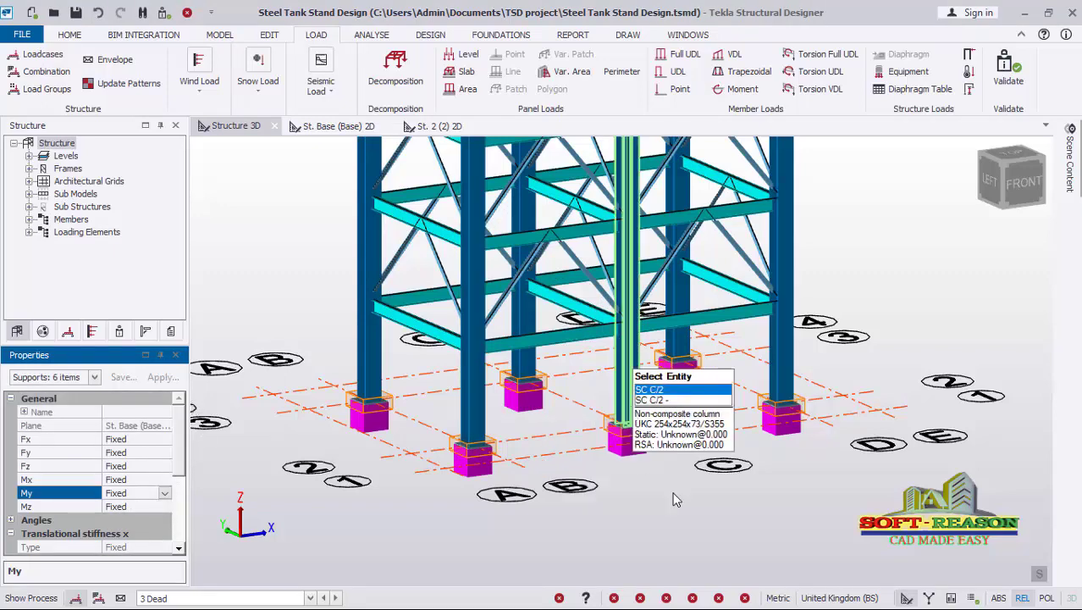
Save the model with the updated fully fixed supports
{"action": "left_click", "coordinate": [463, 480]}
{"action": "scroll", "coordinate": [462, 480], "scroll_direction": "down", "scroll_amount": 5}
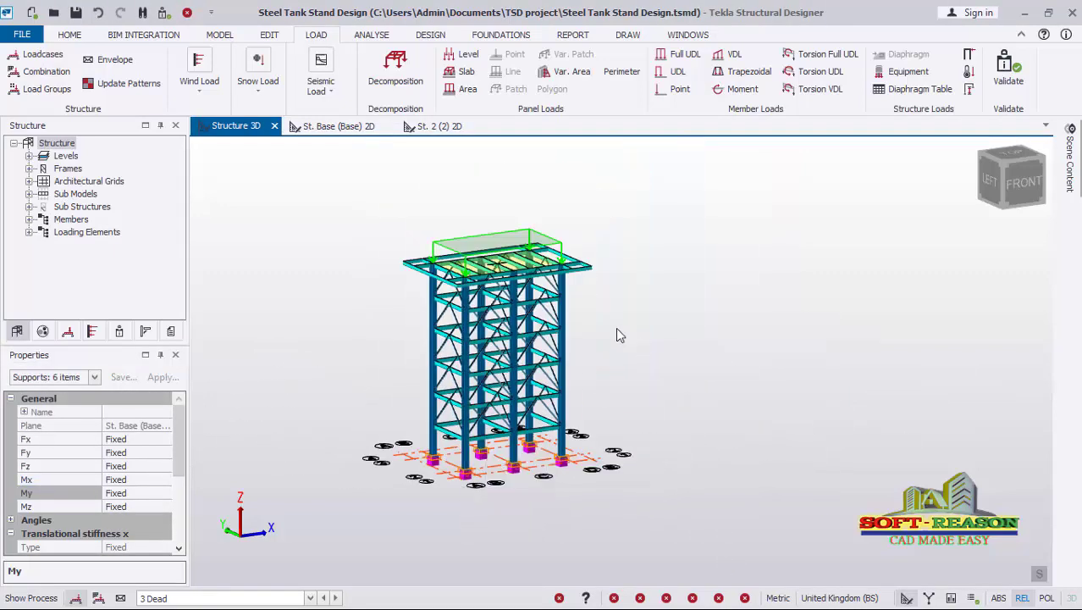
{"action": "left_click", "coordinate": [75, 13]}
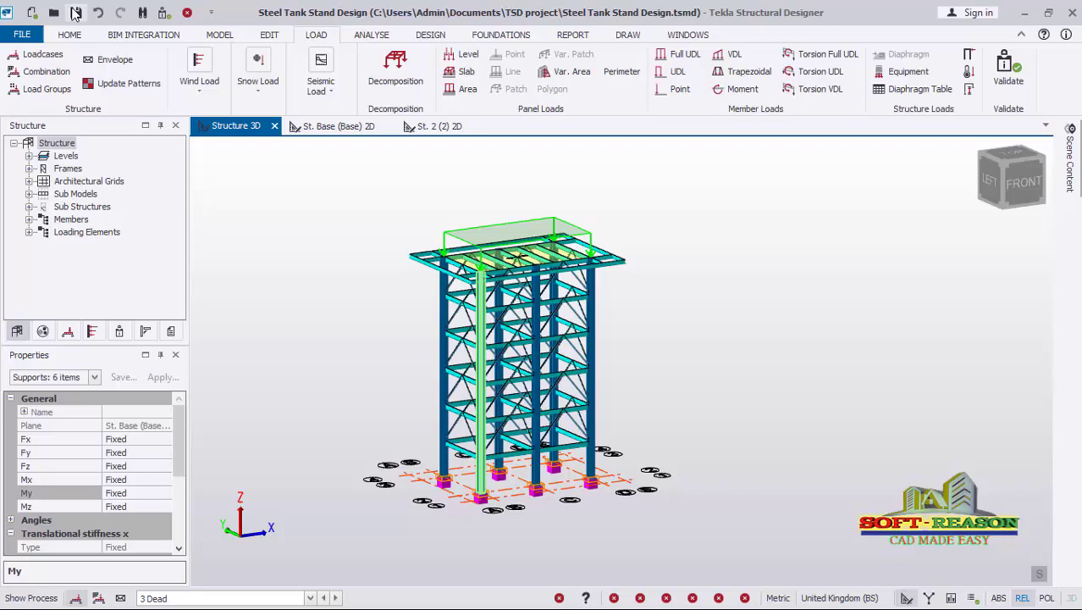
Zoom and orbit the tank stand from a front elevation back to an isometric view
{"action": "scroll", "coordinate": [625, 215], "scroll_direction": "up", "scroll_amount": 2}
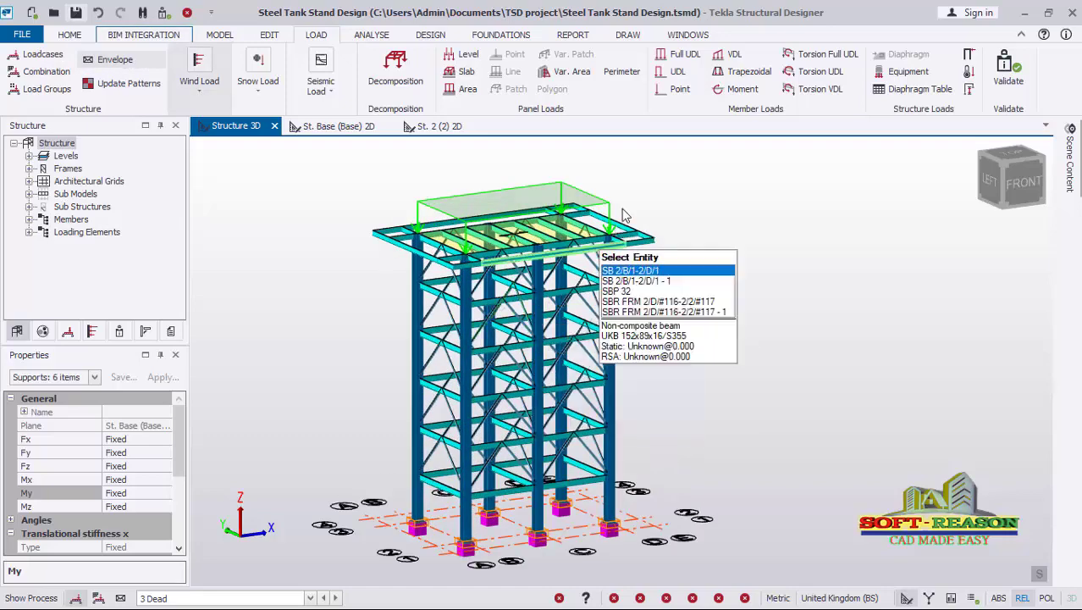
{"action": "scroll", "coordinate": [624, 215], "scroll_direction": "down", "scroll_amount": 2}
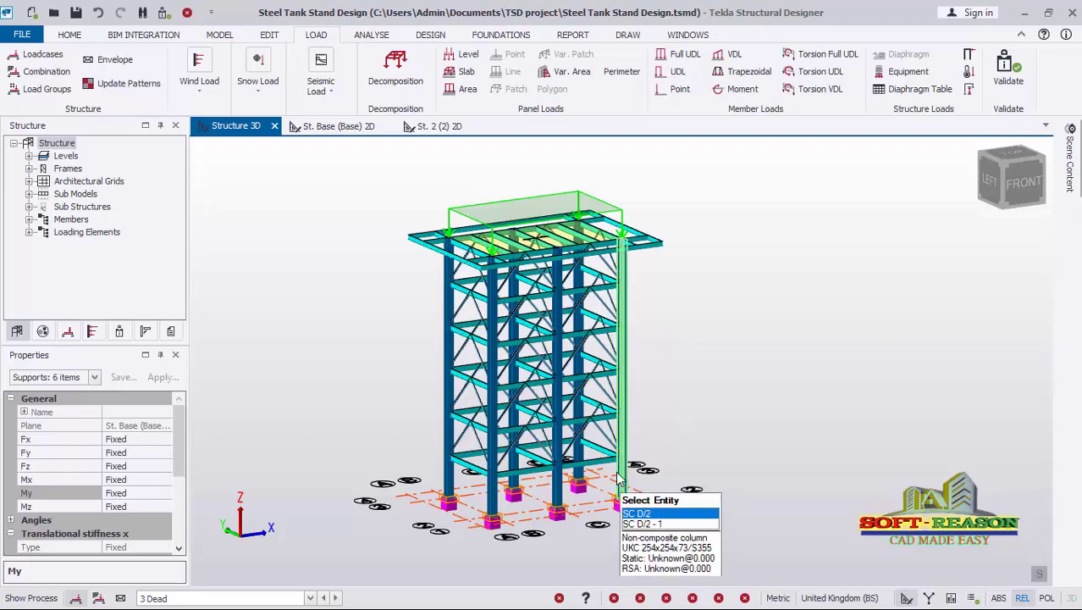
{"action": "scroll", "coordinate": [657, 449], "scroll_direction": "up", "scroll_amount": 5}
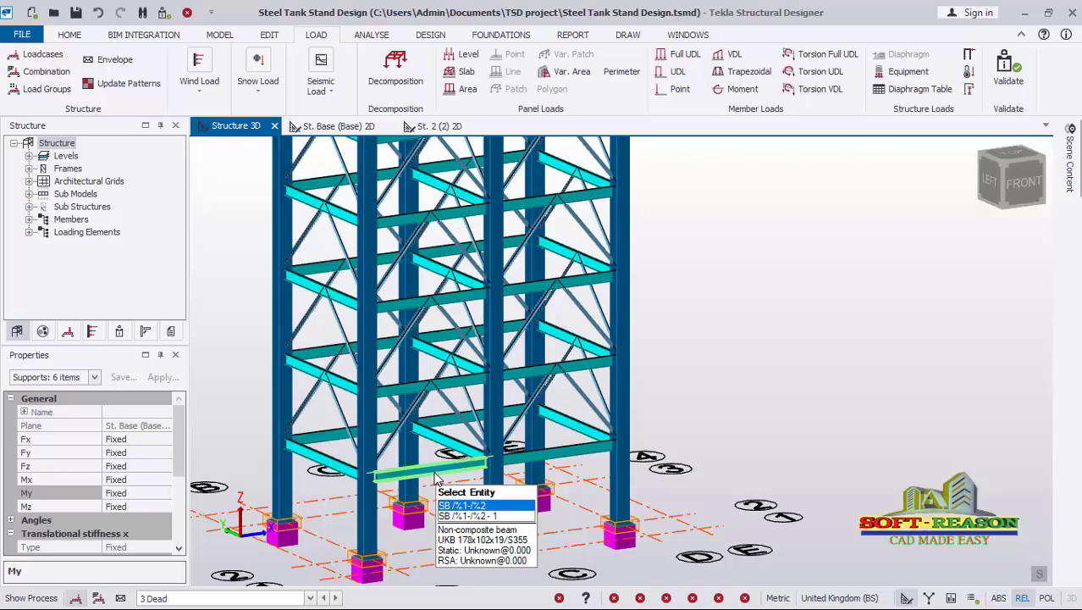
{"action": "scroll", "coordinate": [423, 443], "scroll_direction": "down", "scroll_amount": 5}
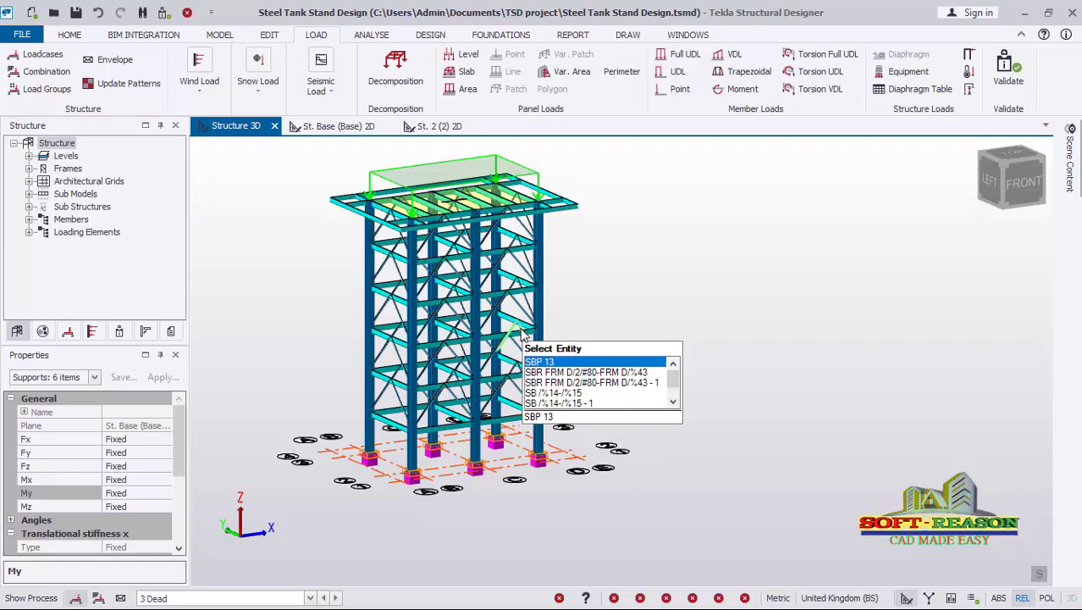
{"action": "scroll", "coordinate": [522, 334], "scroll_direction": "up", "scroll_amount": 1}
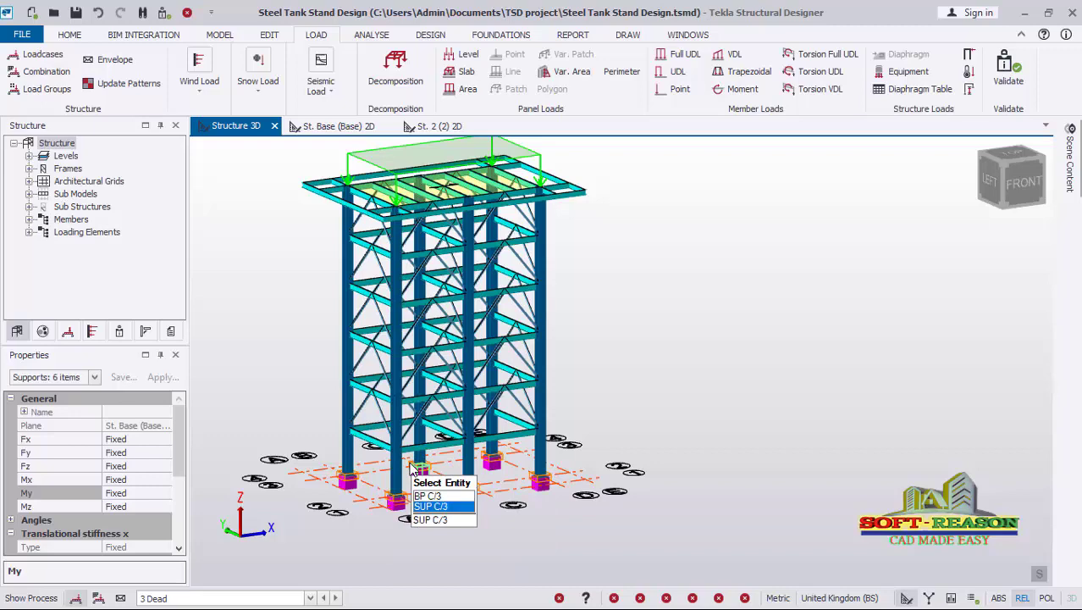
{"action": "scroll", "coordinate": [352, 498], "scroll_direction": "down", "scroll_amount": 1}
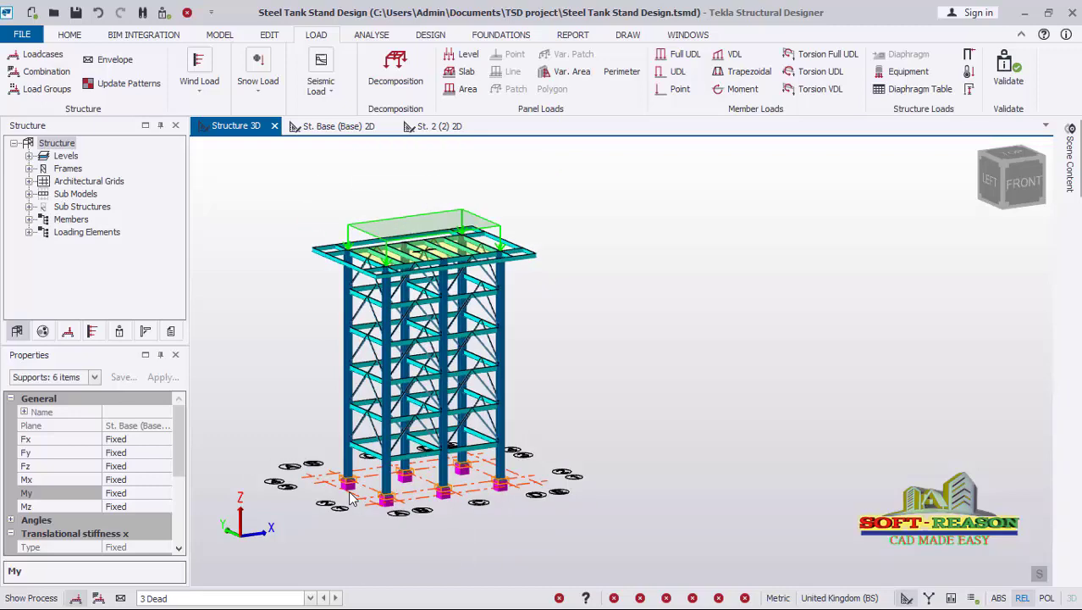
{"action": "middle_click_drag", "start_coordinate": [551, 398], "coordinate": [475, 377]}
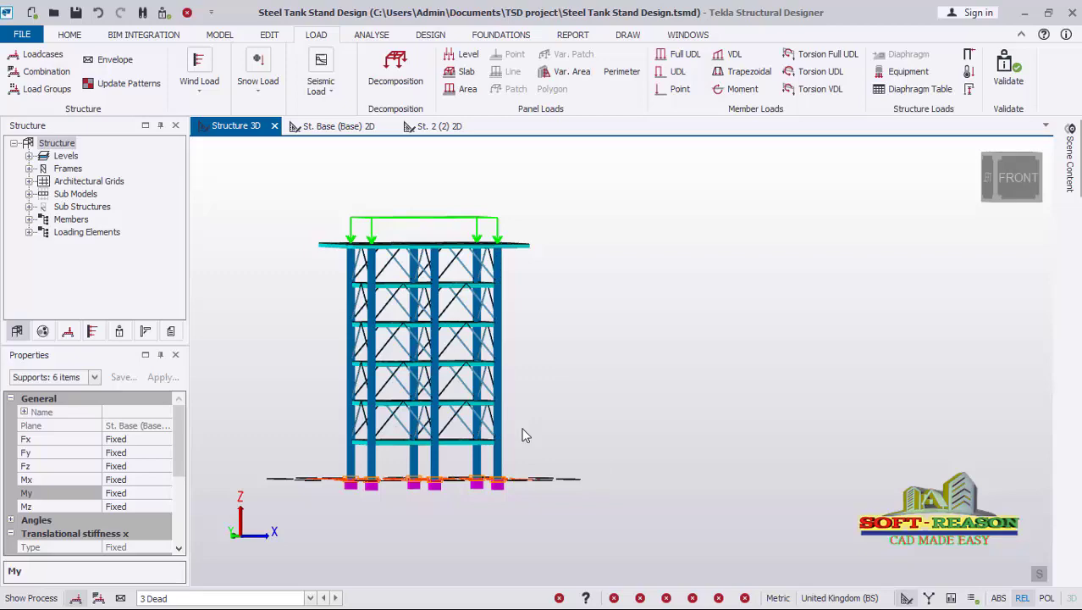
{"action": "middle_click_drag", "start_coordinate": [520, 436], "coordinate": [500, 462]}
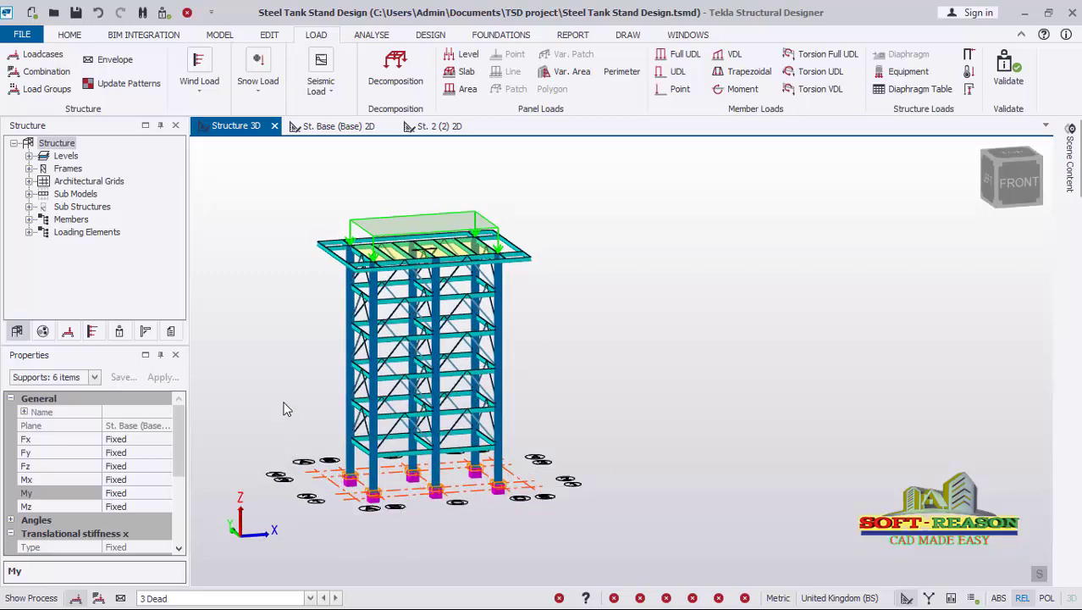
Run Design Steel (Static) from the Design tab to analyse and design the steel members
{"action": "left_click", "coordinate": [430, 35]}
{"action": "mouse_move", "coordinate": [479, 254]}
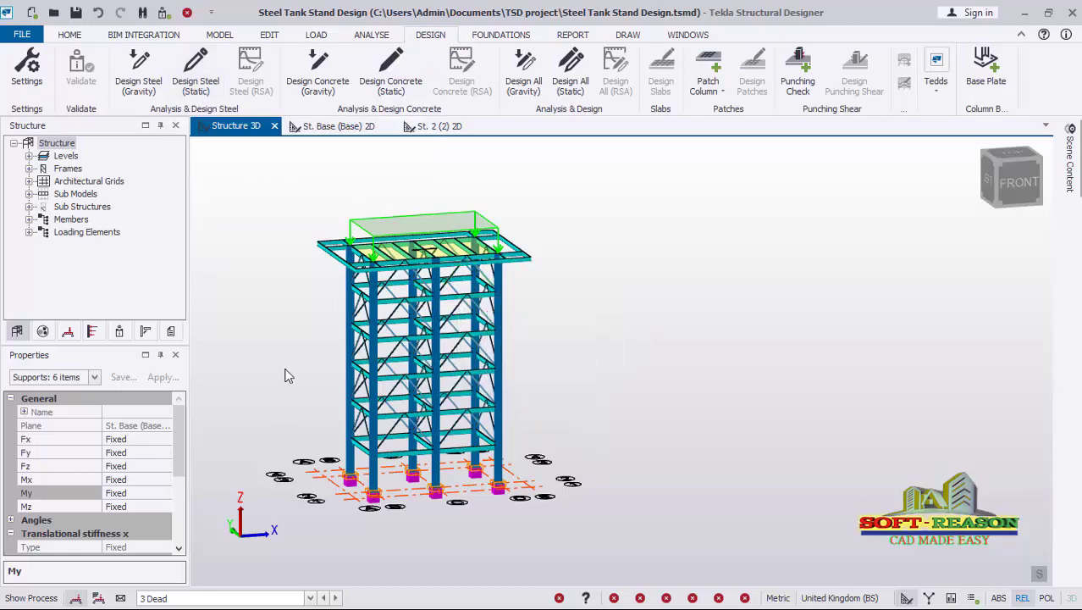
{"action": "scroll", "coordinate": [250, 318], "scroll_direction": "up", "scroll_amount": 3}
{"action": "scroll", "coordinate": [683, 385], "scroll_direction": "down", "scroll_amount": 2}
{"action": "middle_click_drag", "start_coordinate": [683, 385], "coordinate": [706, 414]}
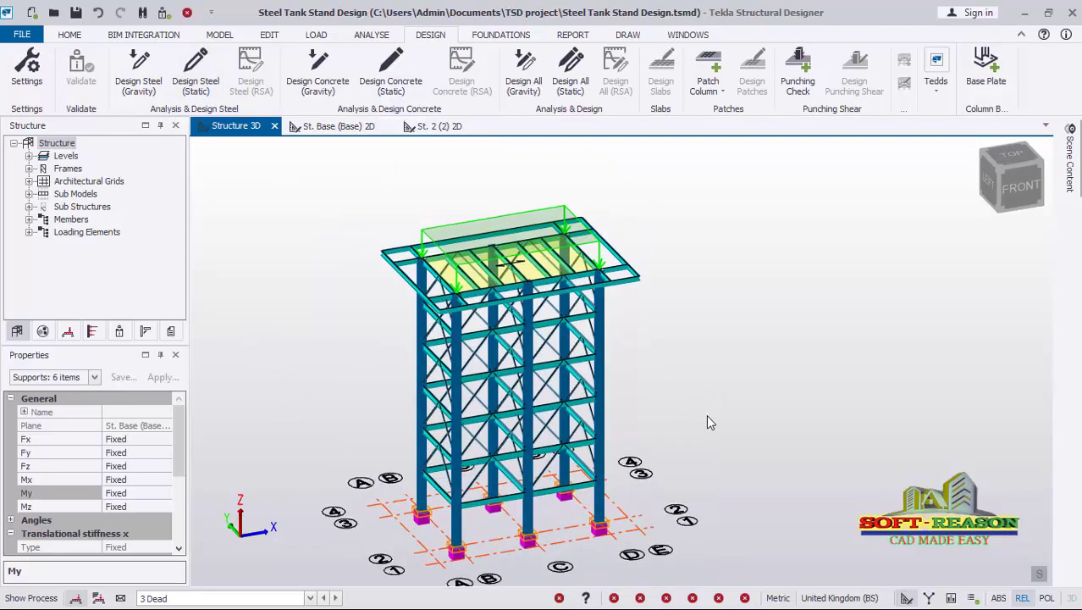
{"action": "middle_click_drag", "start_coordinate": [718, 372], "coordinate": [709, 388]}
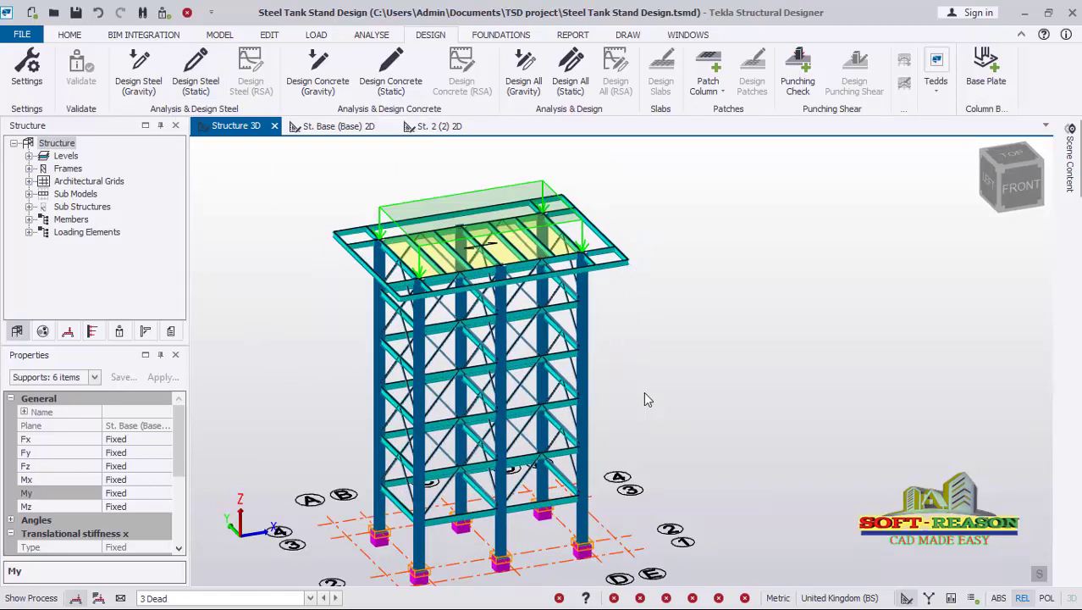
{"action": "mouse_move", "coordinate": [644, 391]}
{"action": "middle_mouse_down"}
{"action": "mouse_move", "coordinate": [644, 429]}
{"action": "mouse_move", "coordinate": [644, 388]}
{"action": "middle_mouse_up"}
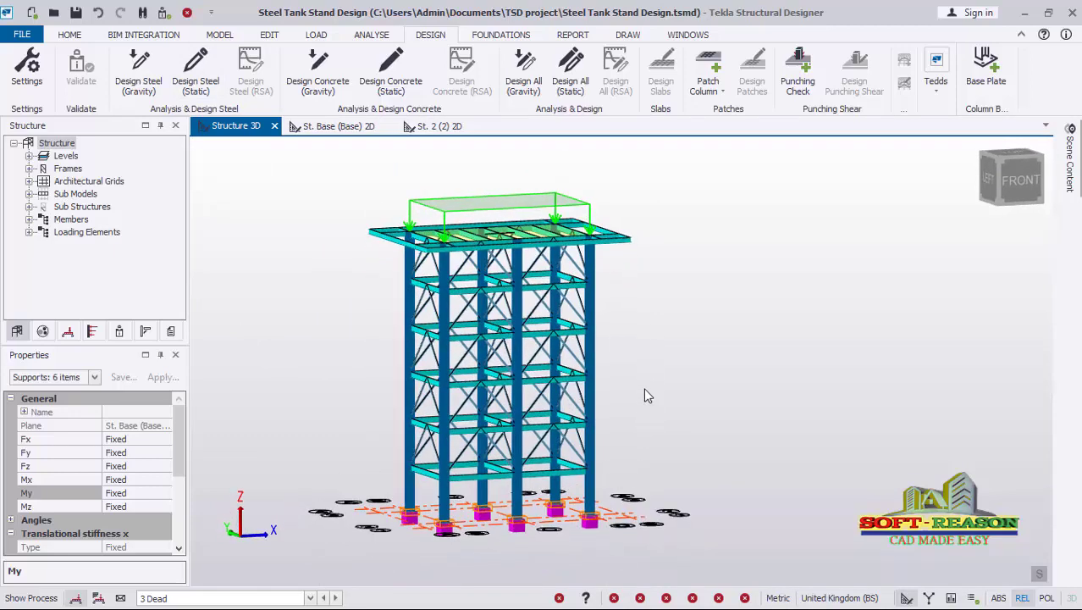
{"action": "left_click", "coordinate": [194, 79]}
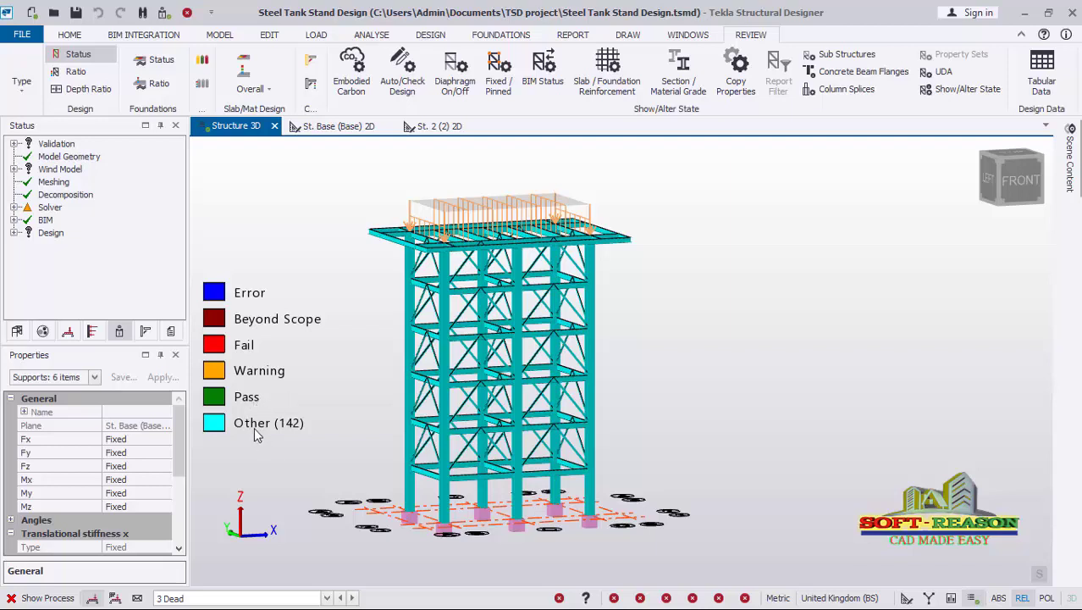
Level the view to a front elevation and window-select the tank stand's 142 members
{"action": "middle_click_drag", "start_coordinate": [559, 292], "coordinate": [357, 297], "text": "shift"}
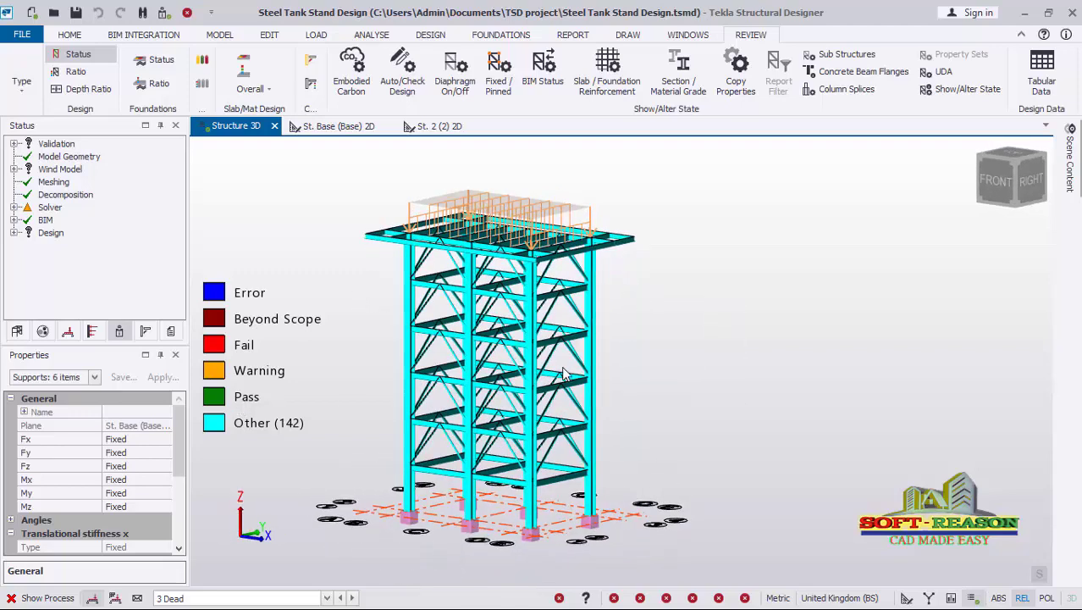
{"action": "mouse_move", "coordinate": [439, 462]}
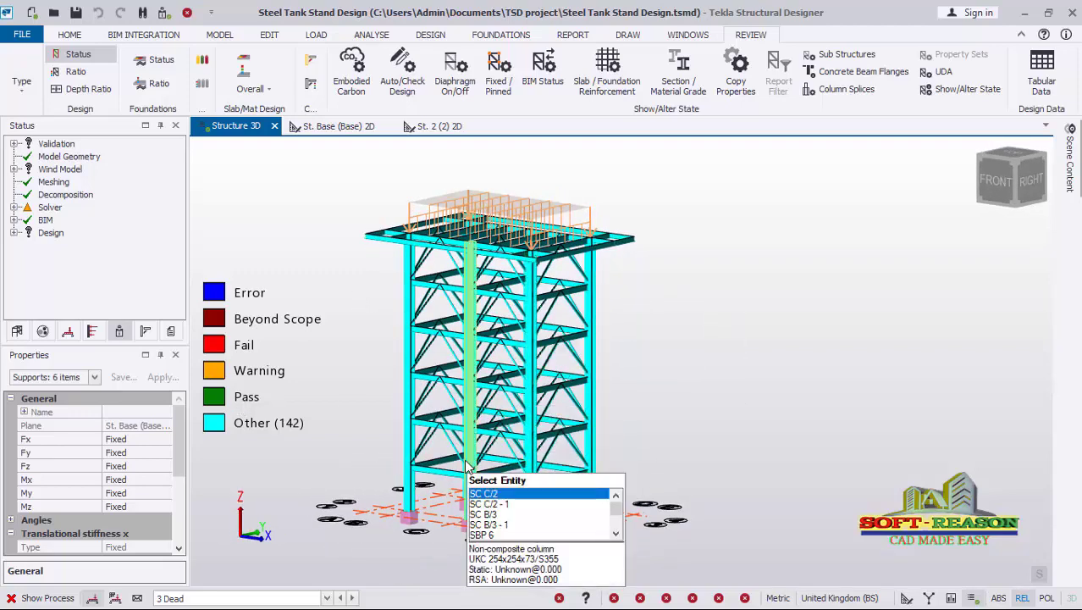
{"action": "middle_click_drag", "start_coordinate": [439, 461], "coordinate": [644, 449], "text": "shift"}
{"action": "scroll", "coordinate": [666, 441], "scroll_direction": "down", "scroll_amount": 3}
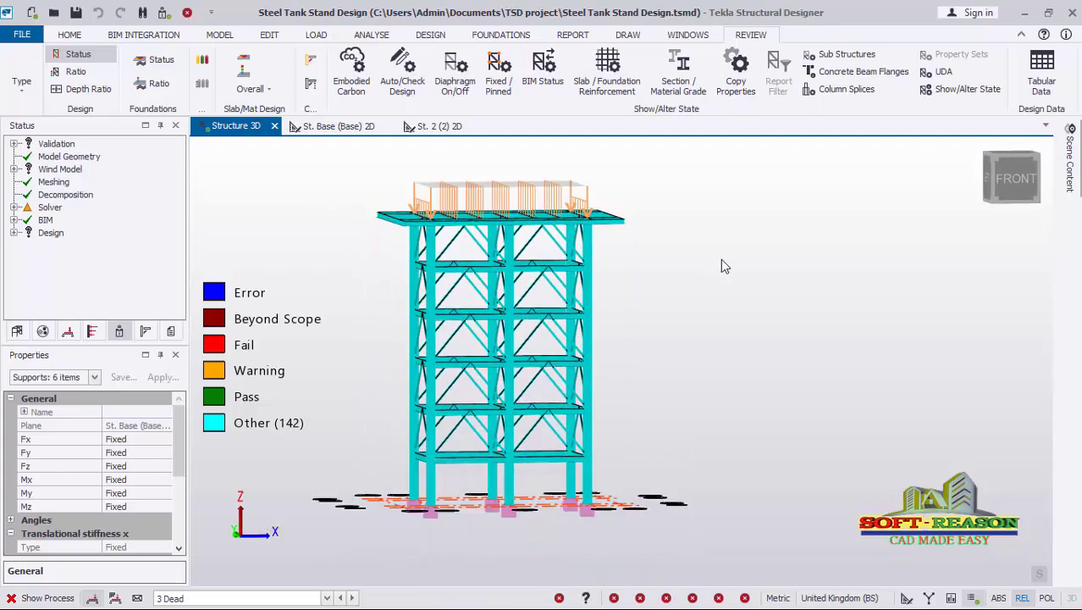
{"action": "mouse_move", "coordinate": [596, 404]}
{"action": "middle_click_drag", "start_coordinate": [561, 398], "coordinate": [567, 394], "text": "shift"}
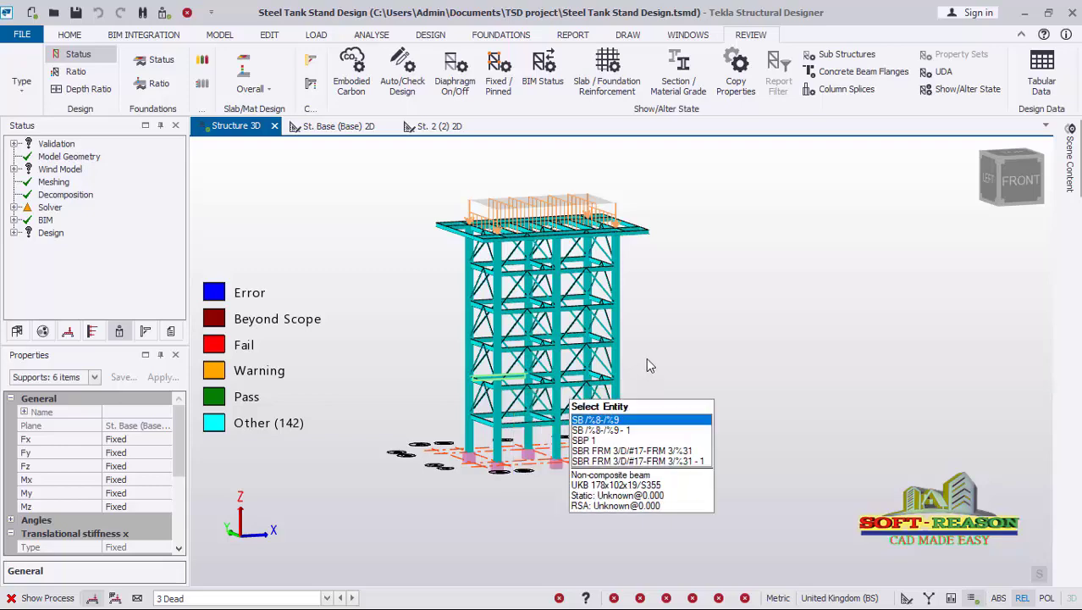
{"action": "mouse_move", "coordinate": [613, 403]}
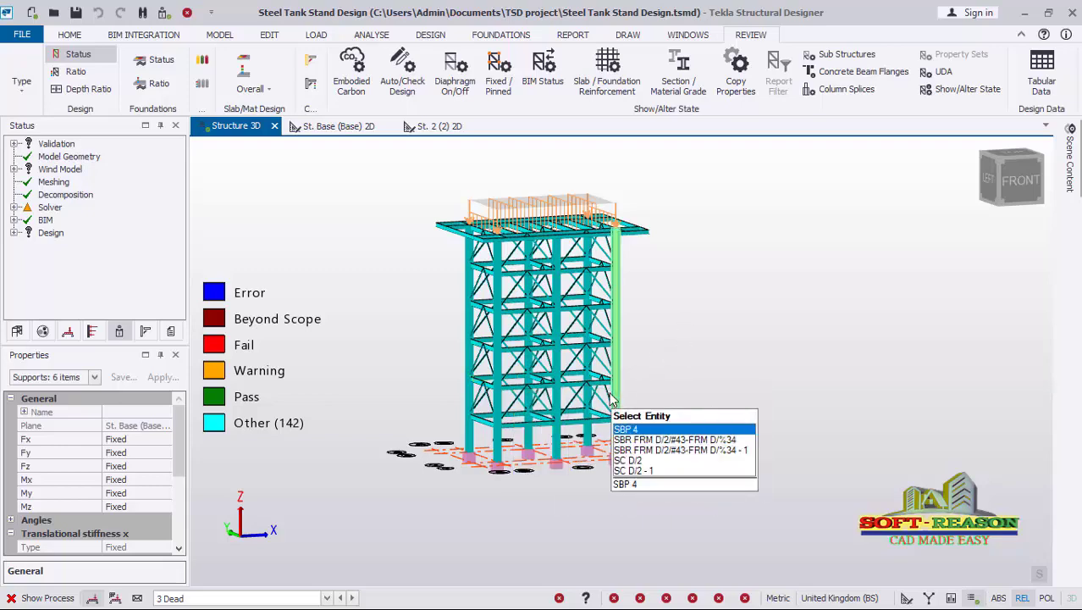
{"action": "scroll", "coordinate": [613, 404], "scroll_direction": "up", "scroll_amount": 2}
{"action": "middle_click_drag", "start_coordinate": [624, 518], "coordinate": [643, 391]}
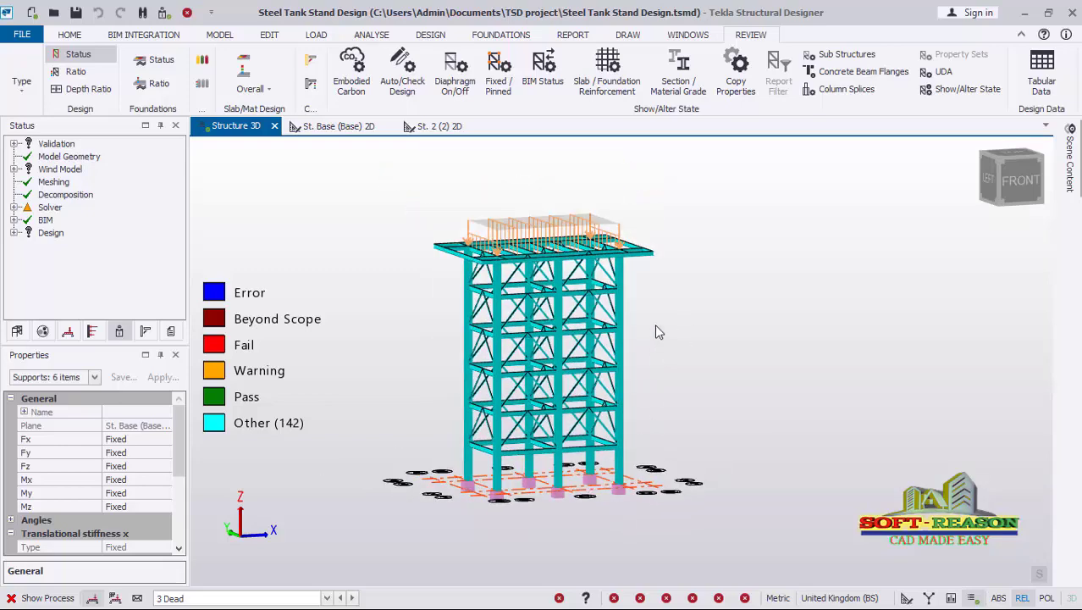
{"action": "scroll", "coordinate": [644, 381], "scroll_direction": "up", "scroll_amount": 2}
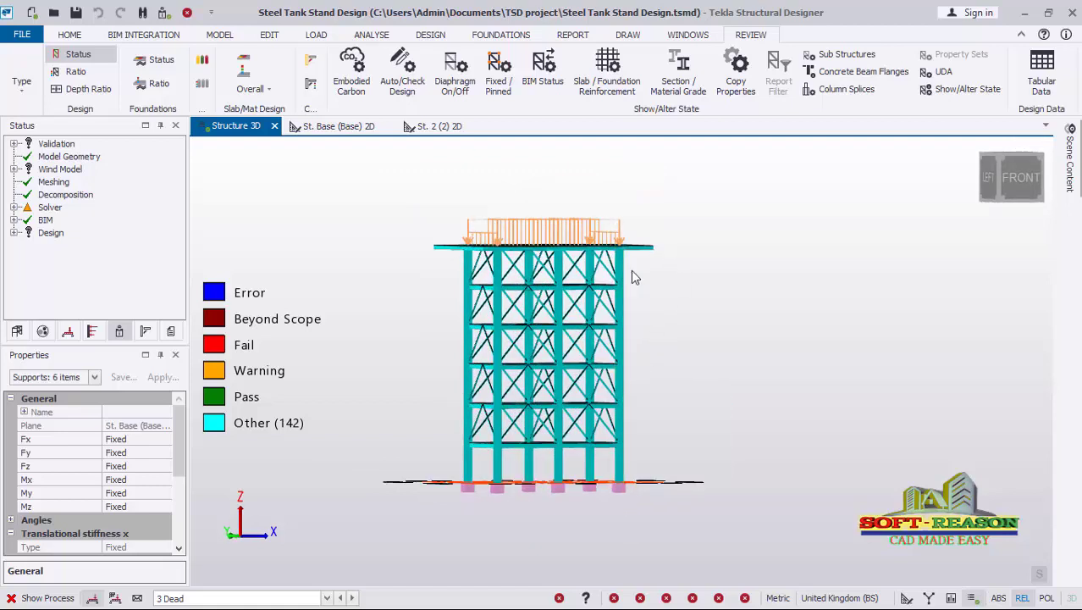
{"action": "left_click_drag", "start_coordinate": [678, 243], "coordinate": [397, 477]}
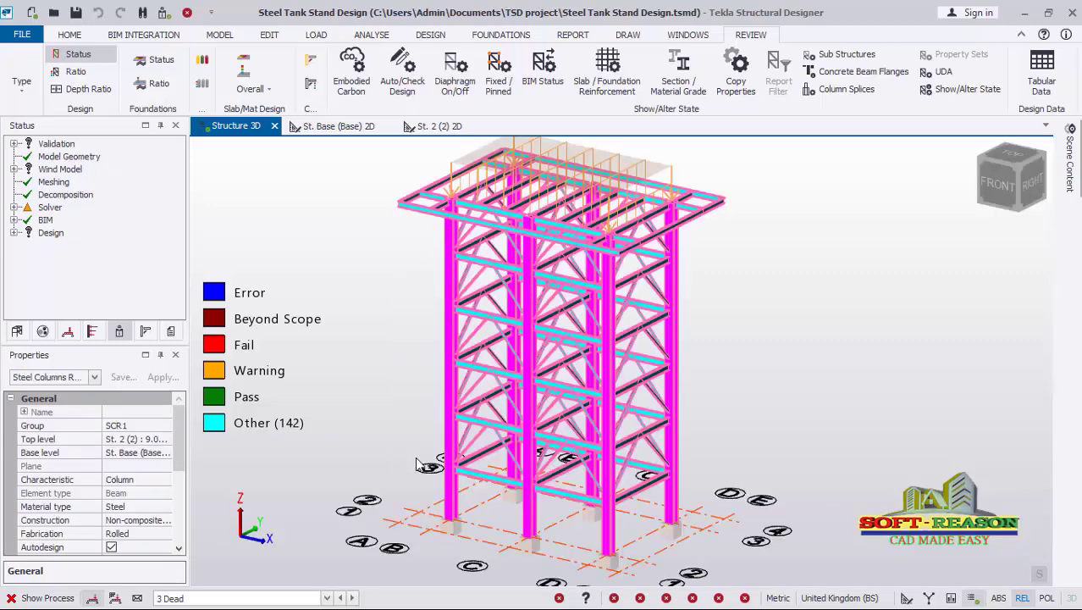
Apply Design Selection > Static to the selected members so all 142 pass
{"action": "scroll", "coordinate": [416, 465], "scroll_direction": "down", "scroll_amount": 2}
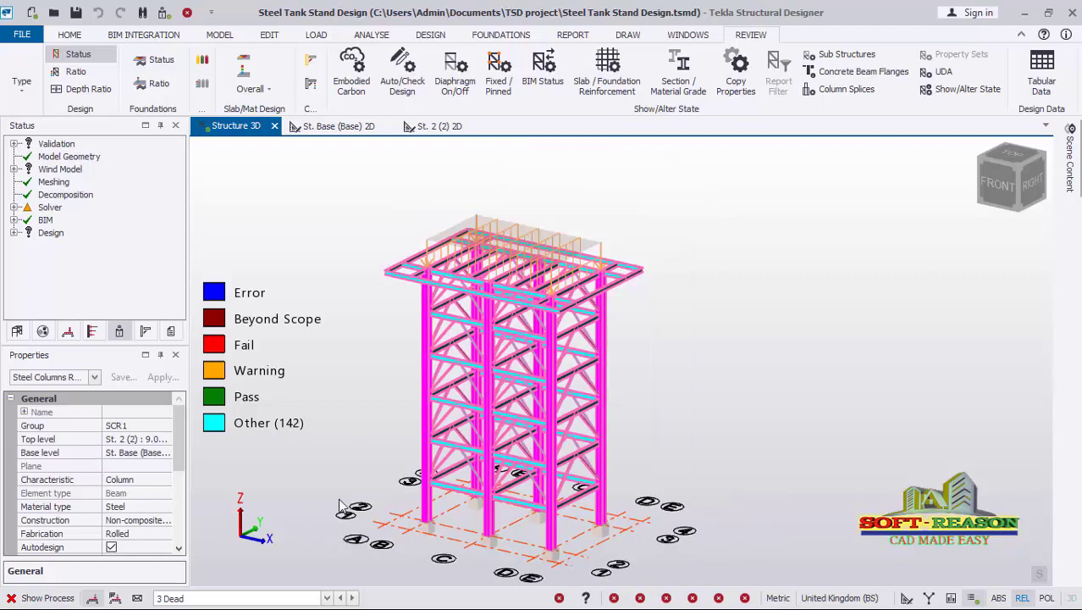
{"action": "mouse_move", "coordinate": [565, 317]}
{"action": "scroll", "coordinate": [627, 354], "scroll_direction": "down", "scroll_amount": 1}
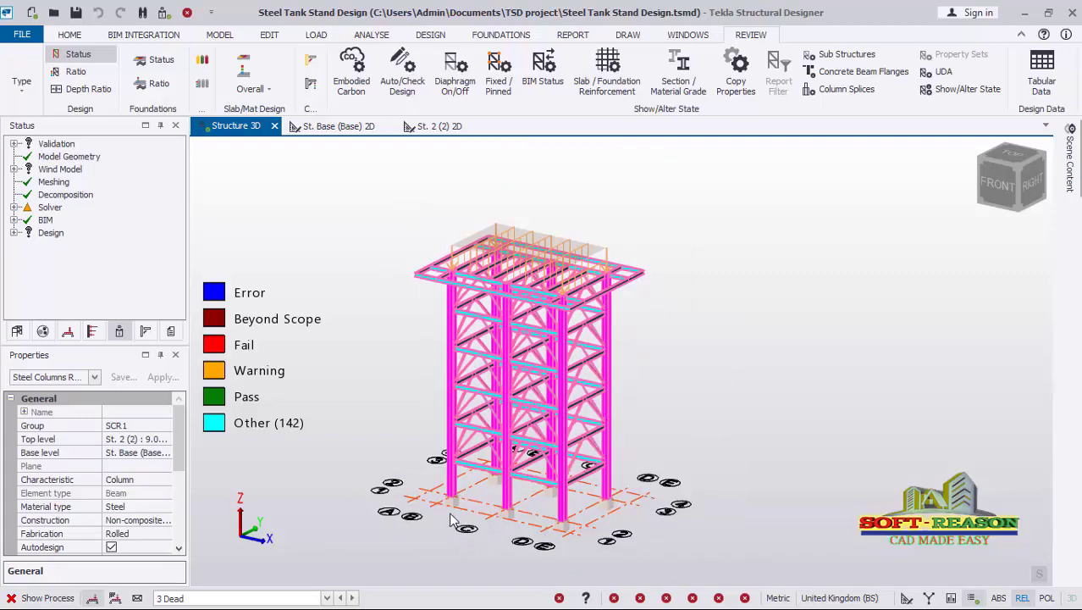
{"action": "scroll", "coordinate": [461, 479], "scroll_direction": "up", "scroll_amount": 1}
{"action": "mouse_move", "coordinate": [469, 487]}
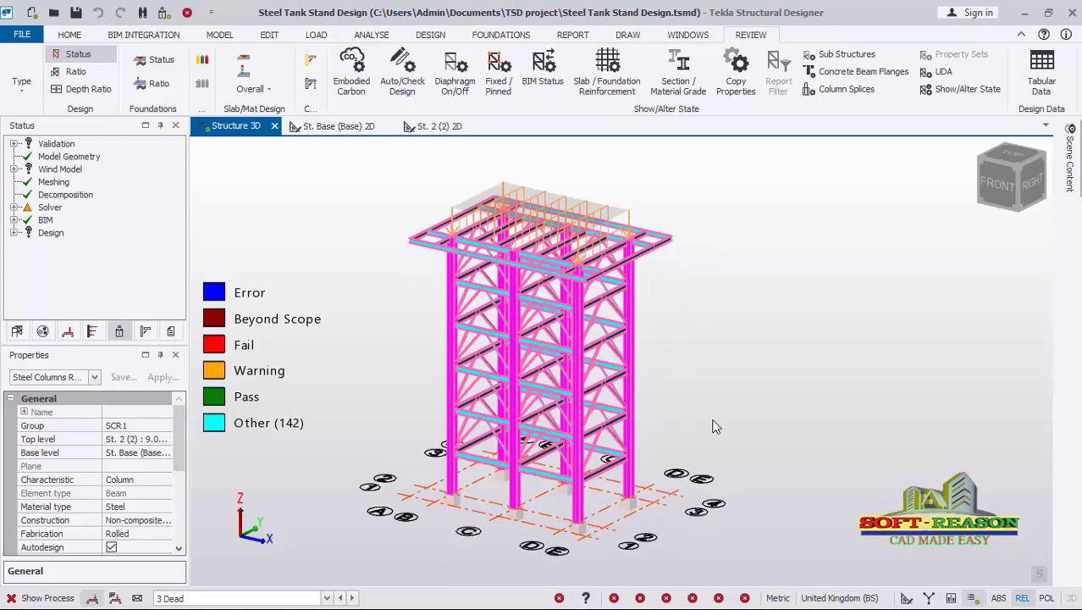
{"action": "right_click", "coordinate": [697, 312]}
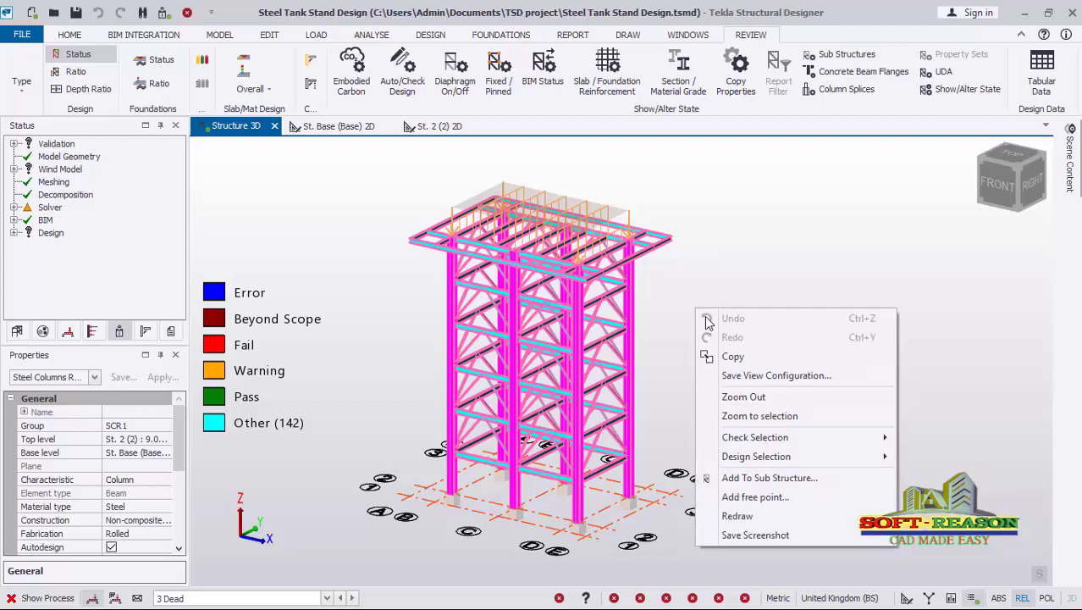
{"action": "mouse_move", "coordinate": [761, 455]}
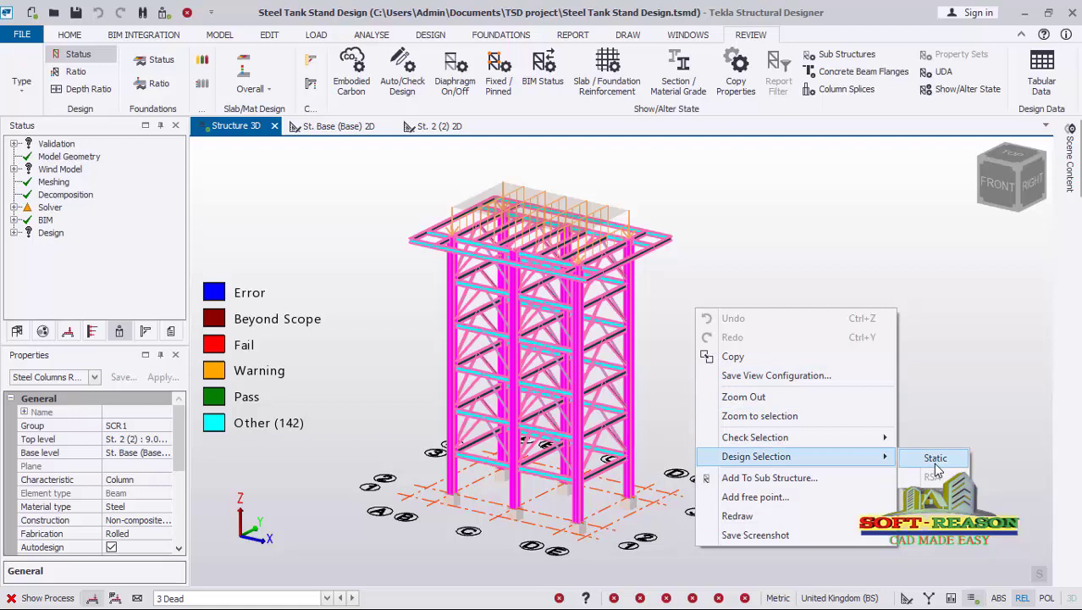
{"action": "left_click", "coordinate": [935, 459]}
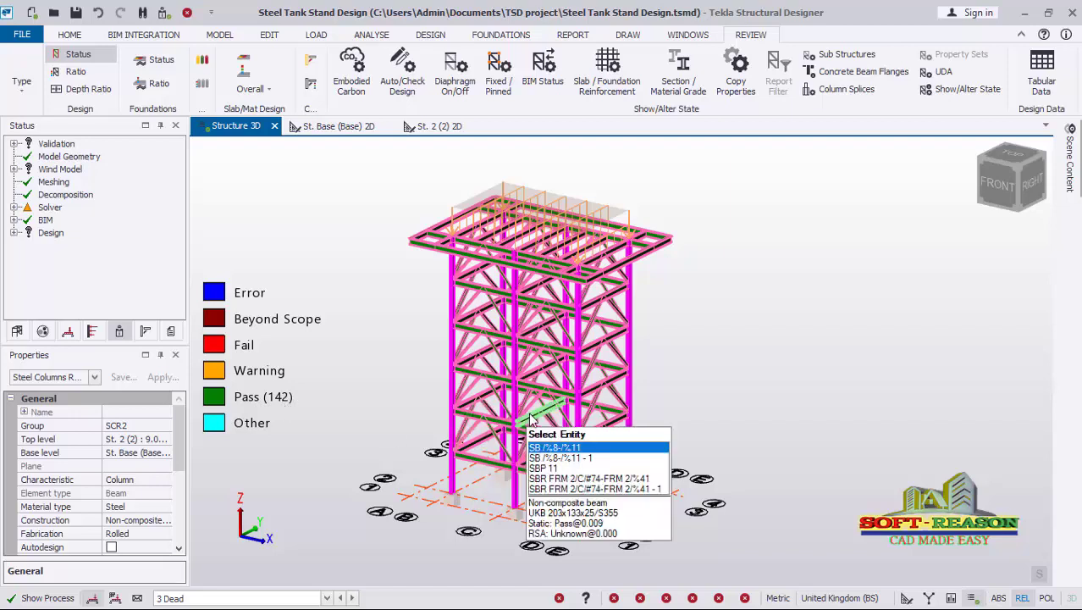
Clear the selection to reveal the green passing status colours on all members
{"action": "left_click", "coordinate": [680, 384]}
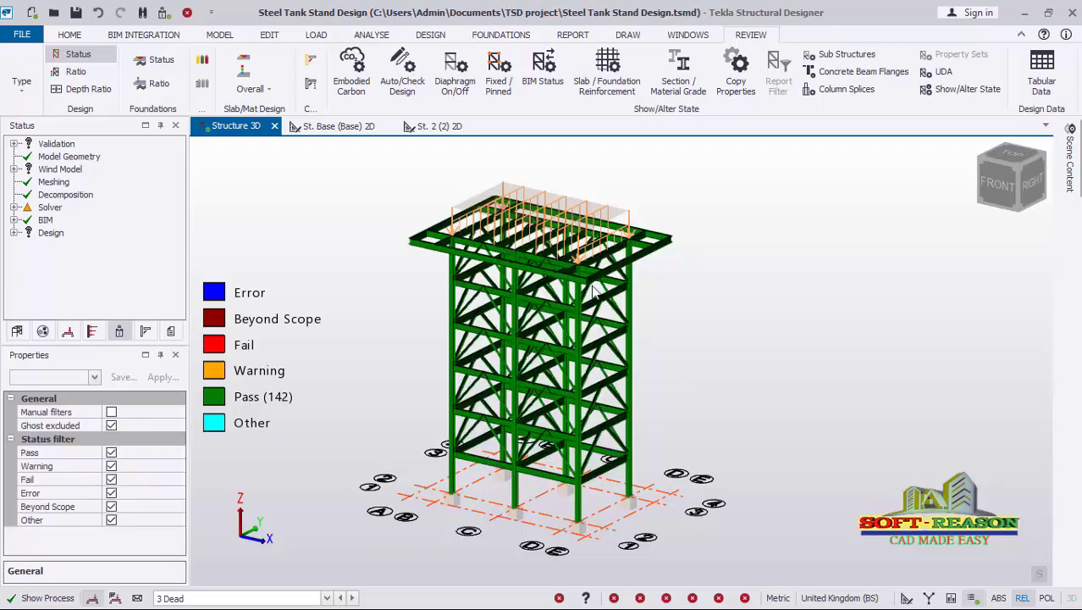
{"action": "scroll", "coordinate": [601, 460], "scroll_direction": "up", "scroll_amount": 2}
{"action": "scroll", "coordinate": [601, 460], "scroll_direction": "up", "scroll_amount": 1}
{"action": "scroll", "coordinate": [584, 461], "scroll_direction": "down", "scroll_amount": 1}
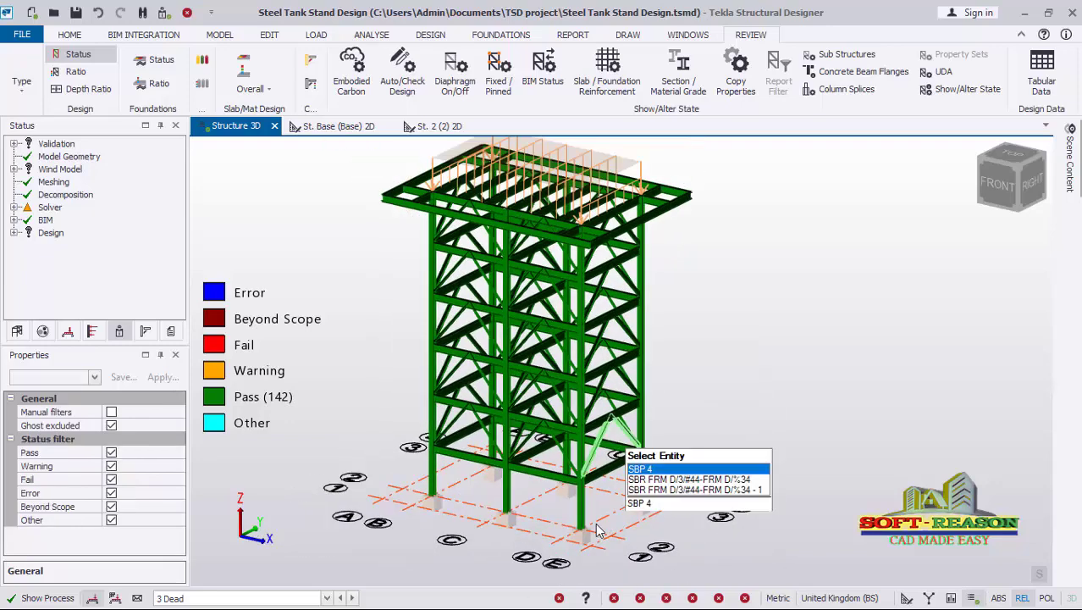
{"action": "scroll", "coordinate": [553, 494], "scroll_direction": "up", "scroll_amount": 2}
{"action": "scroll", "coordinate": [488, 493], "scroll_direction": "up", "scroll_amount": 2}
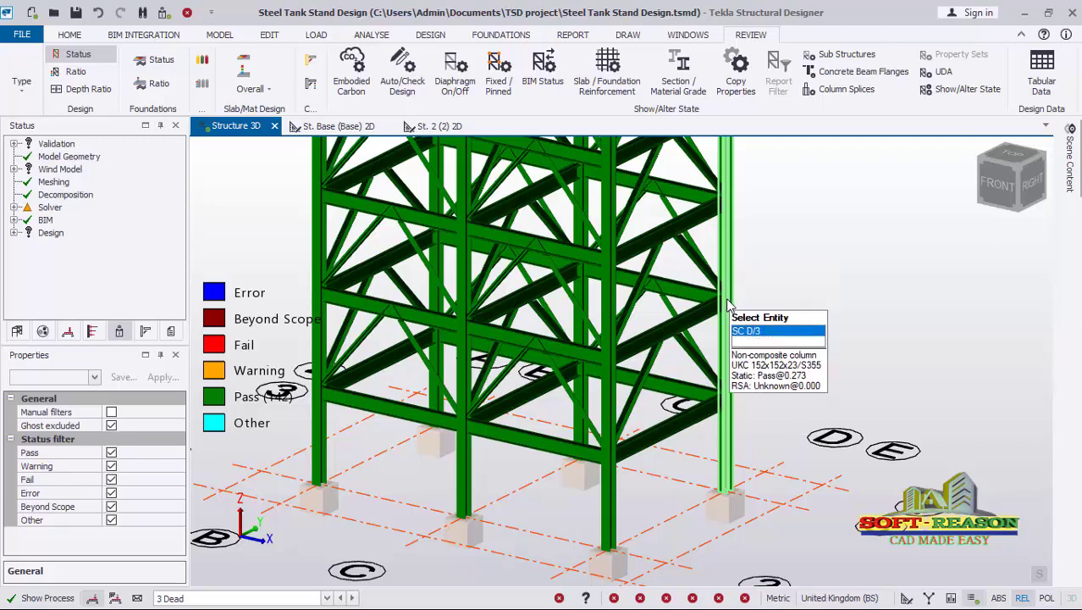
Zoom and orbit around toward the back to check the members' Pass status
{"action": "middle_click_drag", "start_coordinate": [682, 487], "coordinate": [672, 464]}
{"action": "scroll", "coordinate": [672, 464], "scroll_direction": "down", "scroll_amount": 3}
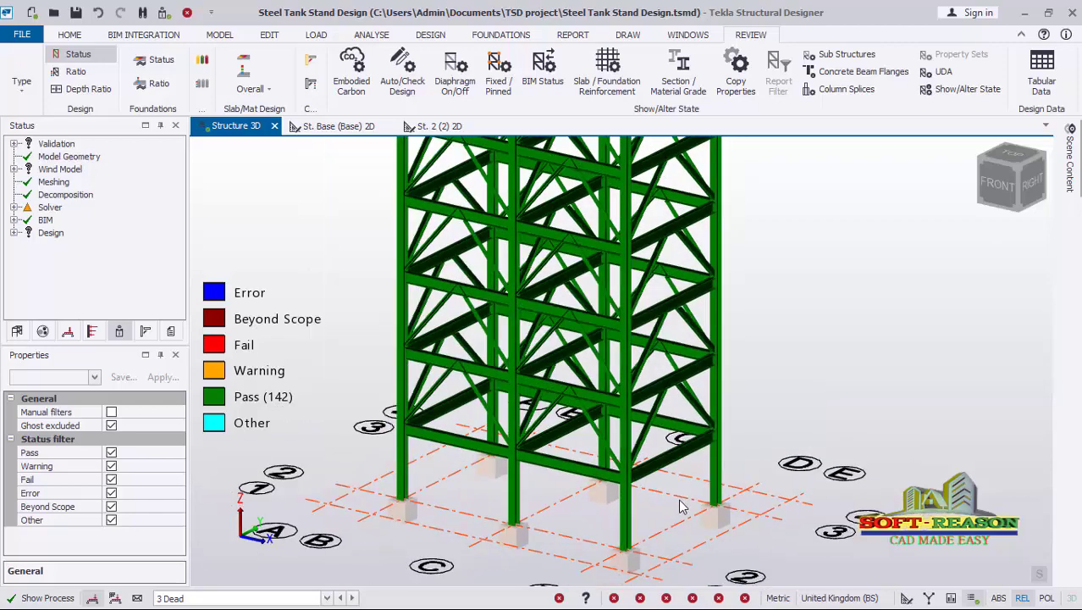
{"action": "scroll", "coordinate": [627, 246], "scroll_direction": "up", "scroll_amount": 5}
{"action": "scroll", "coordinate": [611, 197], "scroll_direction": "up", "scroll_amount": 3}
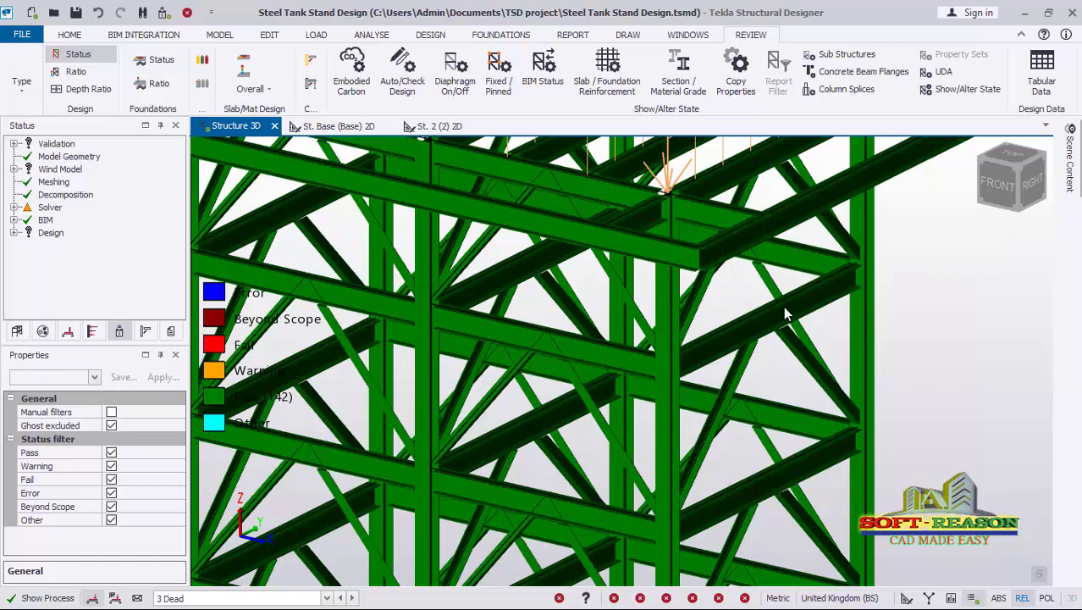
{"action": "scroll", "coordinate": [781, 342], "scroll_direction": "down", "scroll_amount": 2}
{"action": "scroll", "coordinate": [781, 339], "scroll_direction": "down", "scroll_amount": 5}
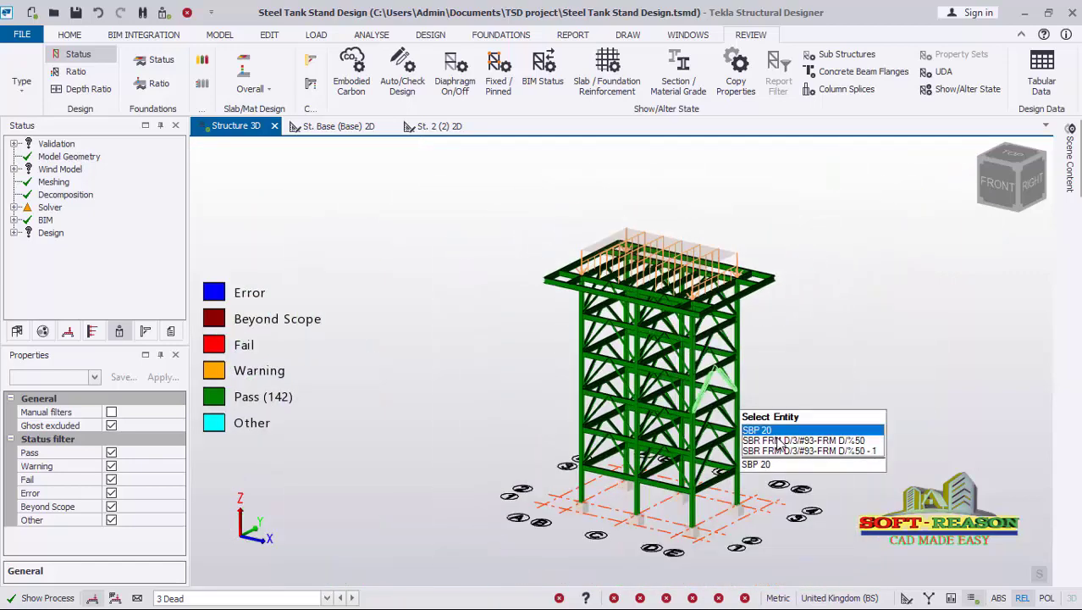
{"action": "middle_click_drag", "start_coordinate": [805, 418], "coordinate": [666, 457]}
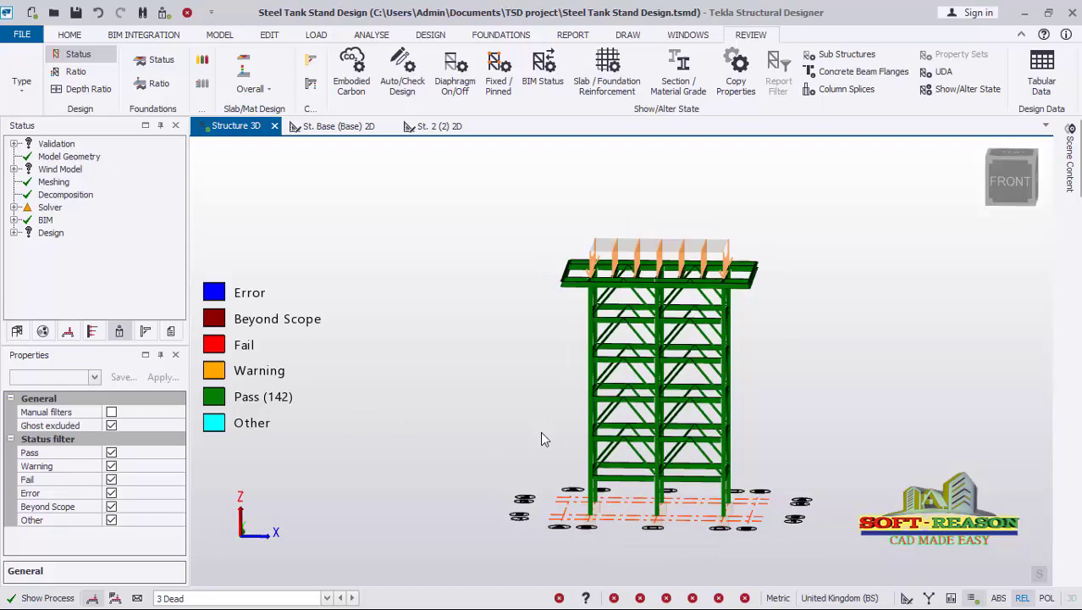
{"action": "middle_click_drag", "start_coordinate": [545, 439], "coordinate": [785, 429]}
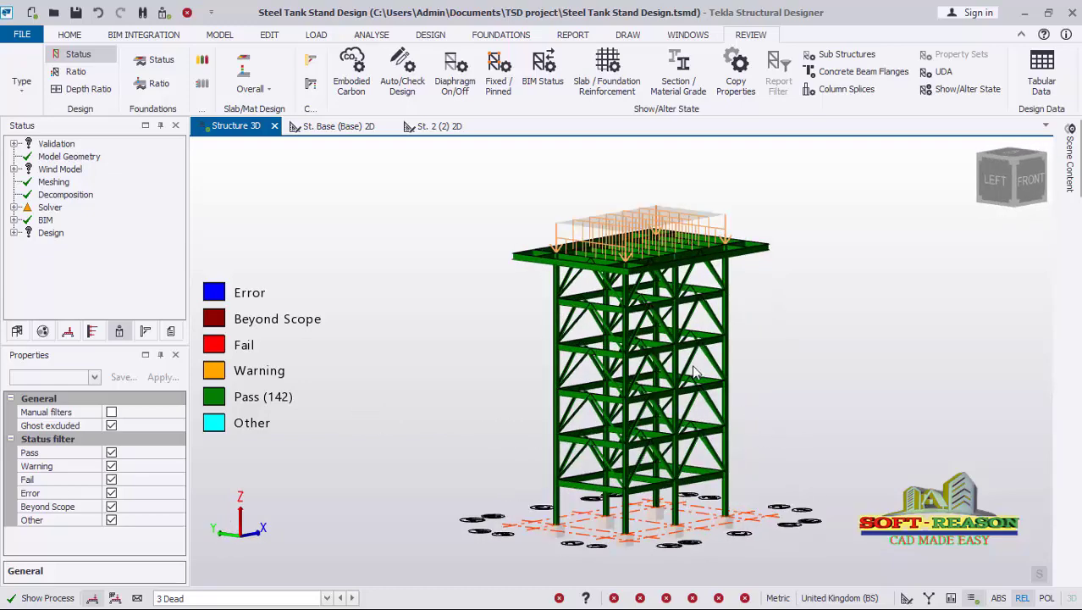
{"action": "scroll", "coordinate": [733, 470], "scroll_direction": "up", "scroll_amount": 3}
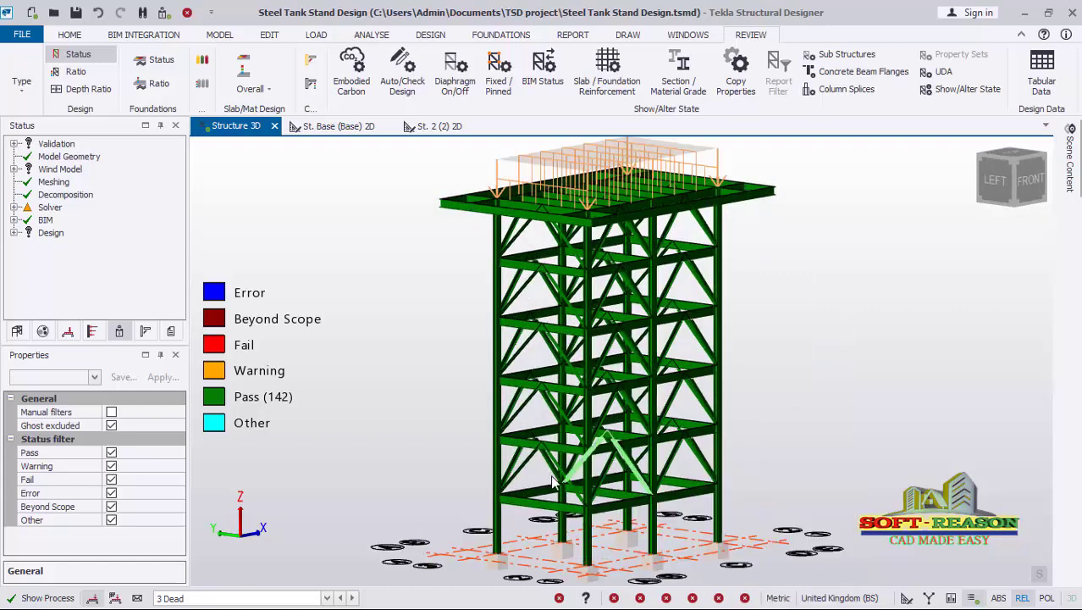
{"action": "scroll", "coordinate": [468, 489], "scroll_direction": "down", "scroll_amount": 2}
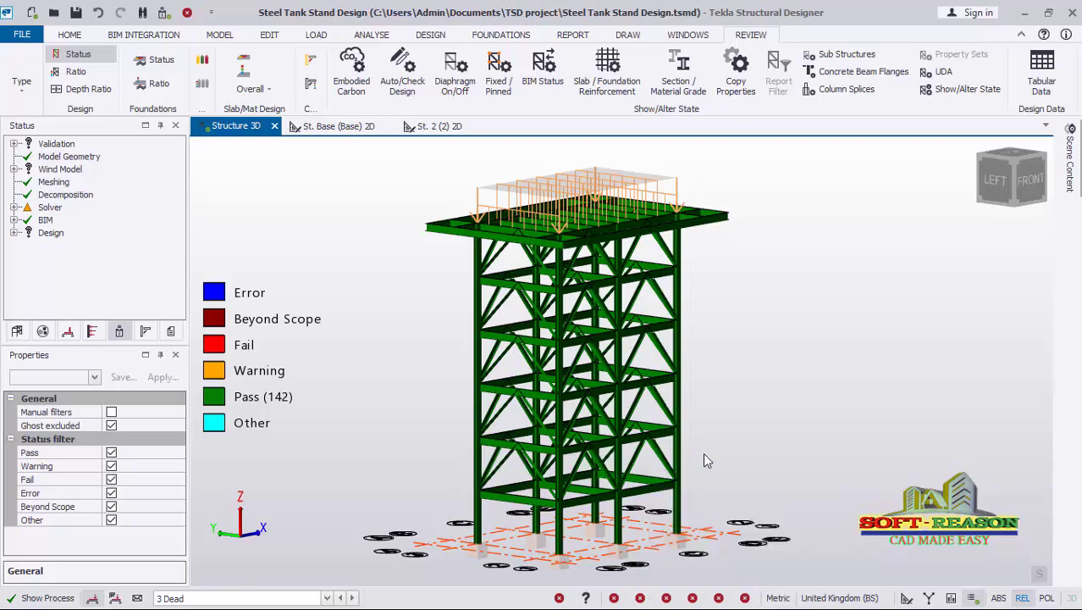
{"action": "scroll", "coordinate": [674, 411], "scroll_direction": "up", "scroll_amount": 3}
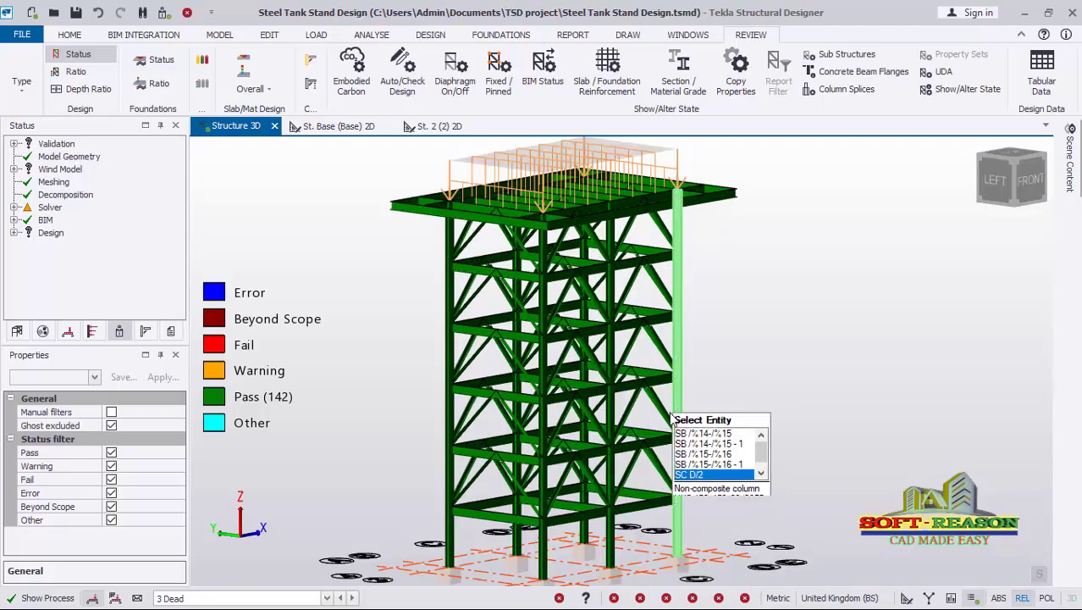
{"action": "scroll", "coordinate": [667, 388], "scroll_direction": "down", "scroll_amount": 2}
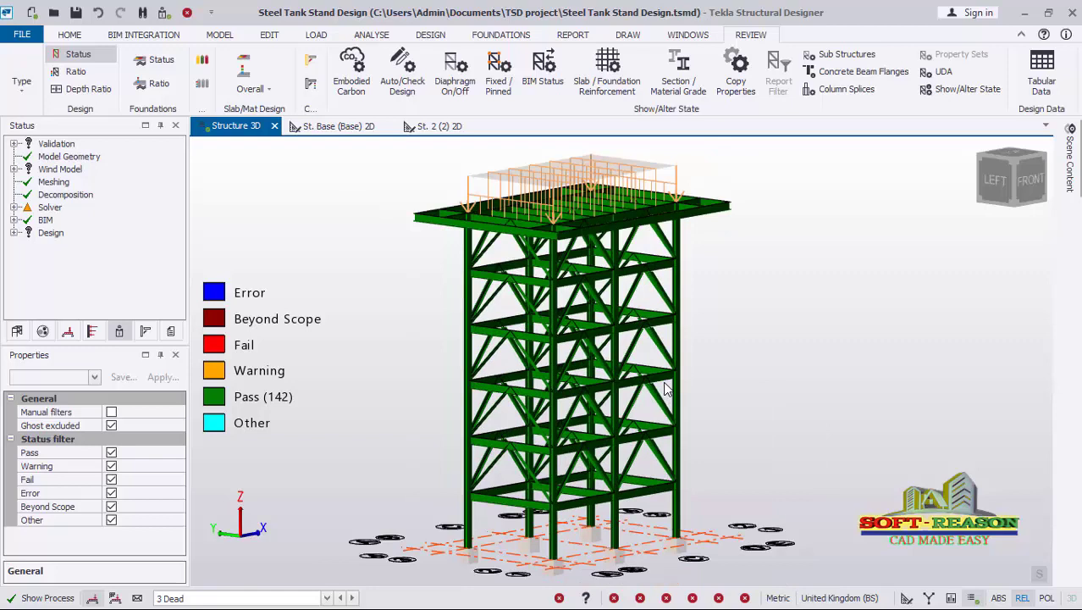
{"action": "mouse_move", "coordinate": [665, 388]}
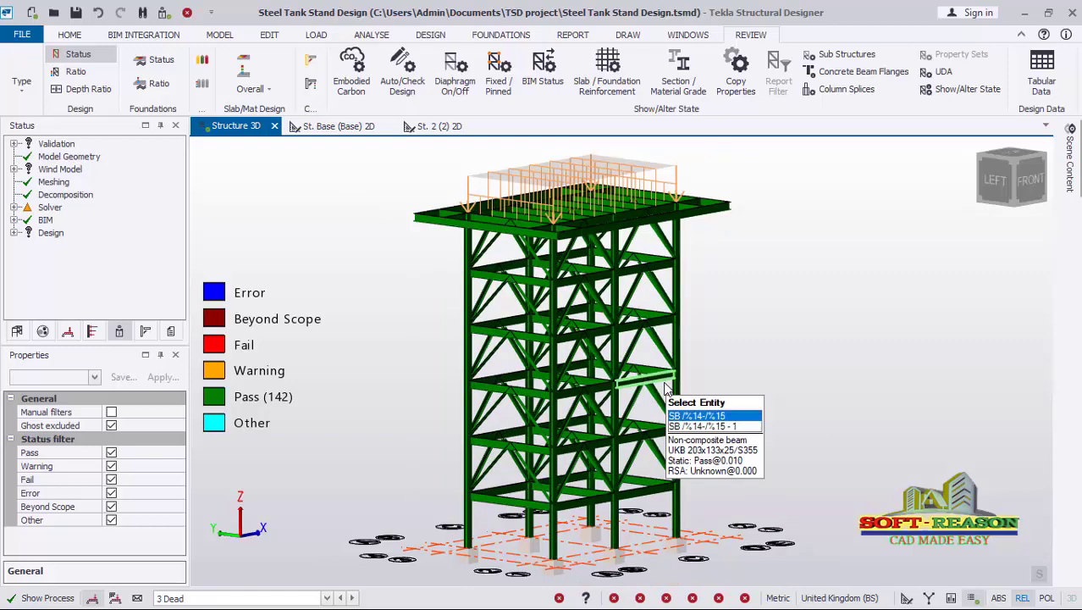
{"action": "mouse_move", "coordinate": [660, 456]}
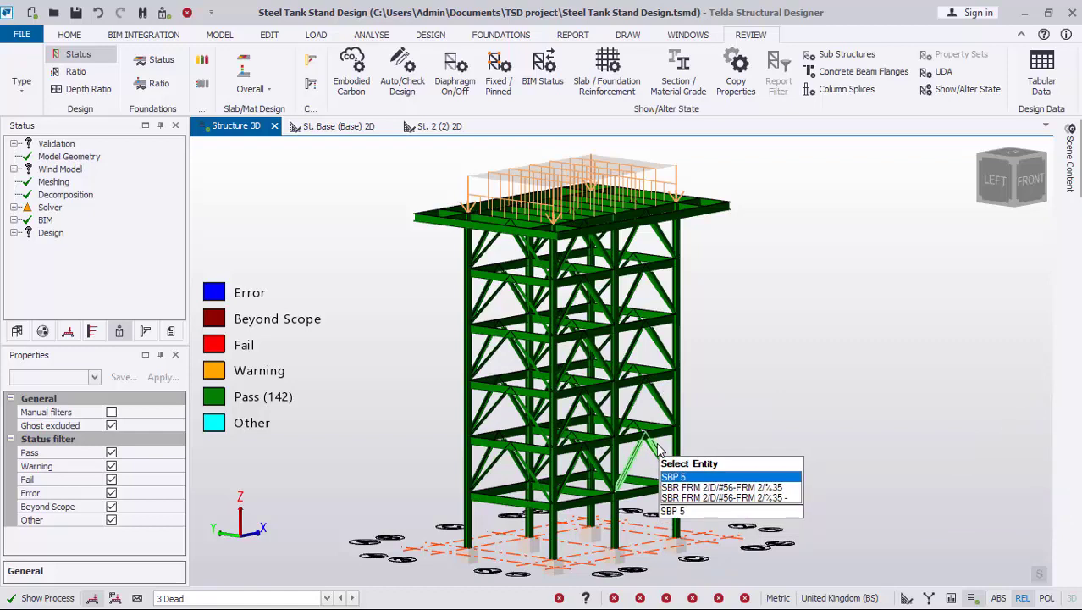
{"action": "mouse_move", "coordinate": [621, 395]}
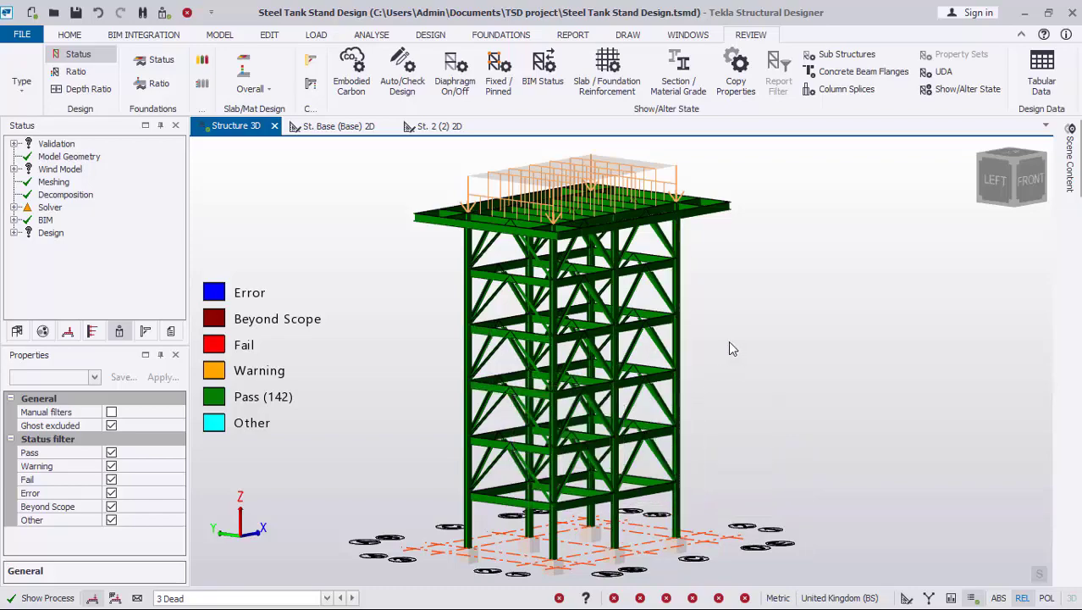
{"action": "middle_click_drag", "start_coordinate": [729, 341], "coordinate": [697, 372]}
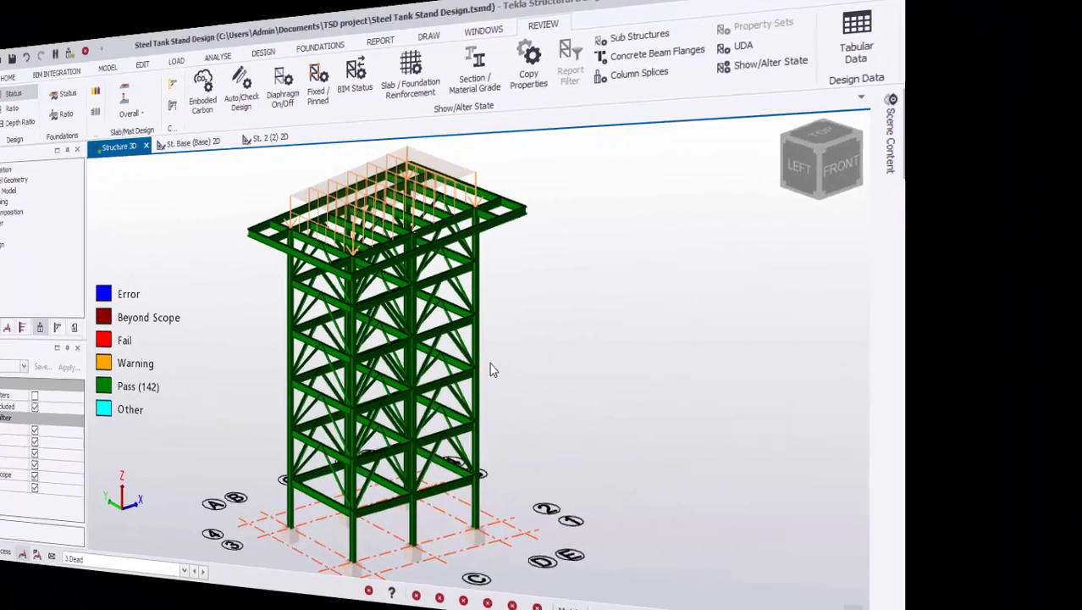